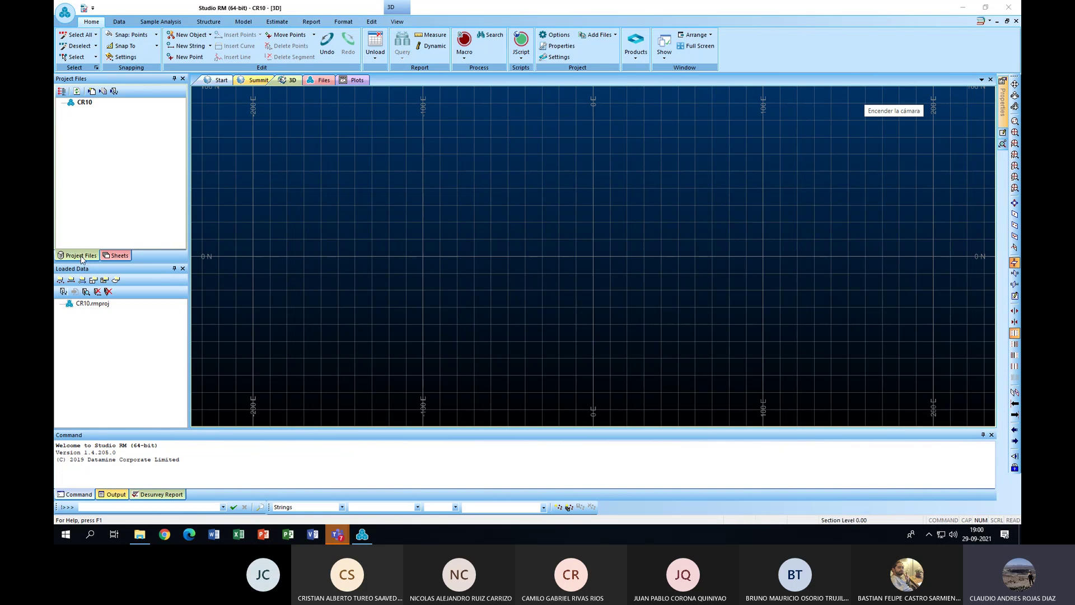
# Bring up the Sheets control bar, then auto-hide and close the Project Files, Sheets and Loaded Data control bars
pyautogui.click(126, 256)
pyautogui.click(117, 274)
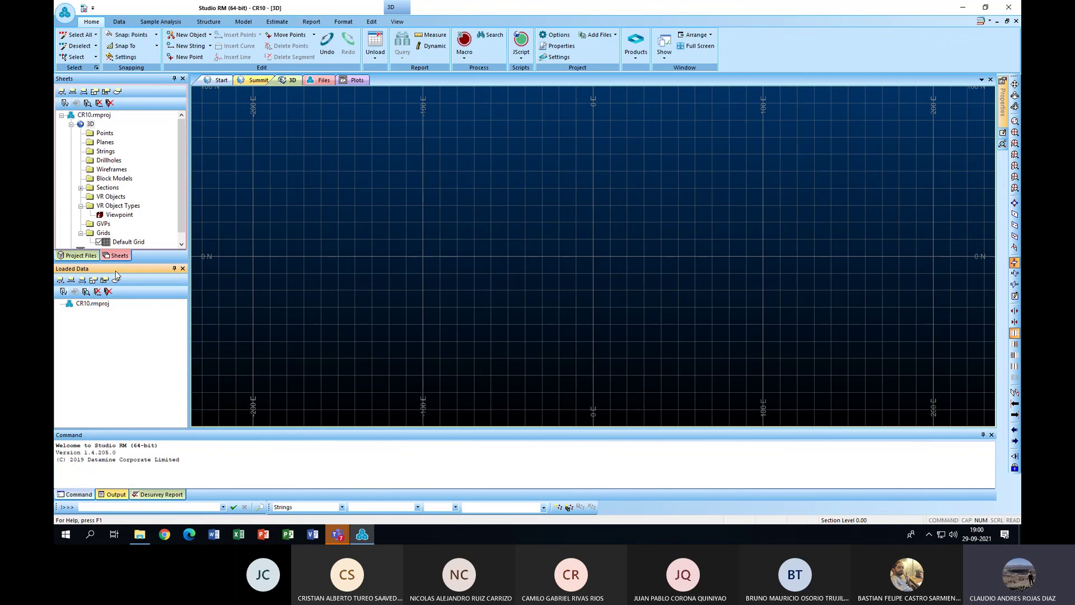
pyautogui.click(174, 79)
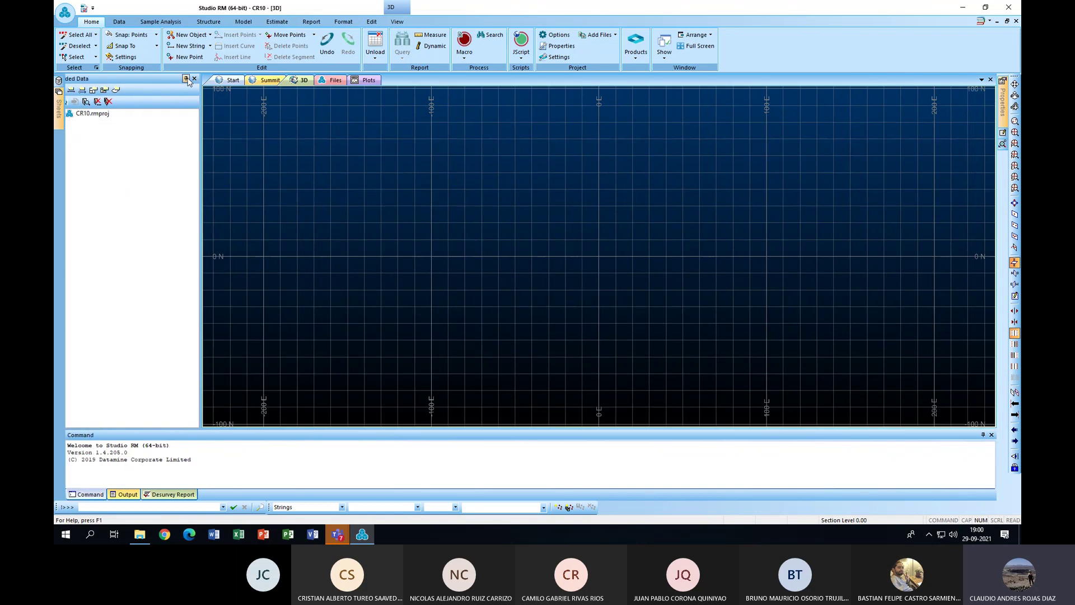
pyautogui.click(186, 79)
pyautogui.moveTo(61, 110)
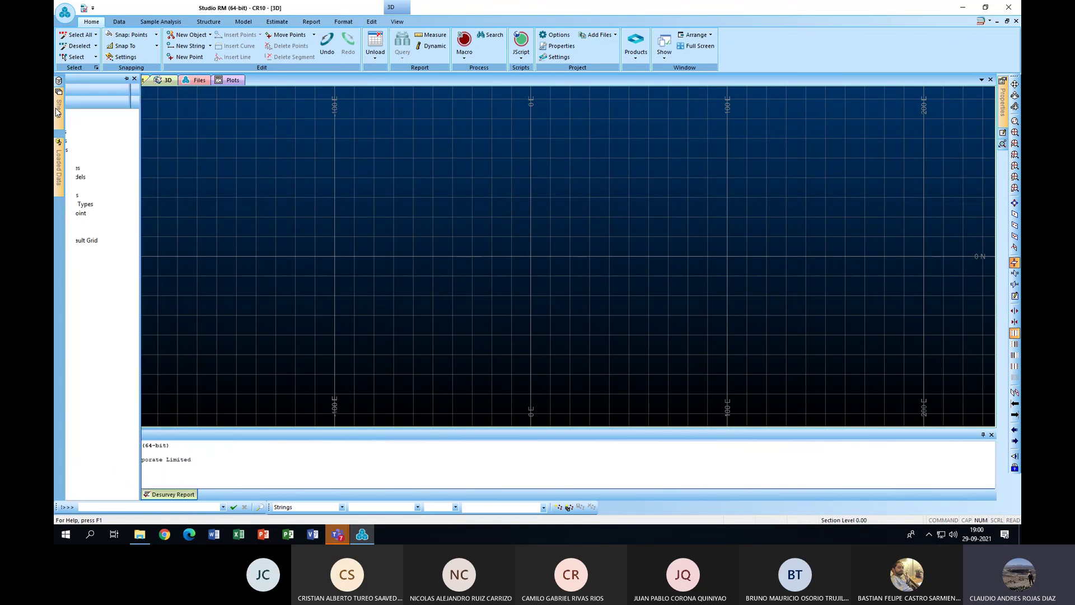
pyautogui.moveTo(58, 166)
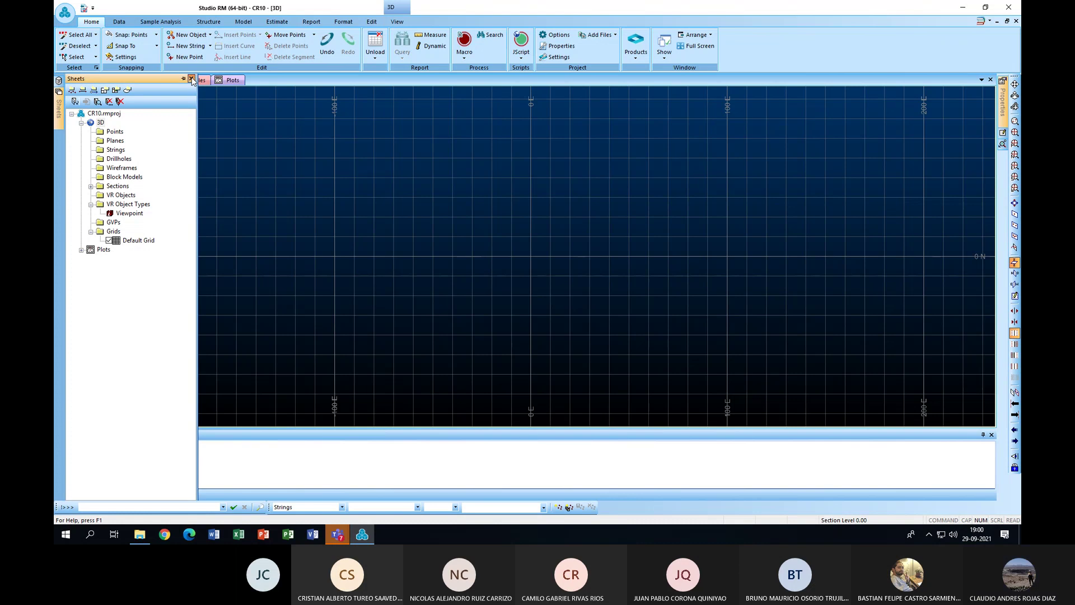
pyautogui.click(197, 79)
pyautogui.click(206, 78)
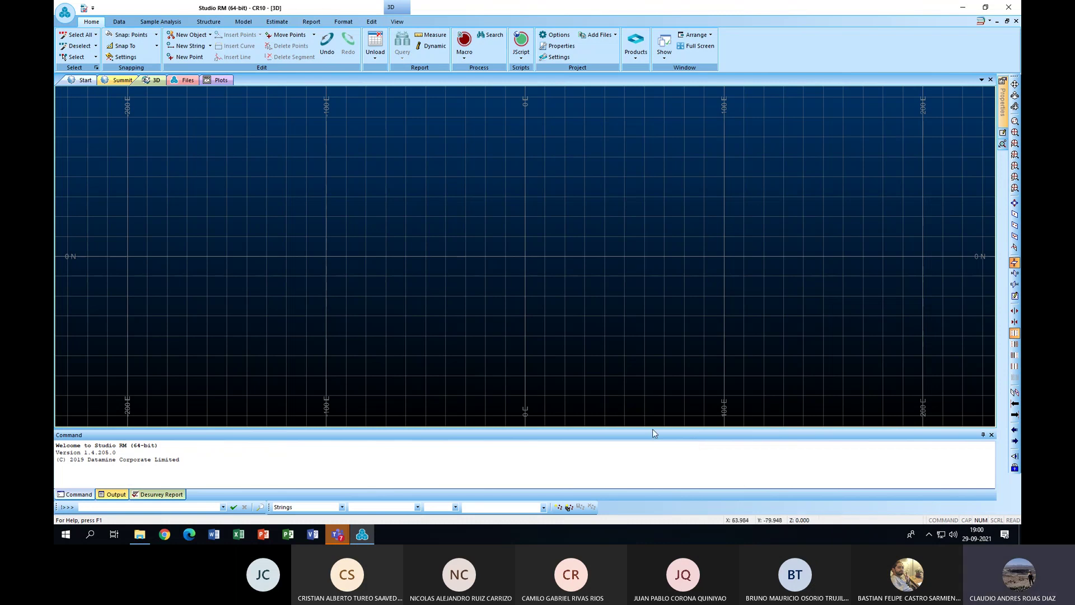
# Show the Project Files, Sheets and Loaded Data control bars, with Project Files in front of Sheets
pyautogui.rightClick(664, 511)
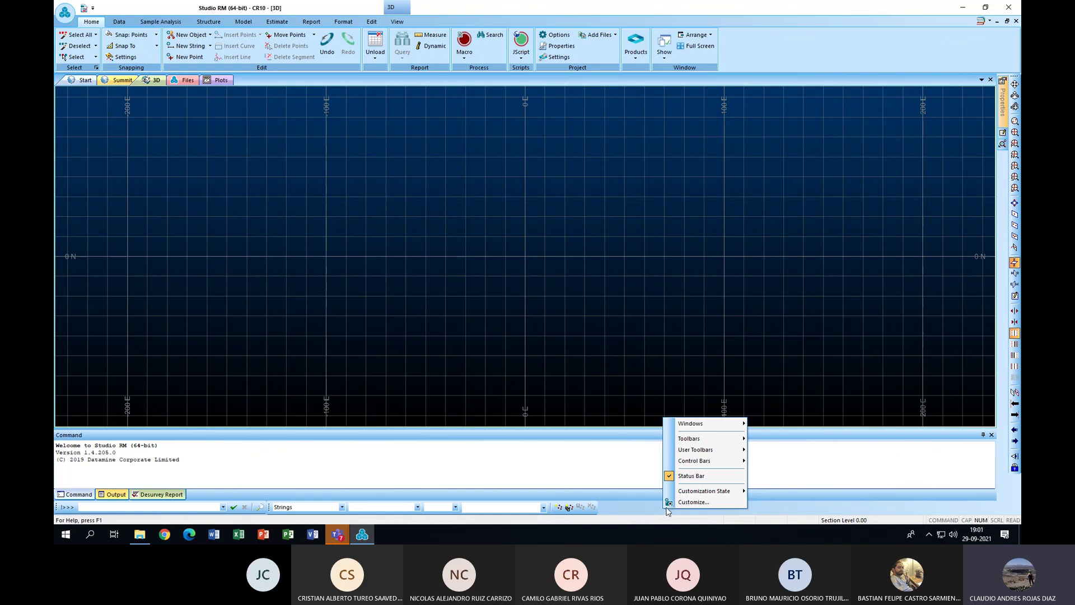
pyautogui.moveTo(714, 462)
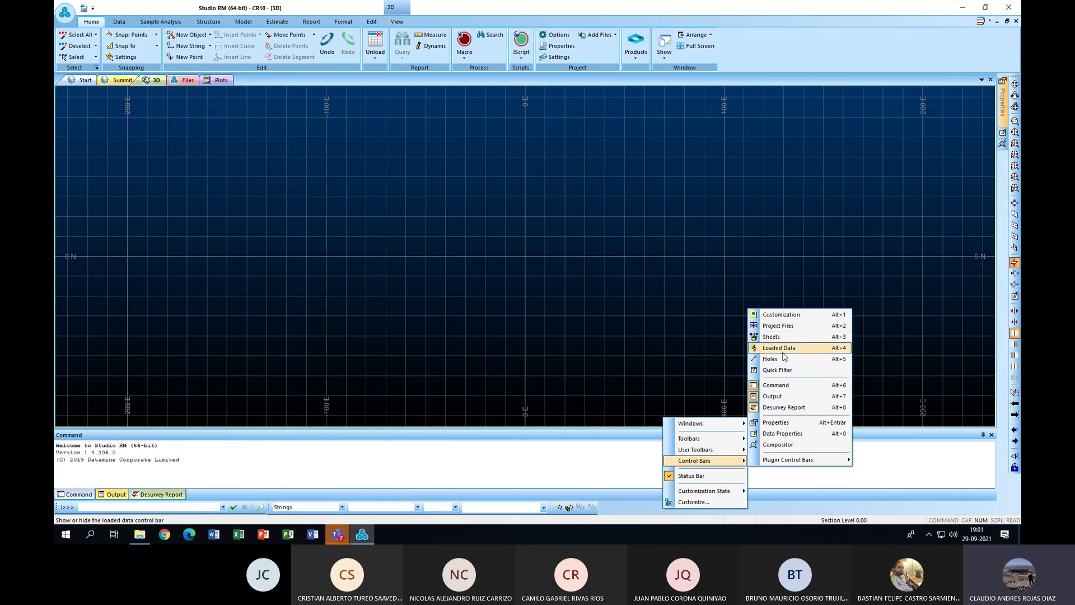
pyautogui.click(778, 326)
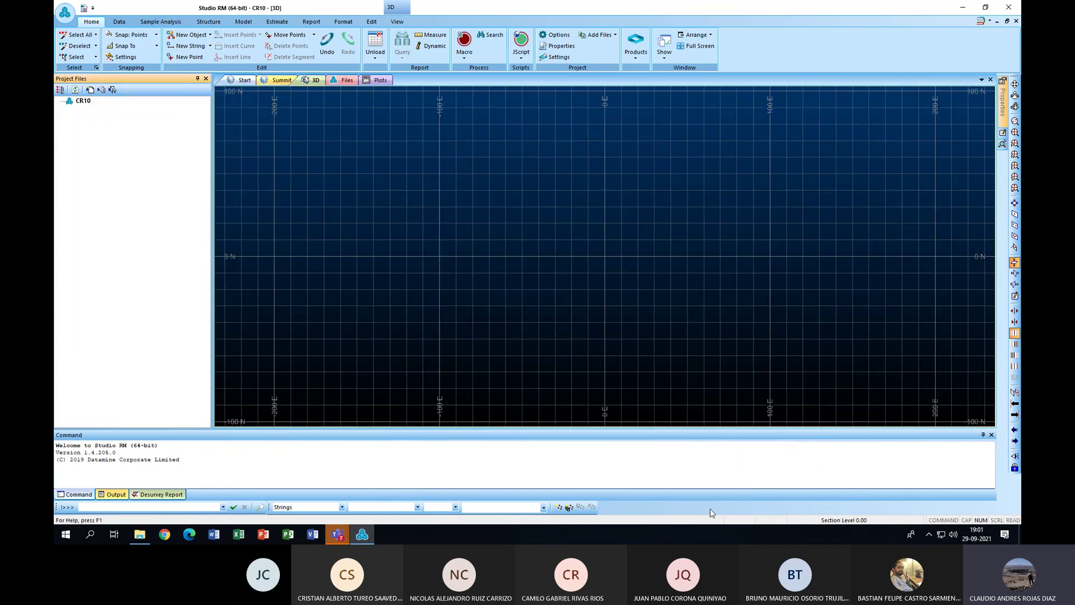
pyautogui.rightClick(745, 503)
pyautogui.moveTo(804, 461)
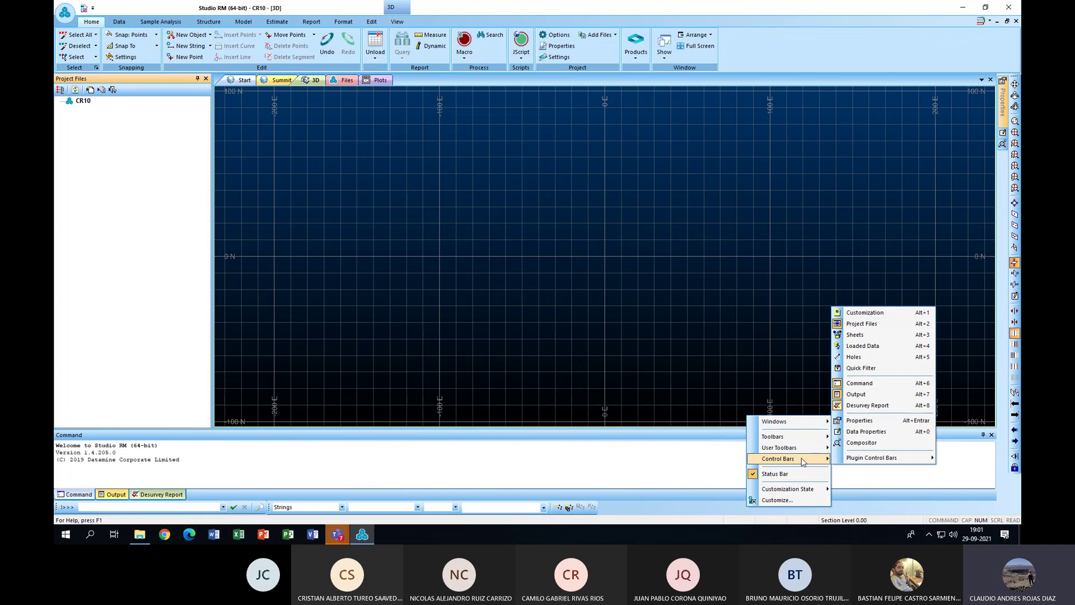
pyautogui.click(851, 335)
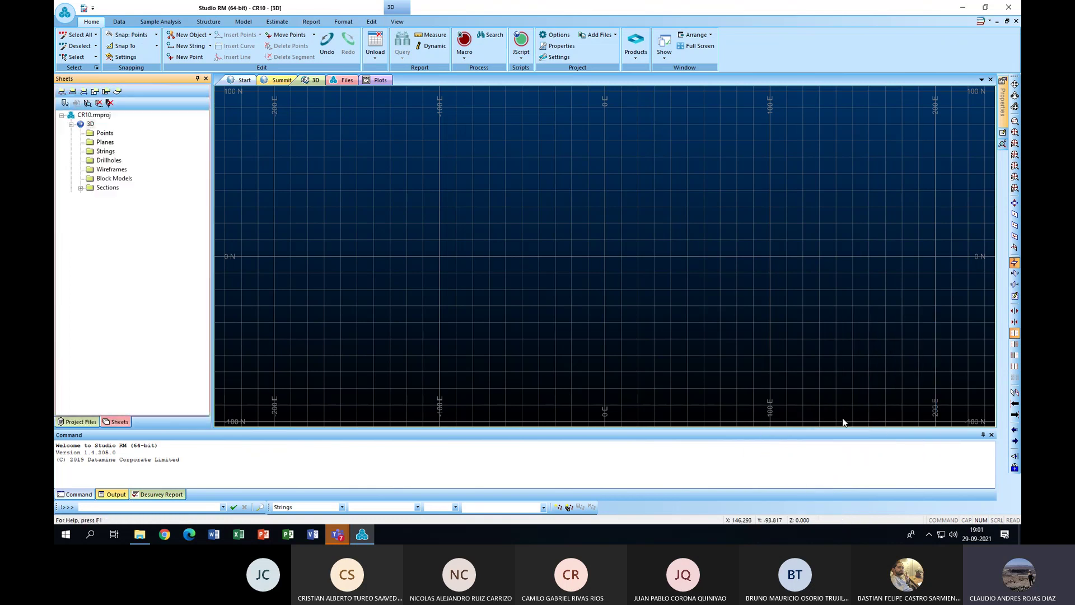
pyautogui.rightClick(768, 505)
pyautogui.moveTo(816, 461)
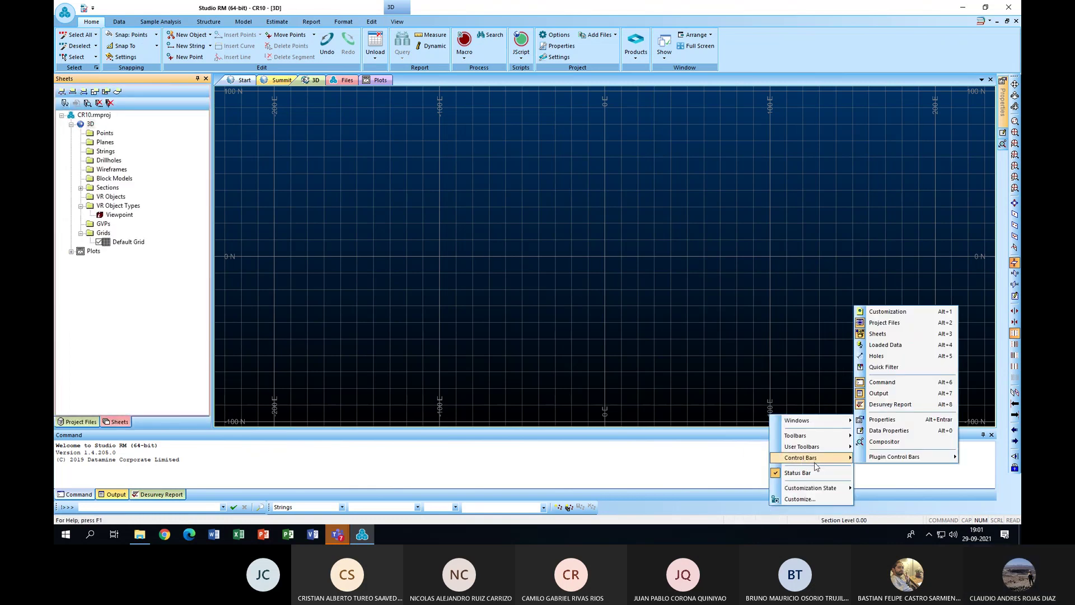
pyautogui.click(905, 347)
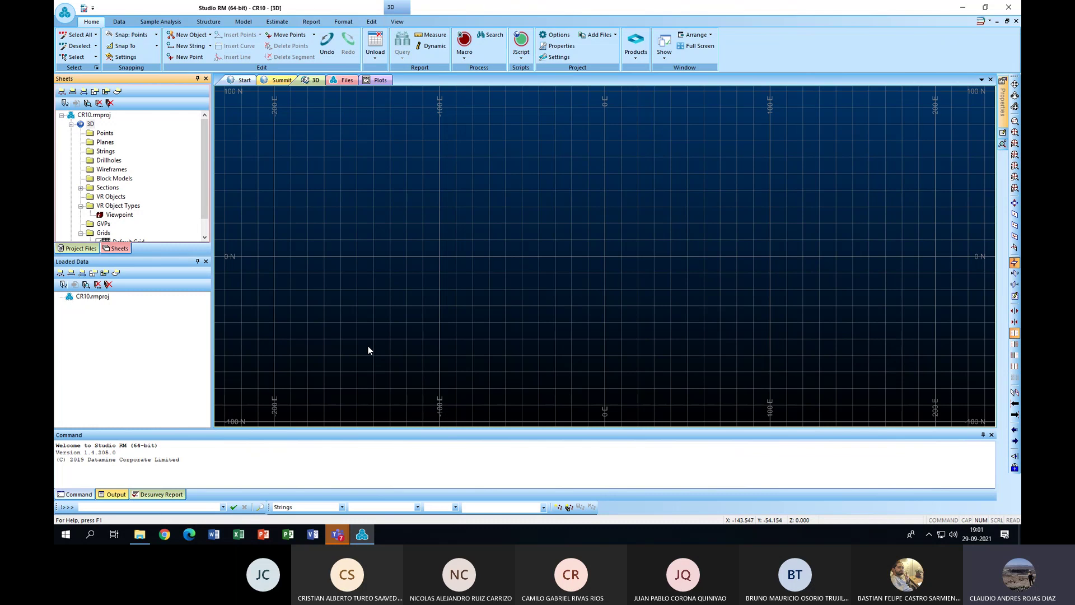
pyautogui.click(81, 248)
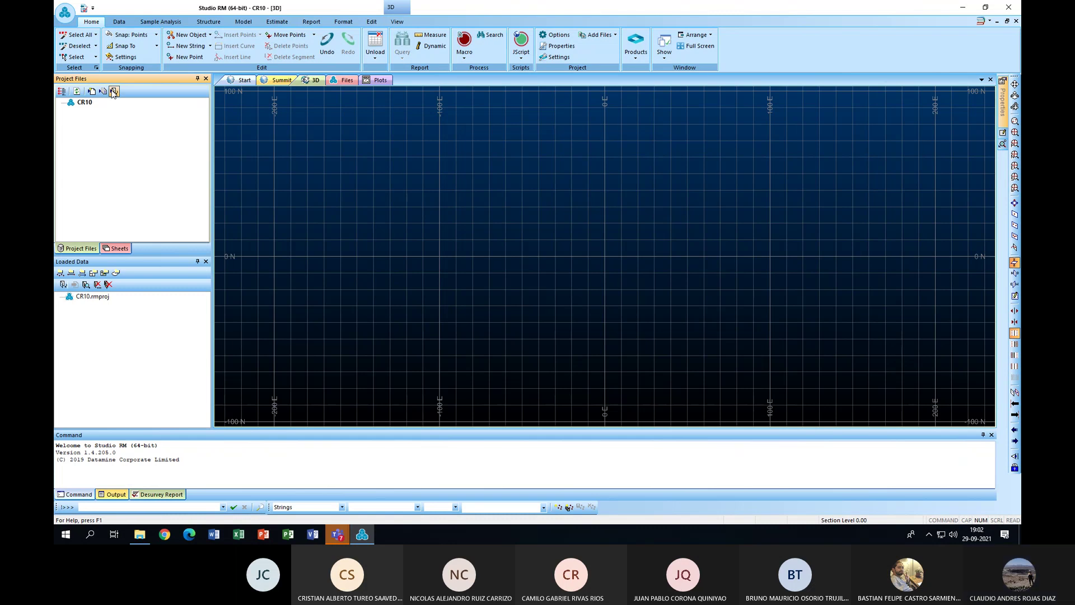
pyautogui.click(113, 92)
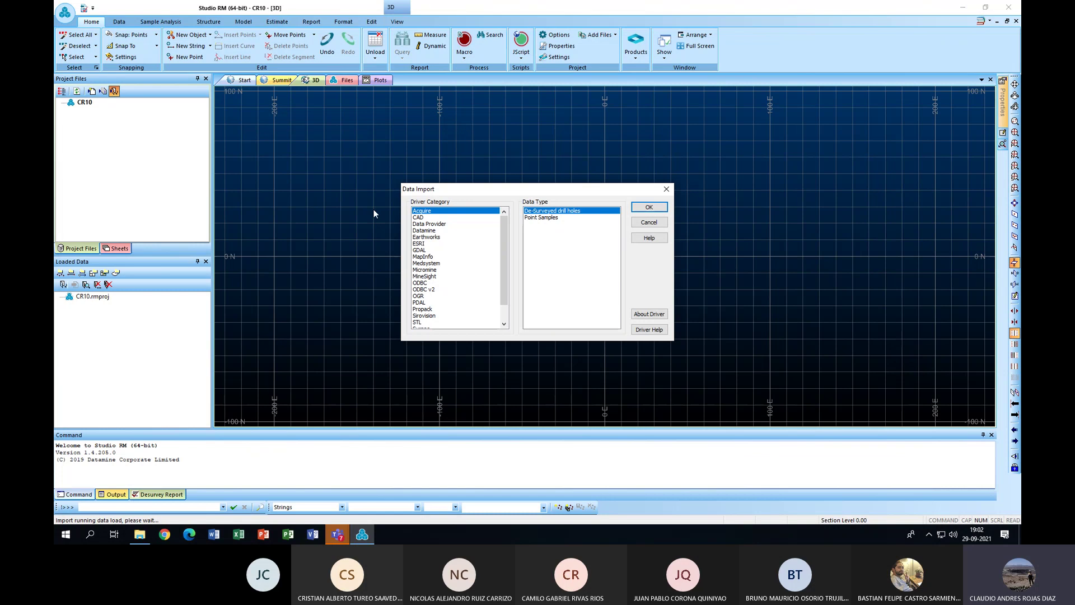
pyautogui.moveTo(482, 193); pyautogui.dragTo(481, 159)
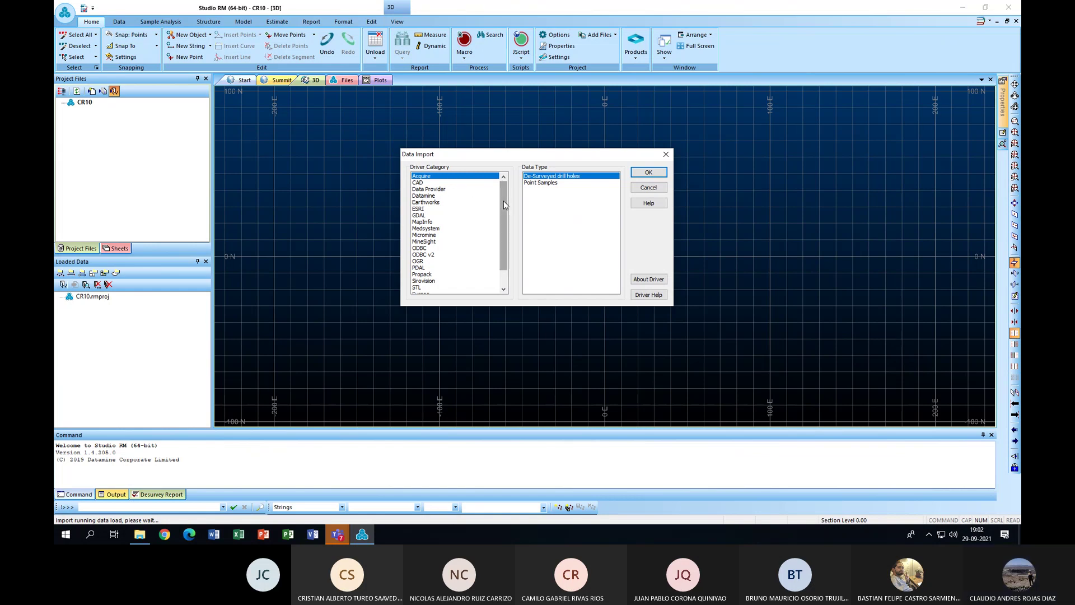
pyautogui.moveTo(502, 204); pyautogui.dragTo(511, 300)
pyautogui.click(435, 280)
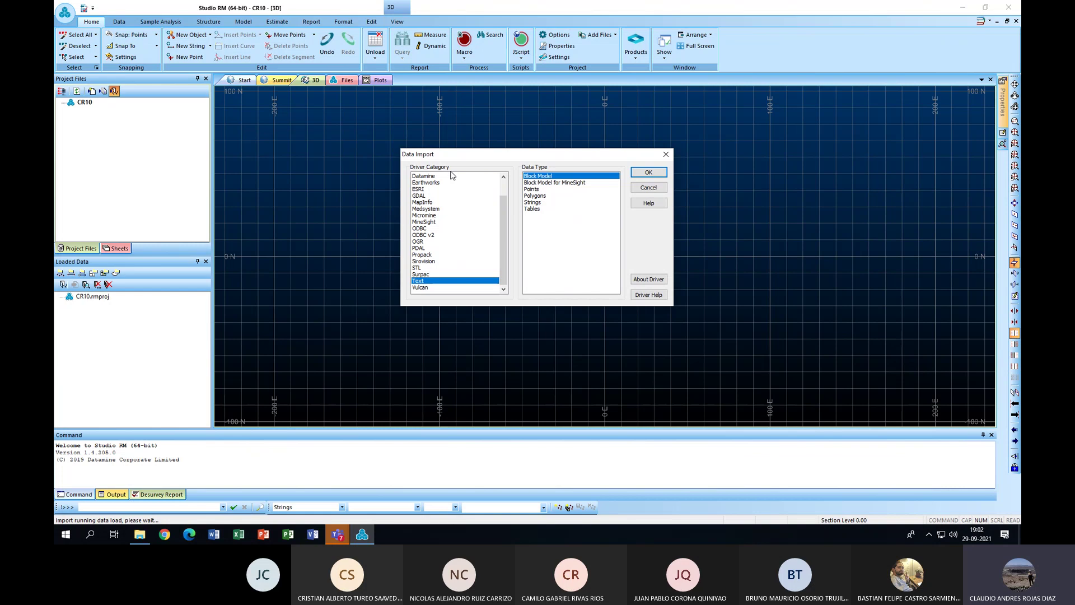
pyautogui.click(666, 154)
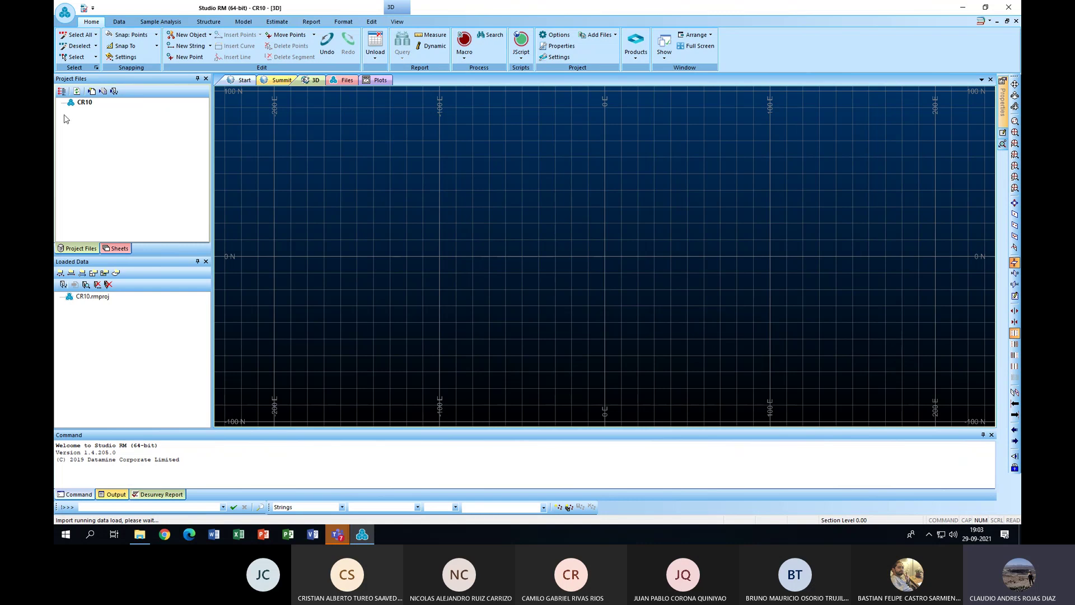
# Start a data import with the Text driver and Tables data type, and open the ASSAYS file from the Descargas folder
pyautogui.click(114, 92)
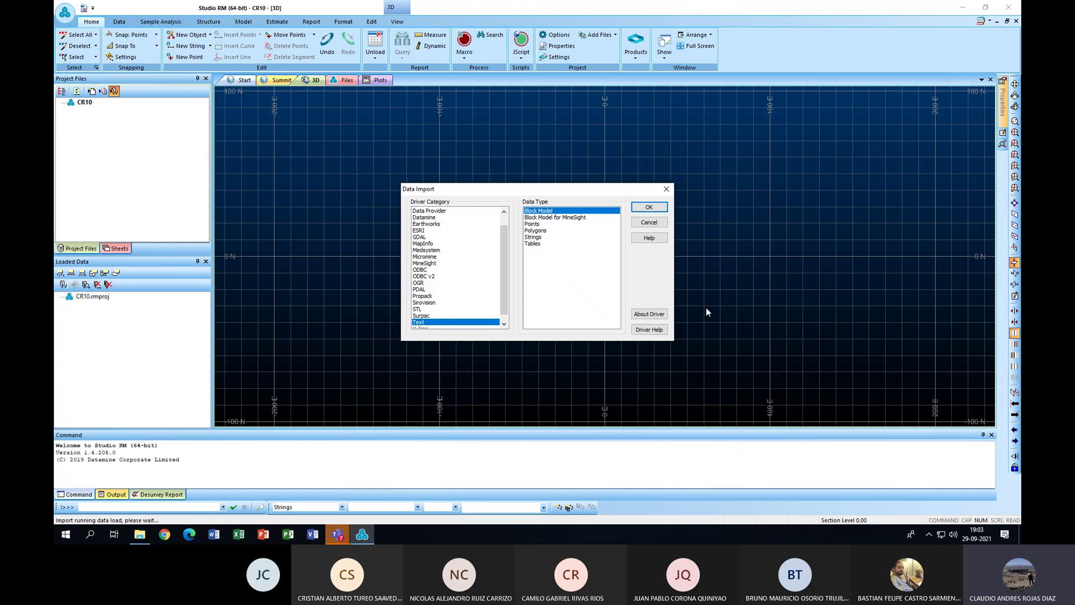
pyautogui.click(473, 315)
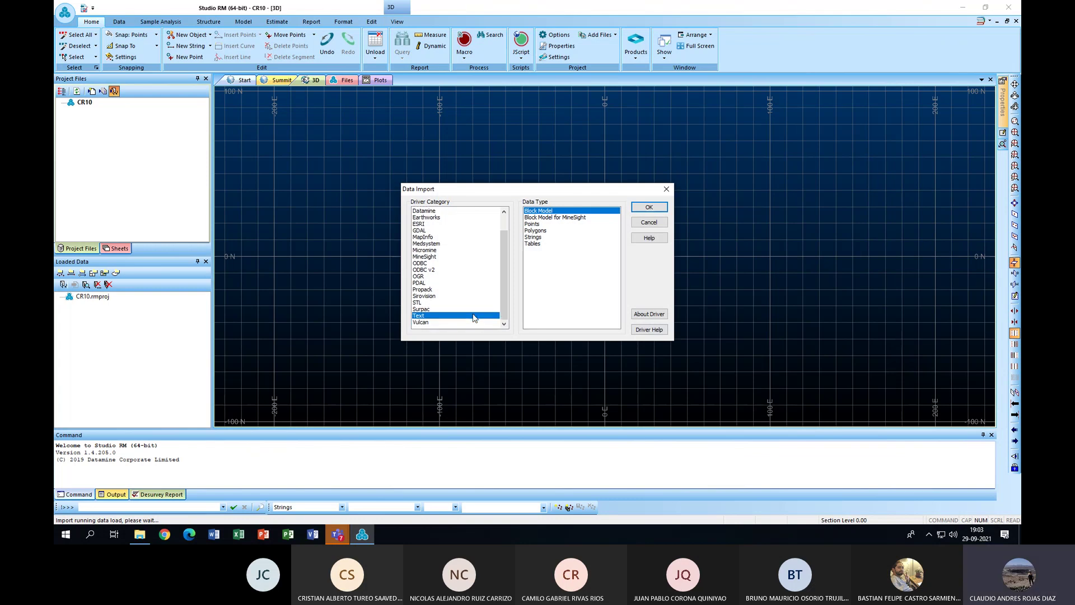
pyautogui.click(550, 245)
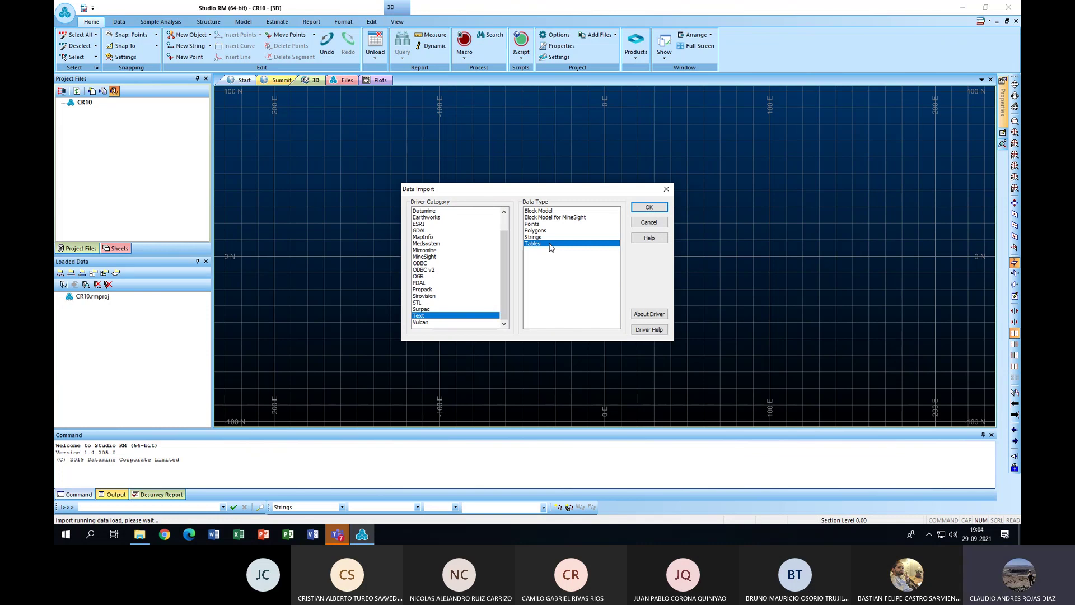
pyautogui.click(649, 207)
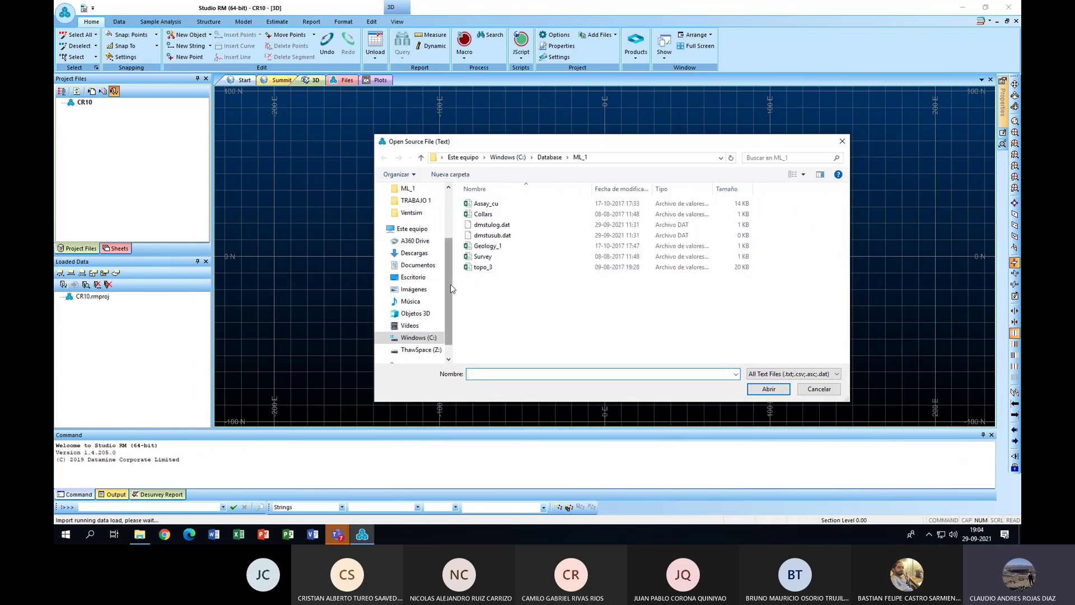
pyautogui.moveTo(451, 289); pyautogui.dragTo(446, 234)
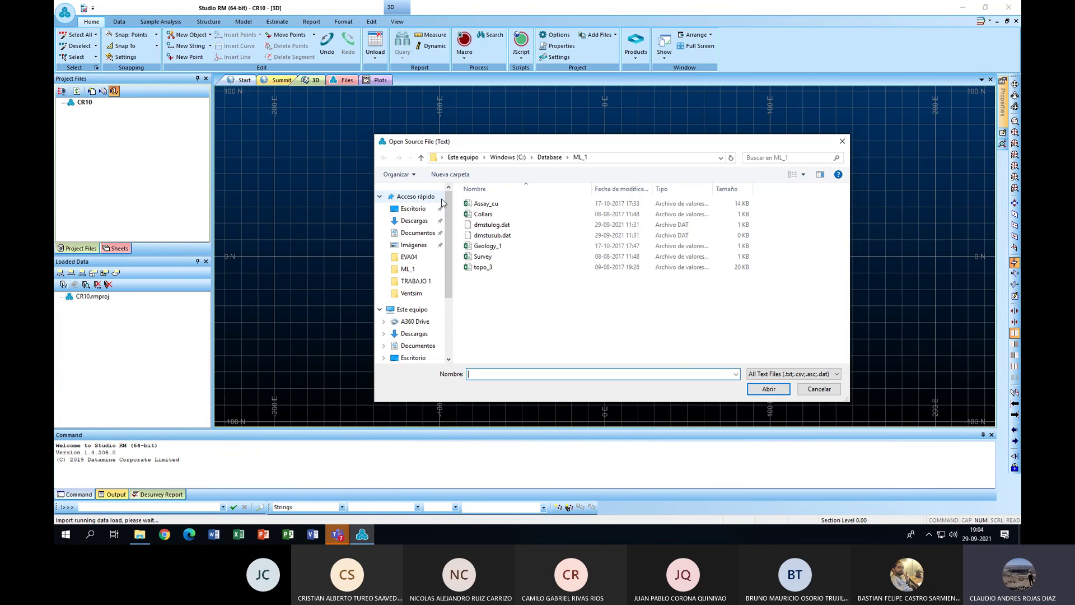
pyautogui.click(417, 221)
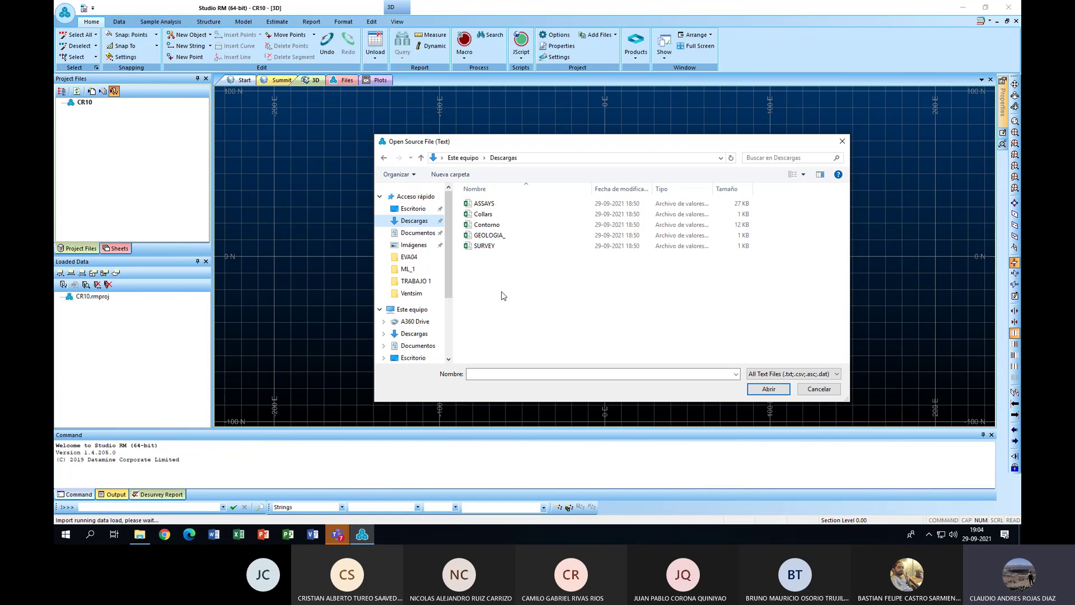
pyautogui.click(485, 204)
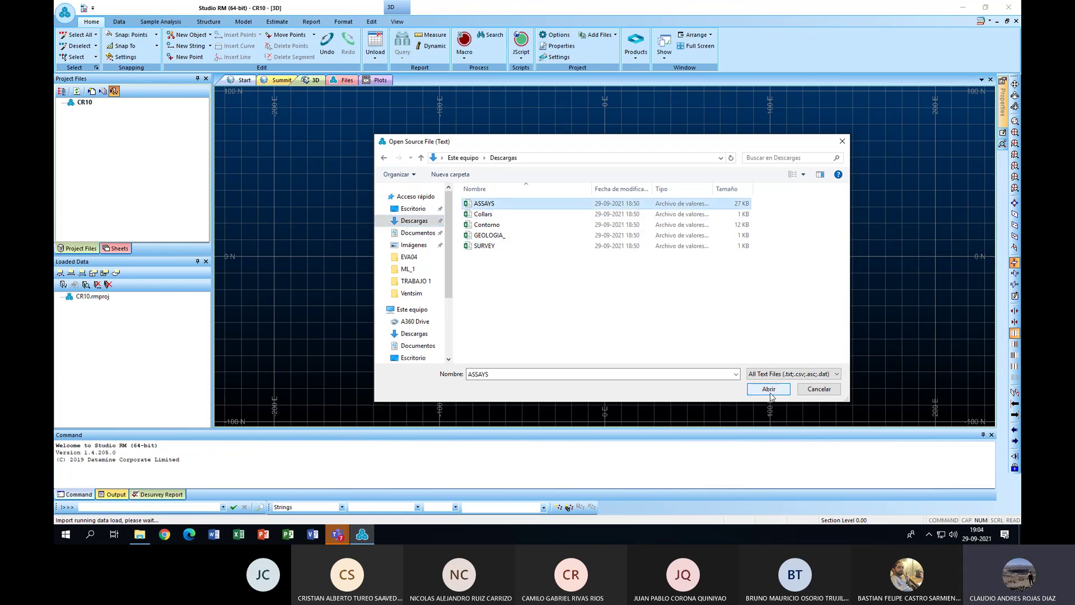
pyautogui.click(770, 394)
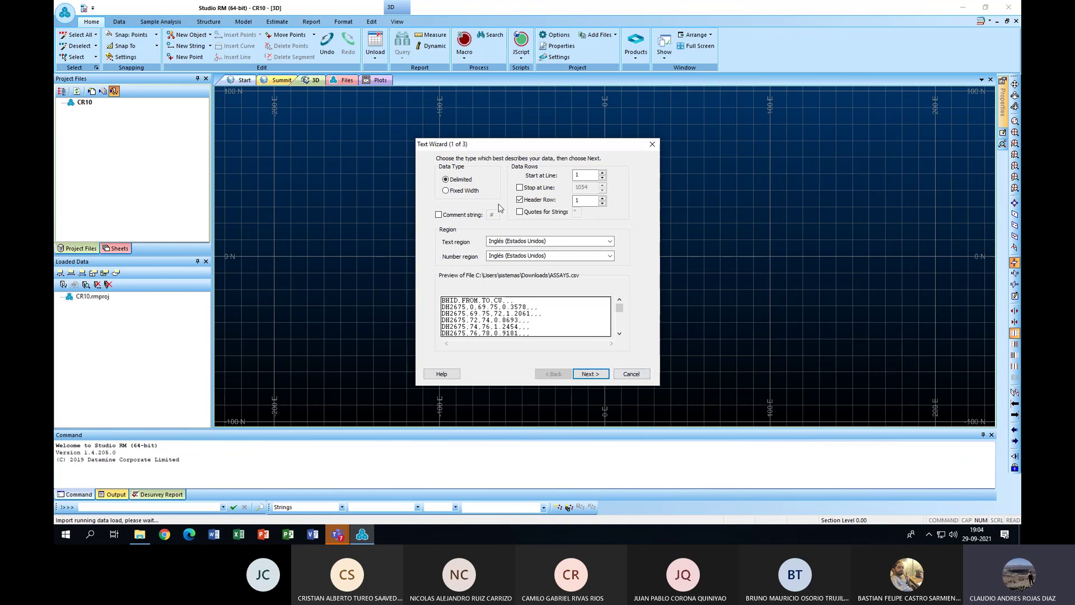
# Complete the text wizard for ASSAYS as delimited data with header row 1 and comma as the delimiter
pyautogui.click(521, 200)
pyautogui.click(520, 200)
pyautogui.click(591, 374)
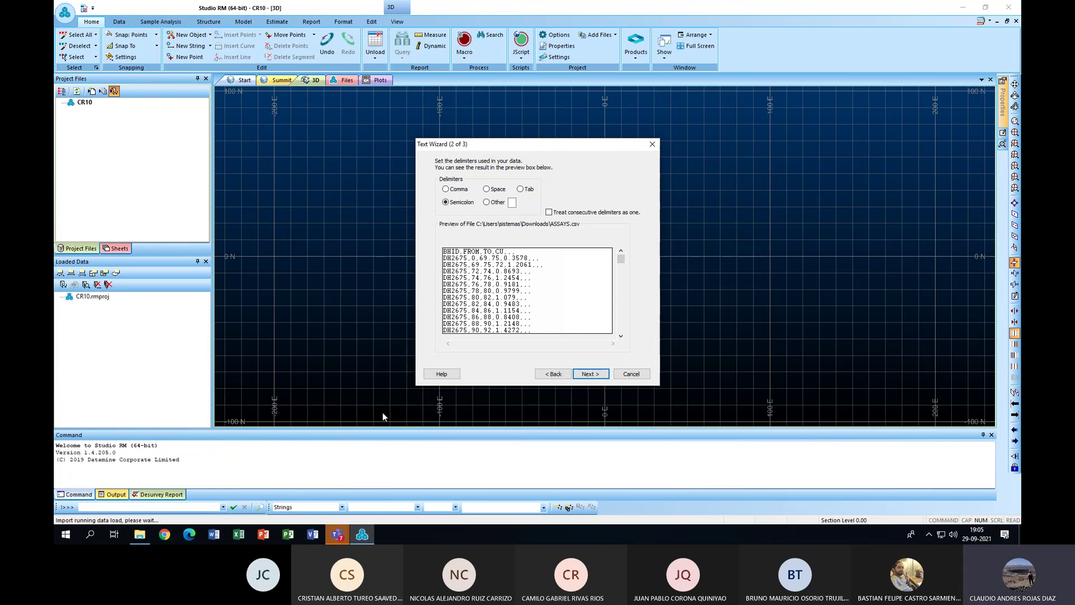
pyautogui.click(446, 189)
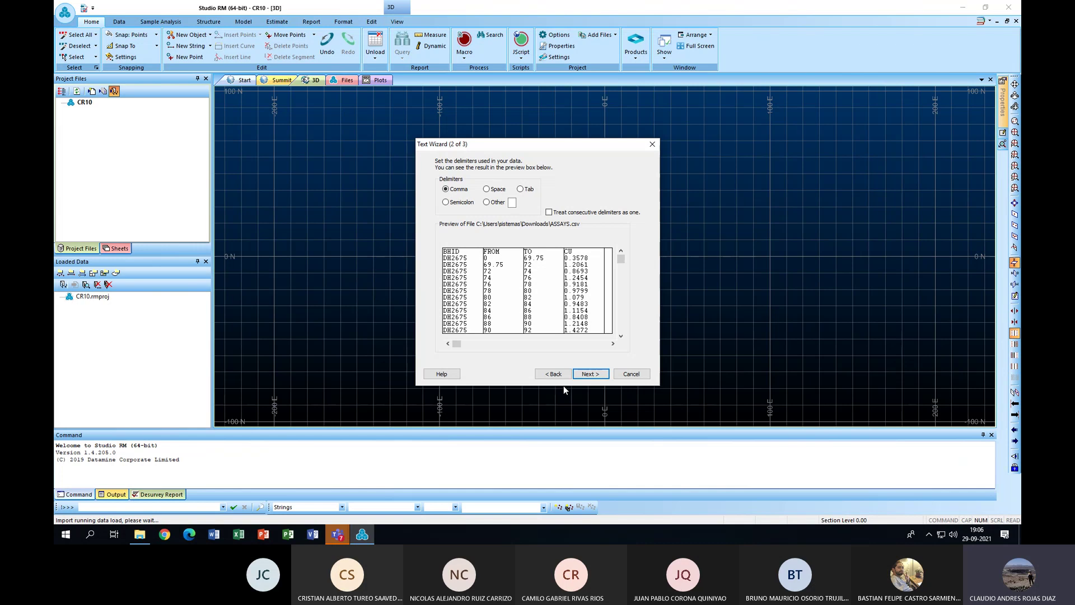
pyautogui.click(588, 374)
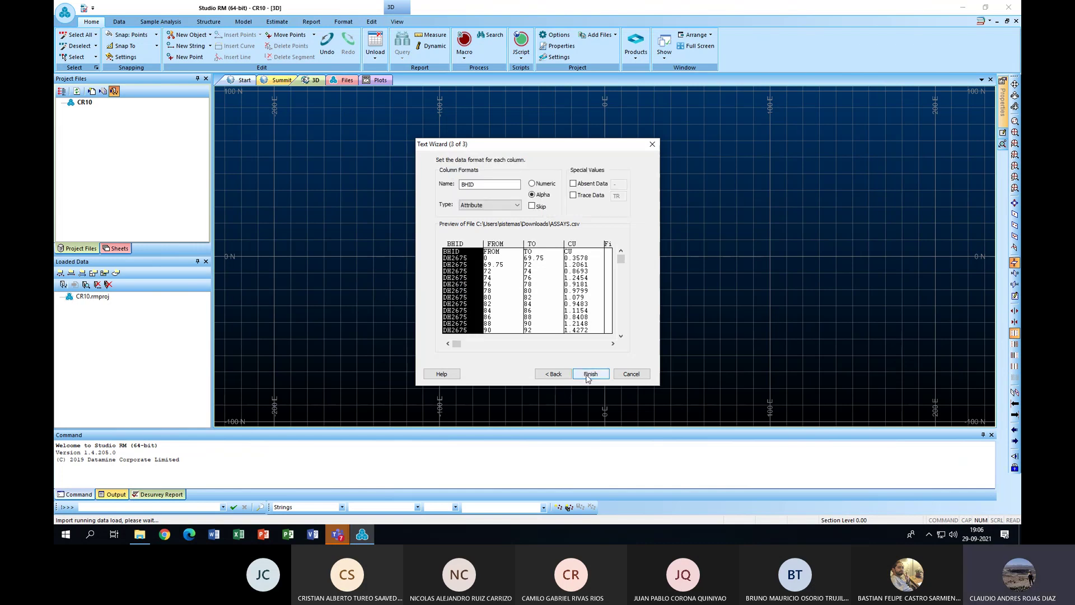
pyautogui.click(588, 375)
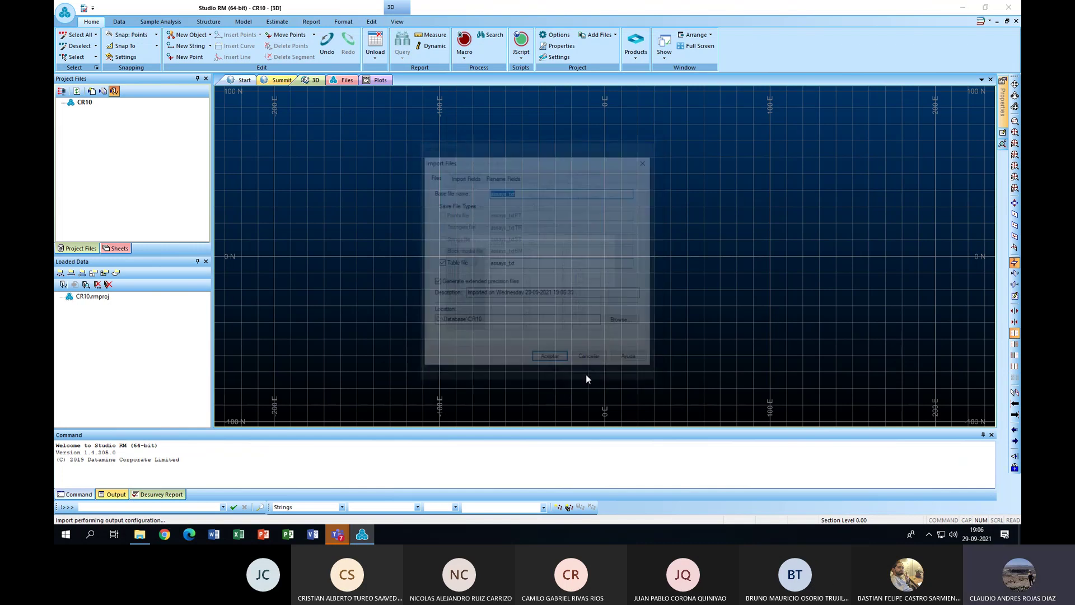
# Import the assay table with the base file name assays and expand the Assays folder in the project files
pyautogui.click(537, 192)
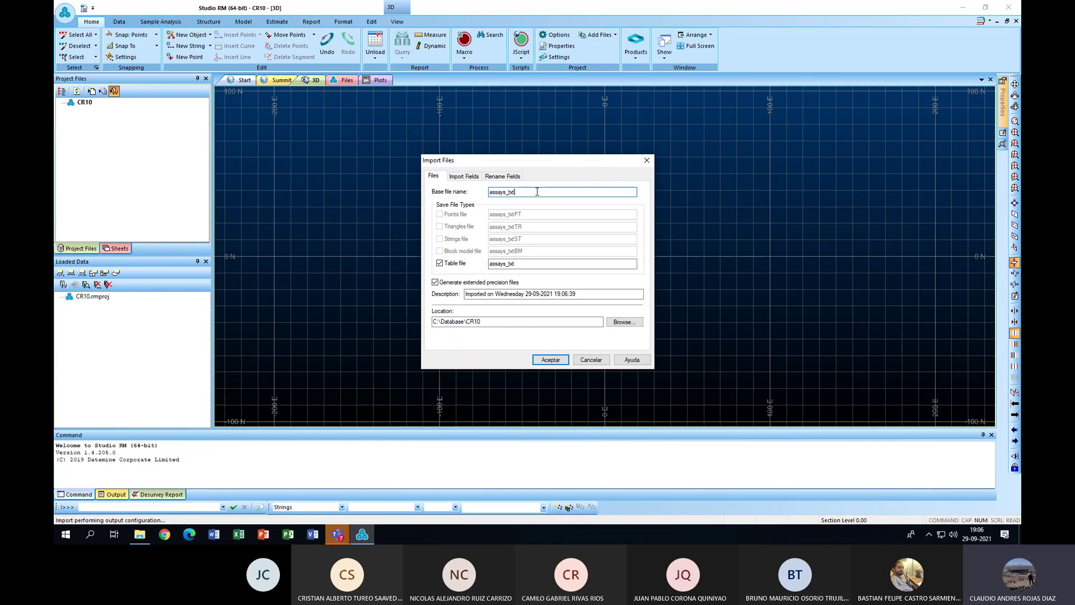
pyautogui.press('BackSpace')
pyautogui.press('BackSpace')
pyautogui.press('BackSpace')
pyautogui.press('BackSpace')
pyautogui.click(546, 362)
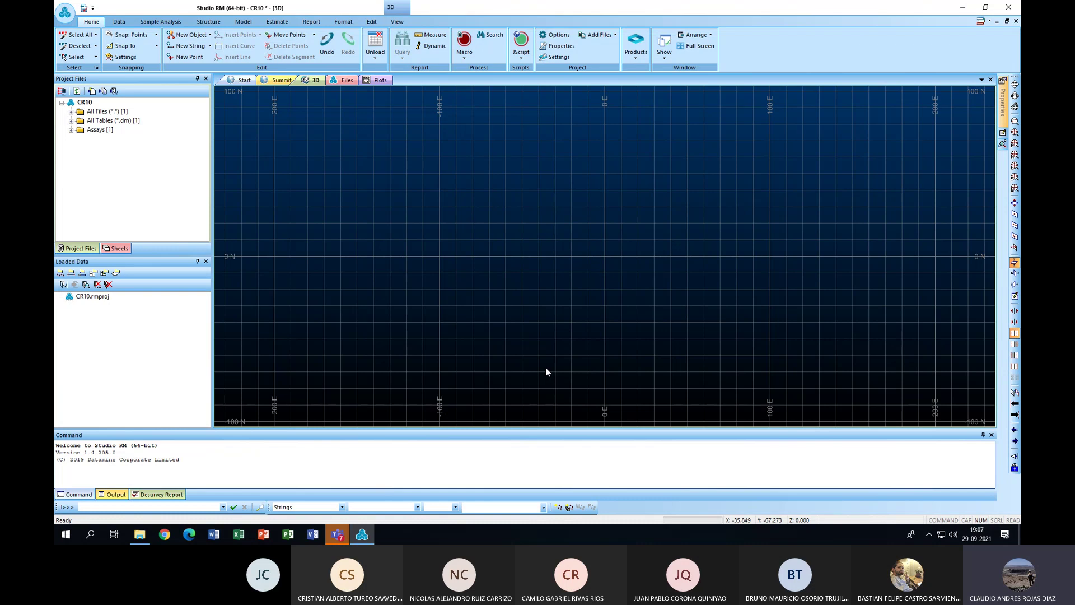
pyautogui.click(71, 129)
pyautogui.hotkey('ctrl', 's')
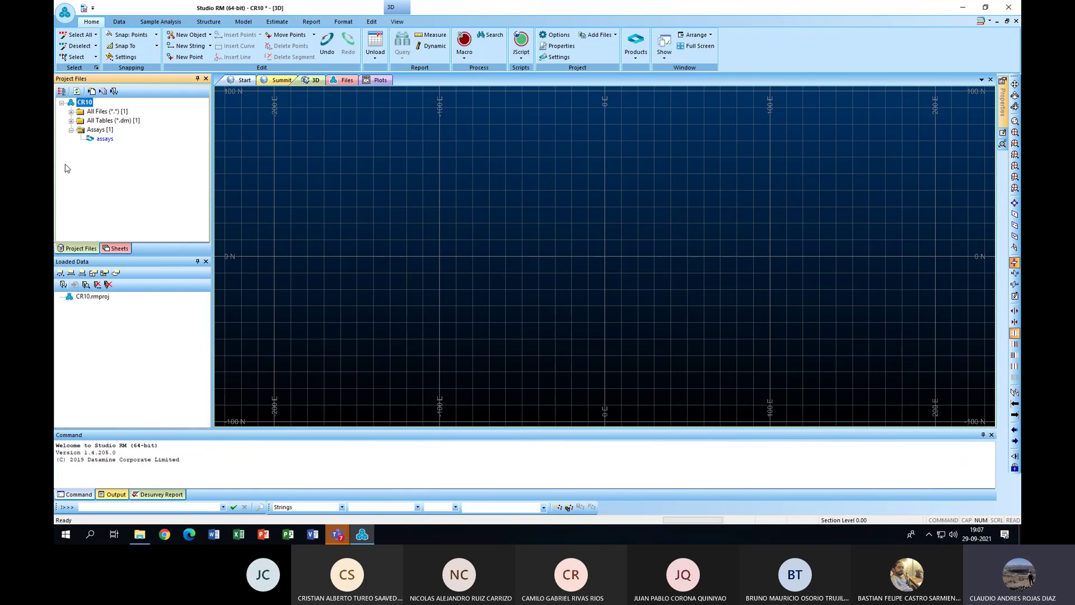
# Start another Text driver import of Tables data and open the Collars file from the Descargas folder
pyautogui.click(114, 91)
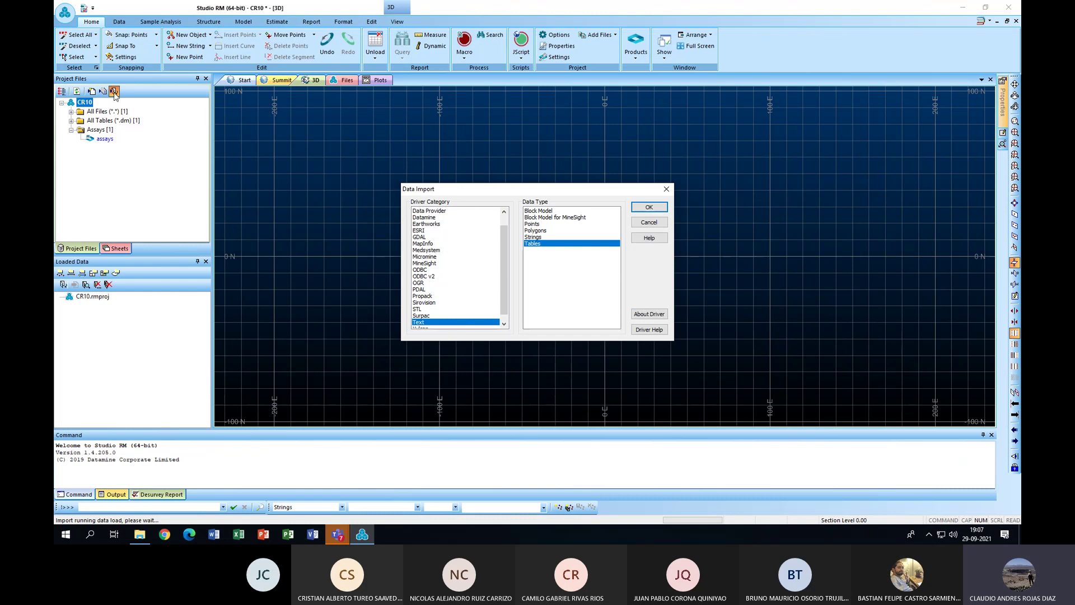
pyautogui.click(636, 222)
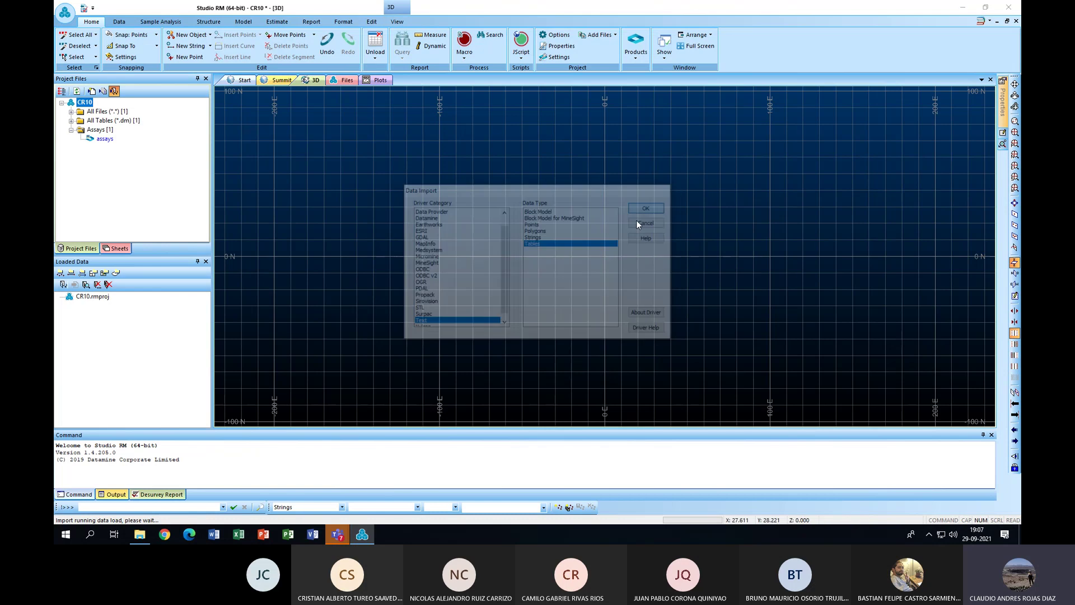
pyautogui.doubleClick(492, 214)
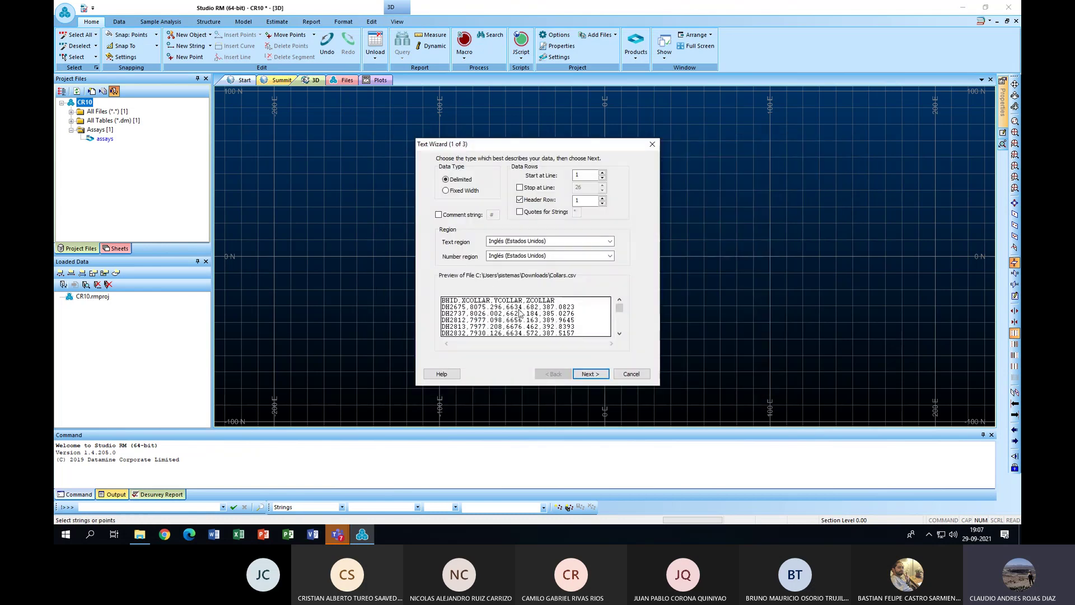
# Complete the text wizard for Collars as delimited data with header row 1 and comma as the delimiter
pyautogui.click(592, 375)
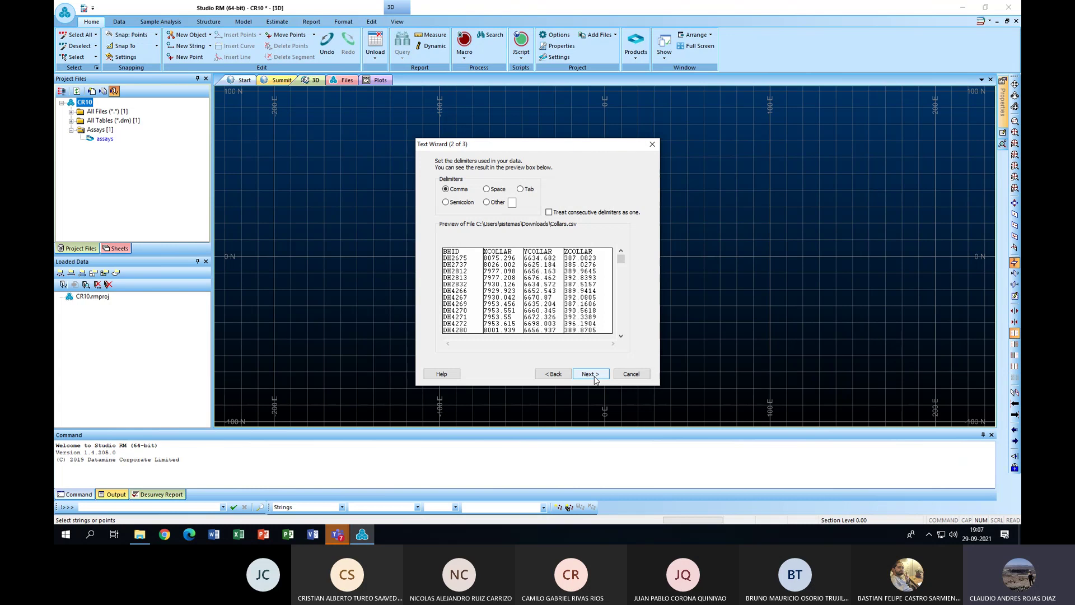
pyautogui.click(590, 373)
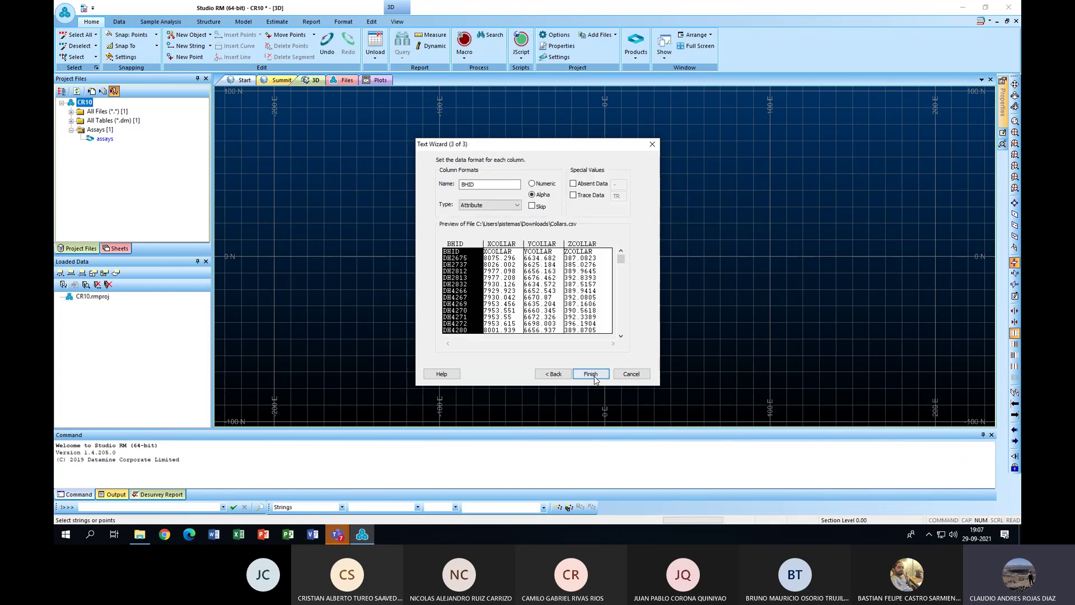
pyautogui.click(590, 373)
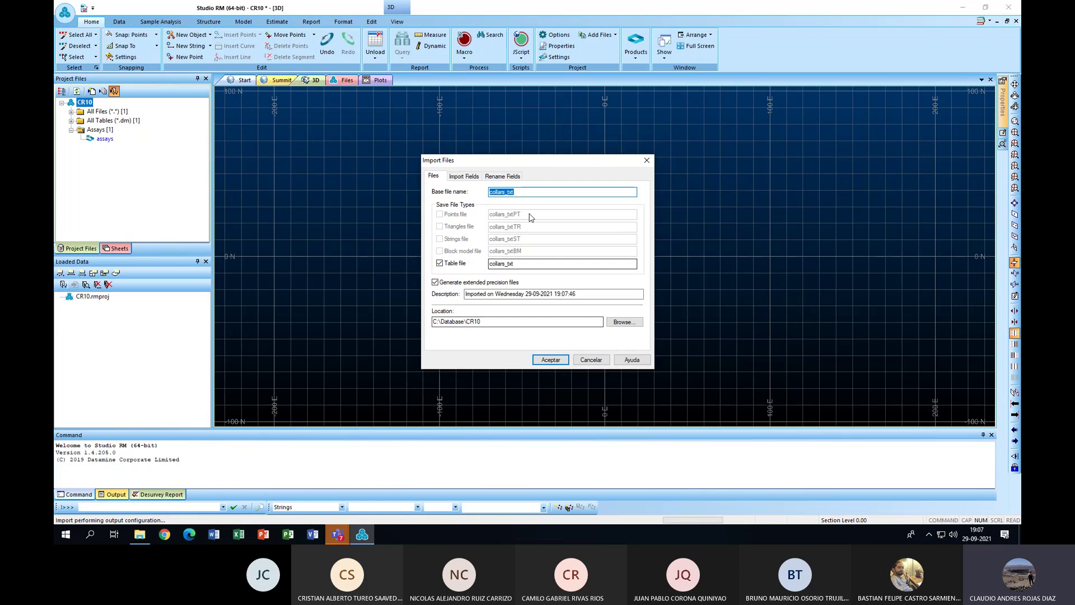
# Import the collar table with the base file name collars and expand the Collars folder in the project files
pyautogui.click(527, 193)
pyautogui.press('BackSpace')
pyautogui.press('BackSpace')
pyautogui.press('BackSpace')
pyautogui.press('BackSpace')
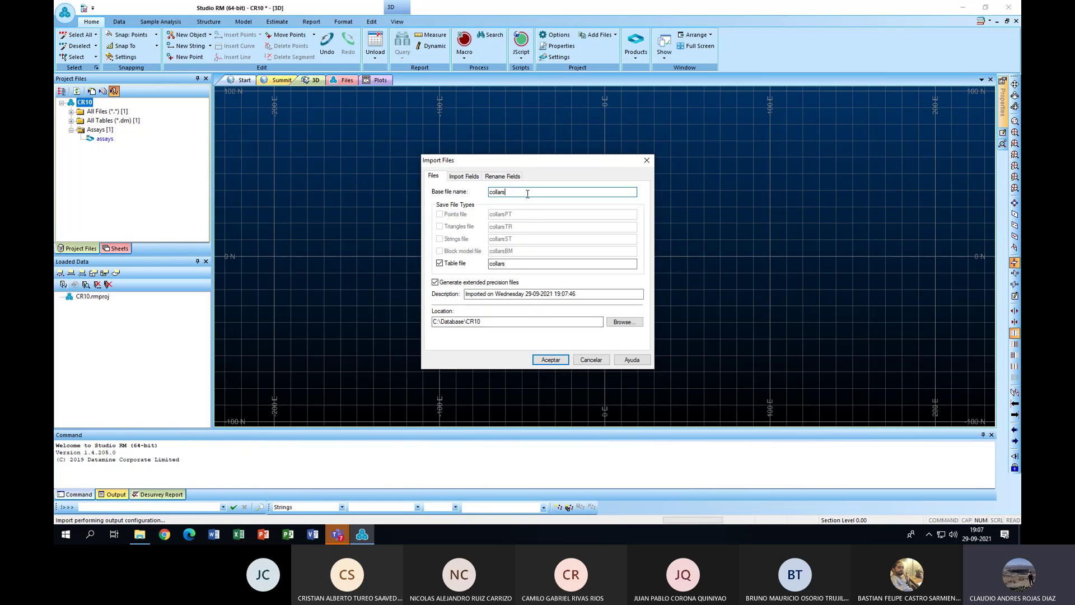
pyautogui.click(551, 362)
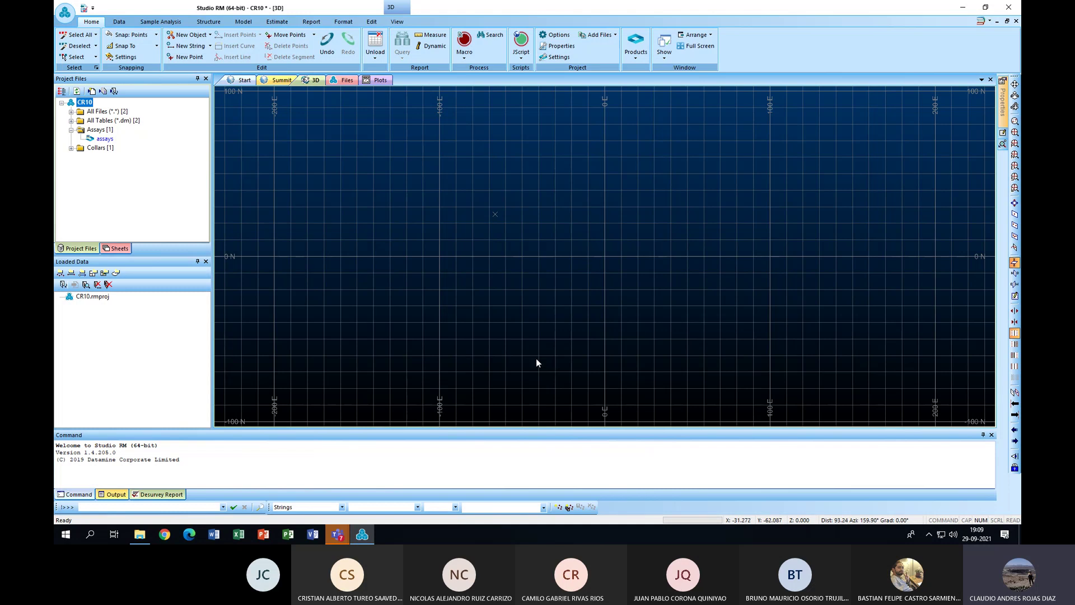
pyautogui.click(72, 148)
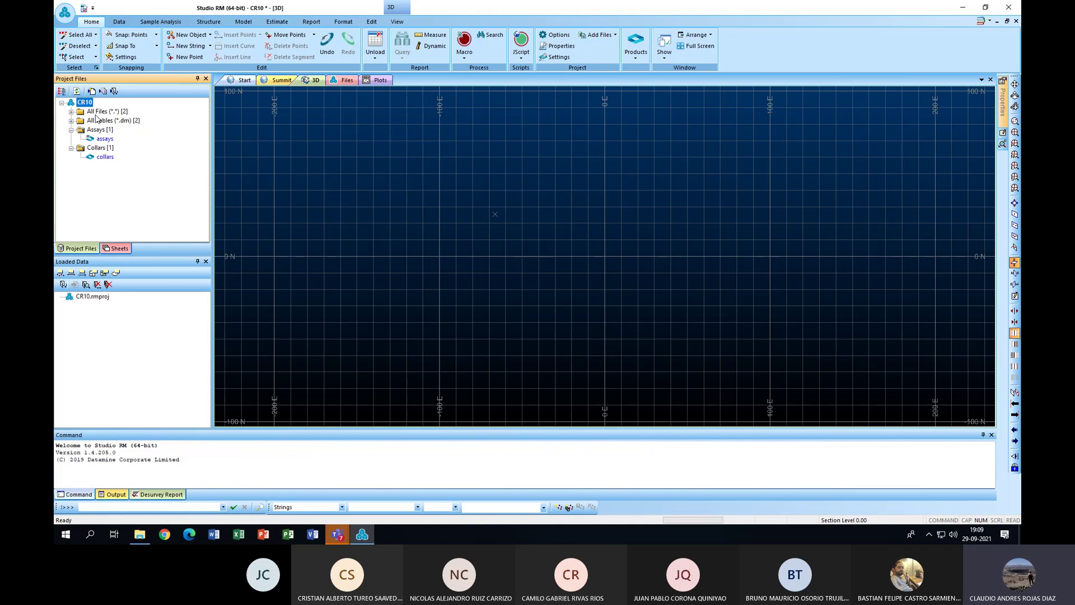
# Start a Text driver import of Tables data for the Contorno file and complete its text wizard as comma-delimited data with header row 1
pyautogui.click(113, 90)
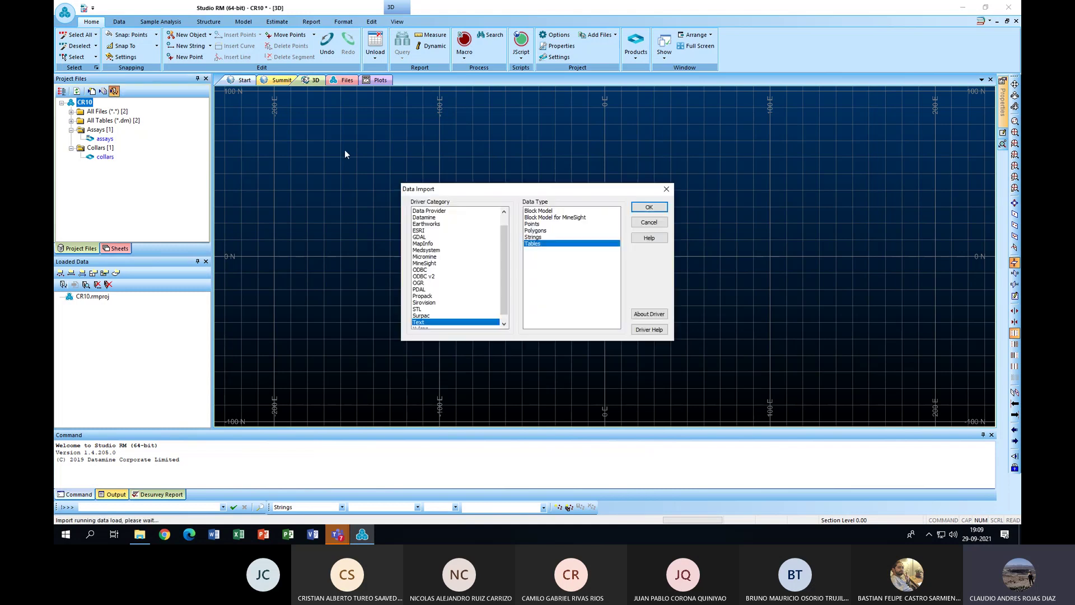
pyautogui.click(649, 206)
pyautogui.click(500, 225)
pyautogui.doubleClick(500, 225)
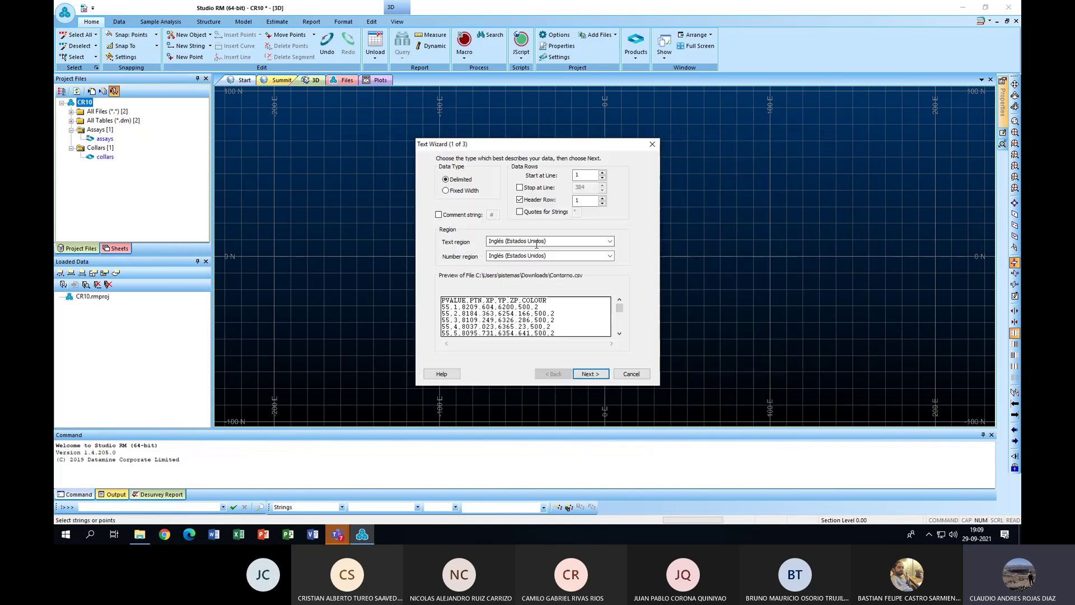
pyautogui.click(591, 373)
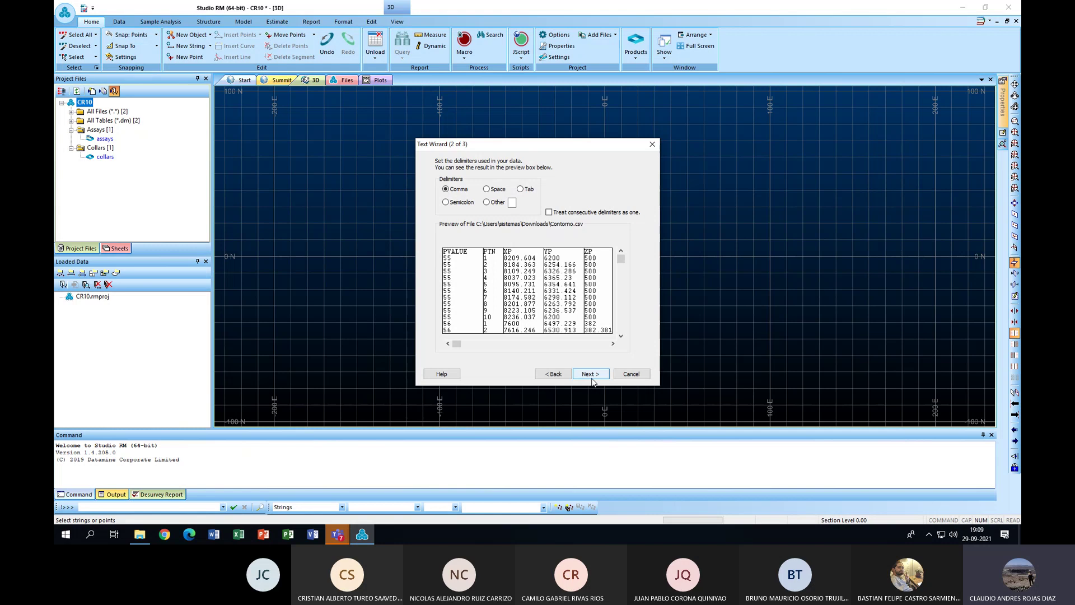
pyautogui.click(592, 379)
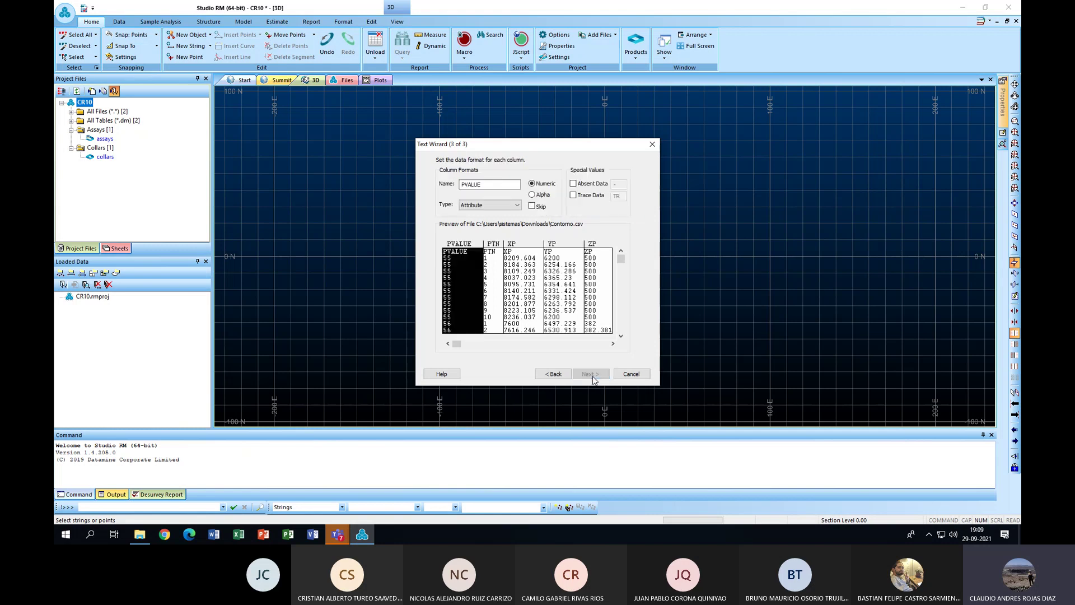
pyautogui.click(592, 376)
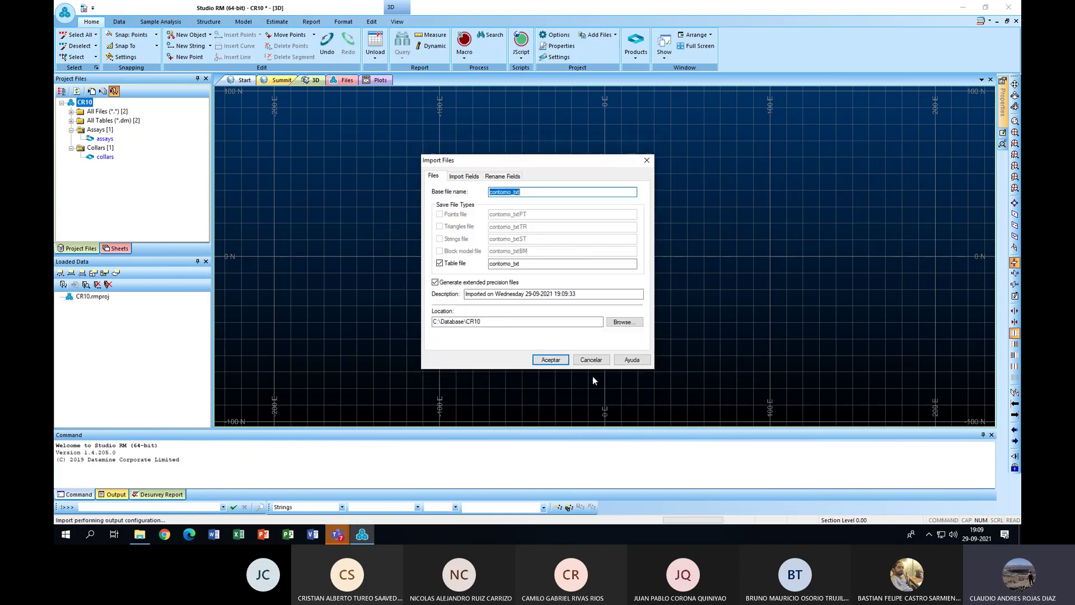
# Set the base file name to contorno and import the contour table into the project
pyautogui.click(526, 191)
pyautogui.press('BackSpace')
pyautogui.press('BackSpace')
pyautogui.press('BackSpace')
pyautogui.press('BackSpace')
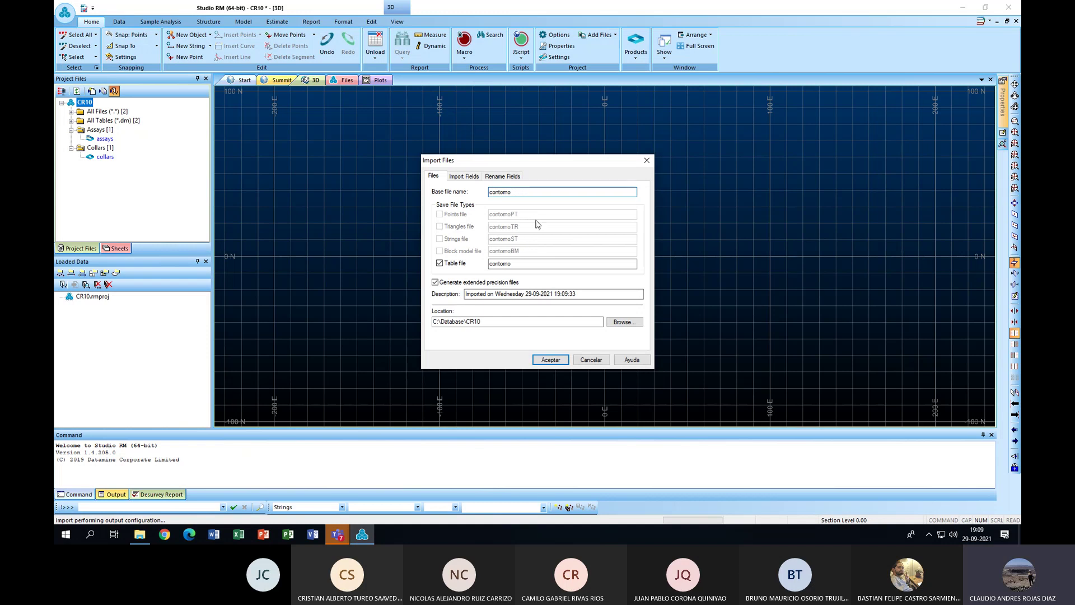
pyautogui.click(549, 359)
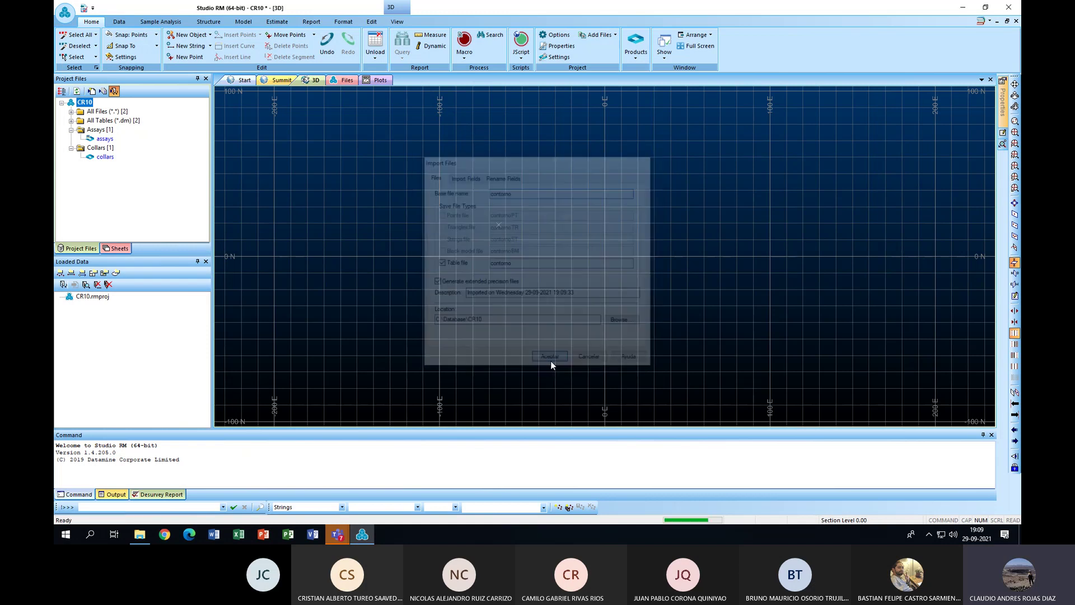
# Start a Text driver import of Tables data for the GEOLOGIA_ file and complete its text wizard as comma-delimited data with header row 1
pyautogui.click(115, 91)
pyautogui.click(648, 208)
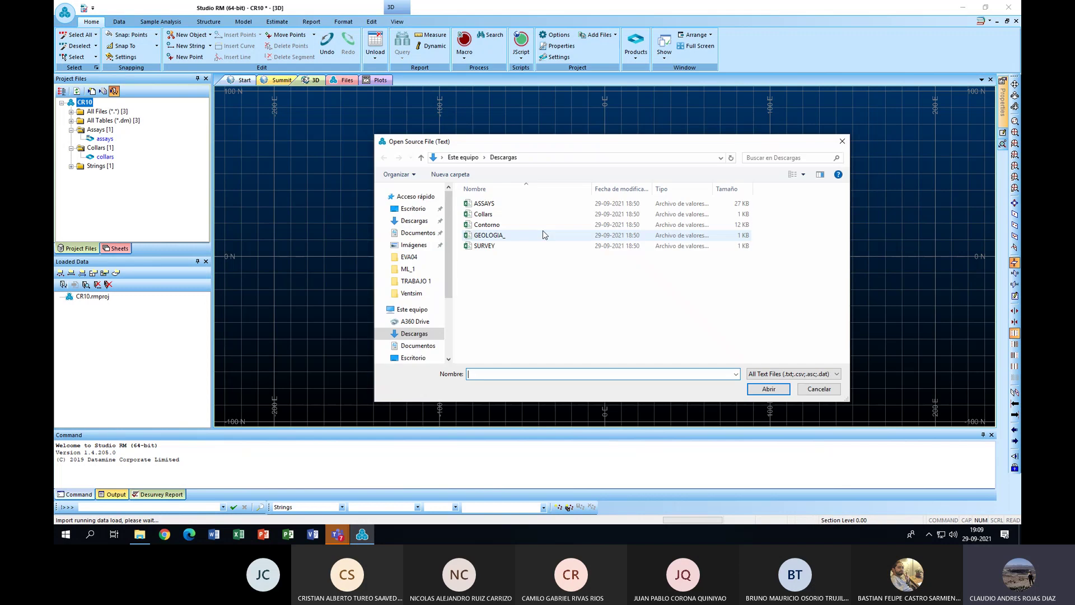
pyautogui.doubleClick(502, 233)
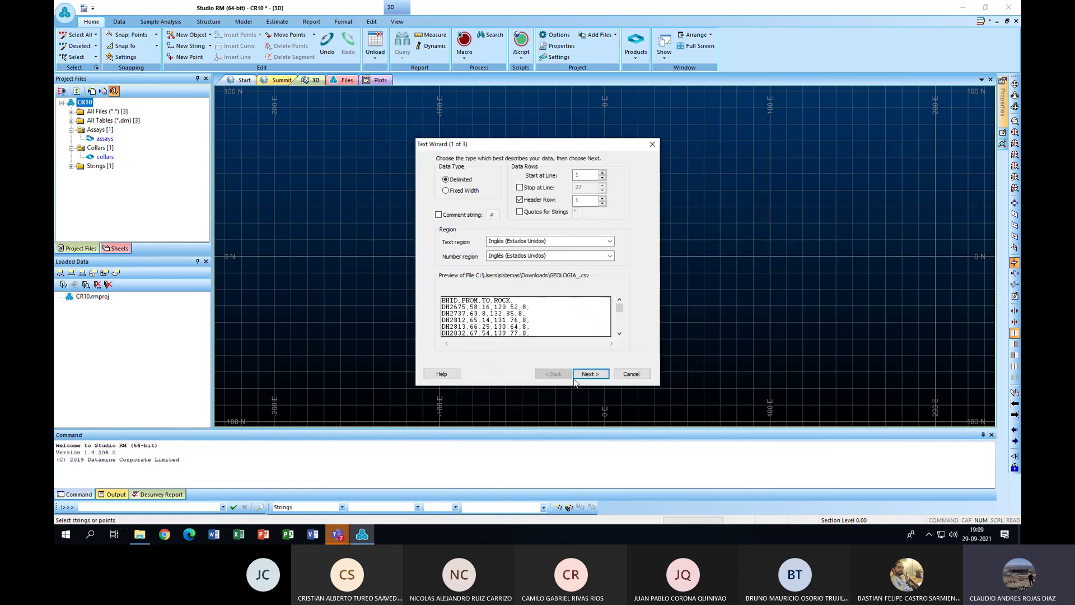
pyautogui.click(597, 374)
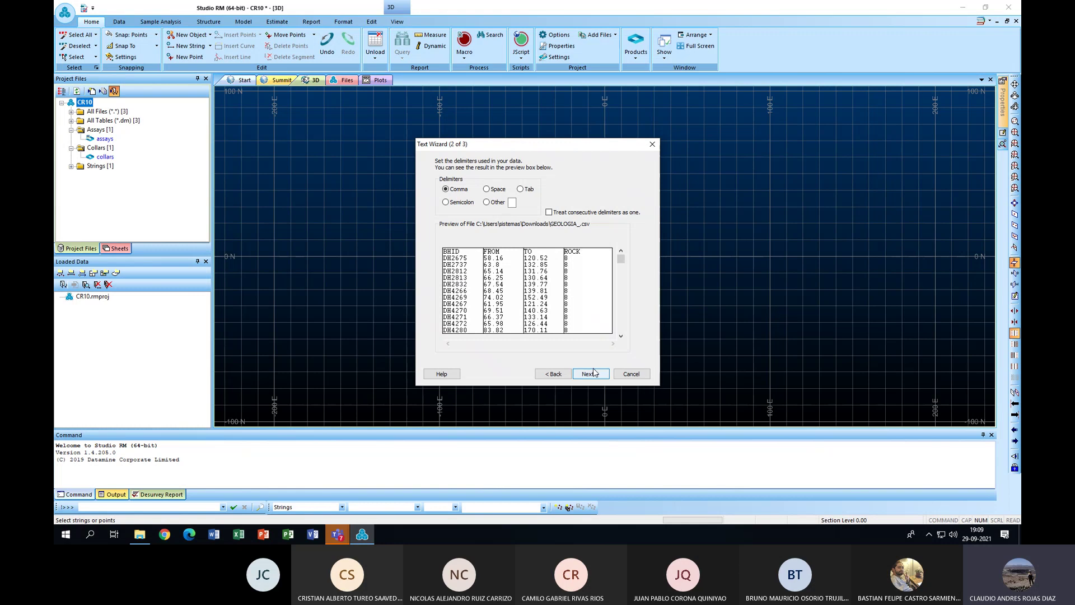
pyautogui.click(593, 376)
pyautogui.click(596, 374)
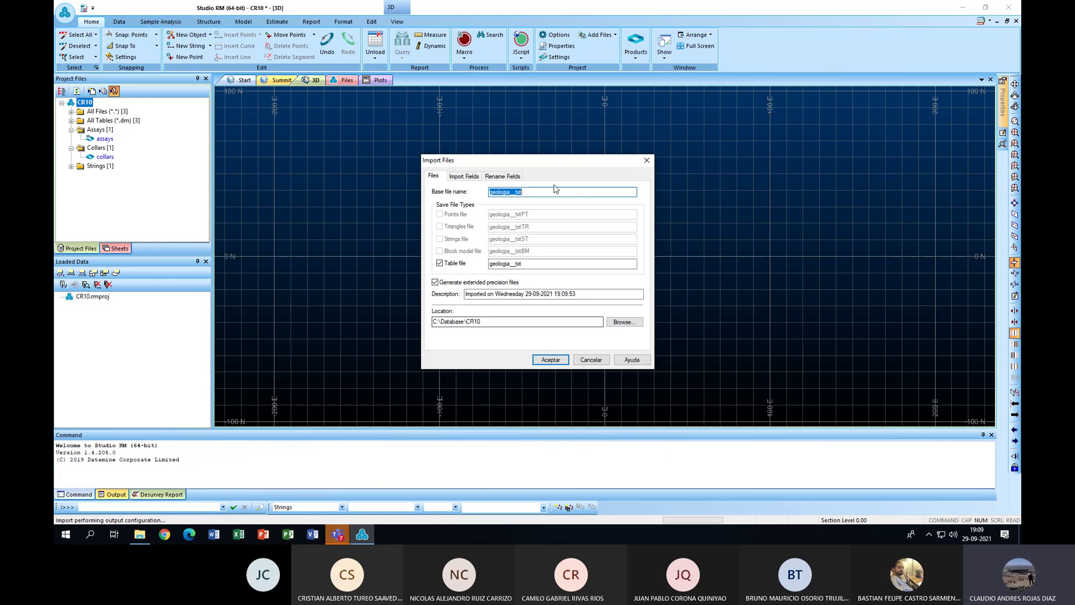
# Set the base file name to geologia and import the geology table into the project
pyautogui.press('BackSpace')
pyautogui.press('BackSpace')
pyautogui.press('BackSpace')
pyautogui.press('BackSpace')
pyautogui.press('BackSpace')
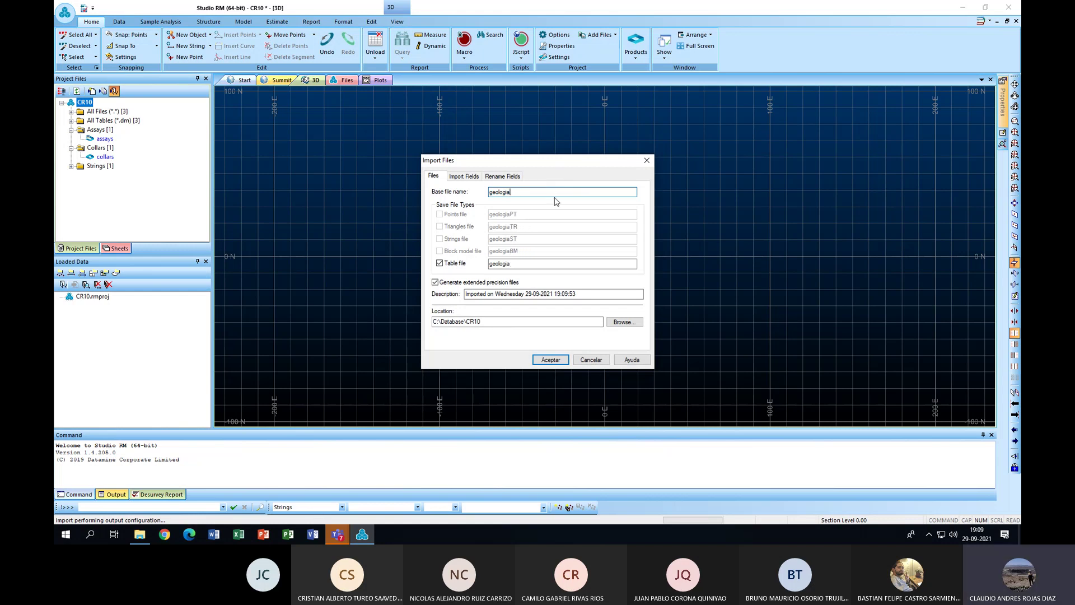
pyautogui.click(547, 361)
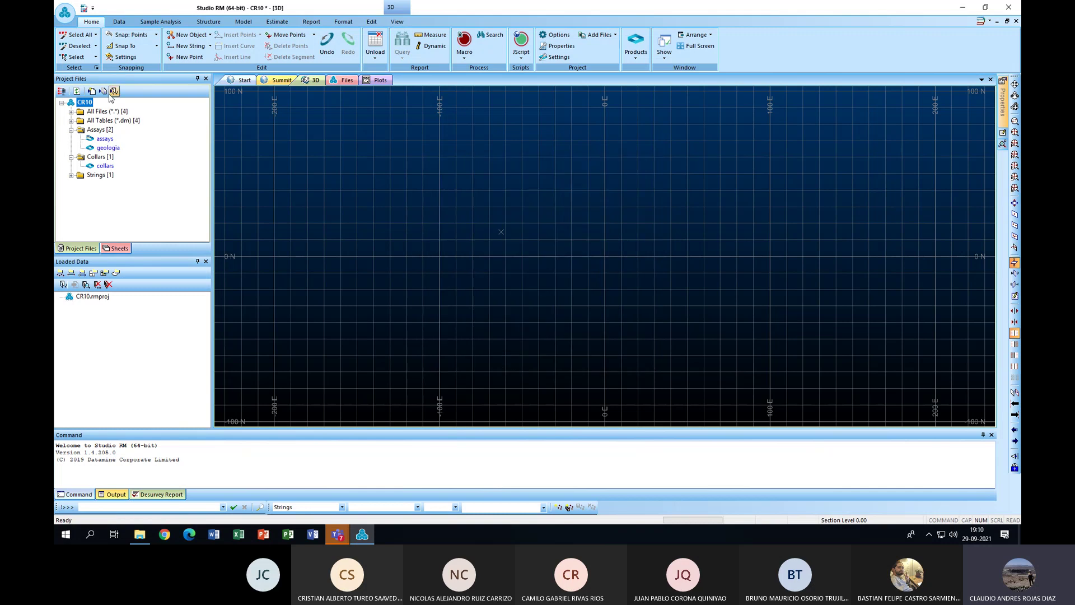
# Start a Text driver import of Tables data for the SURVEY file and complete its text wizard as comma-delimited data with header row 1
pyautogui.click(114, 91)
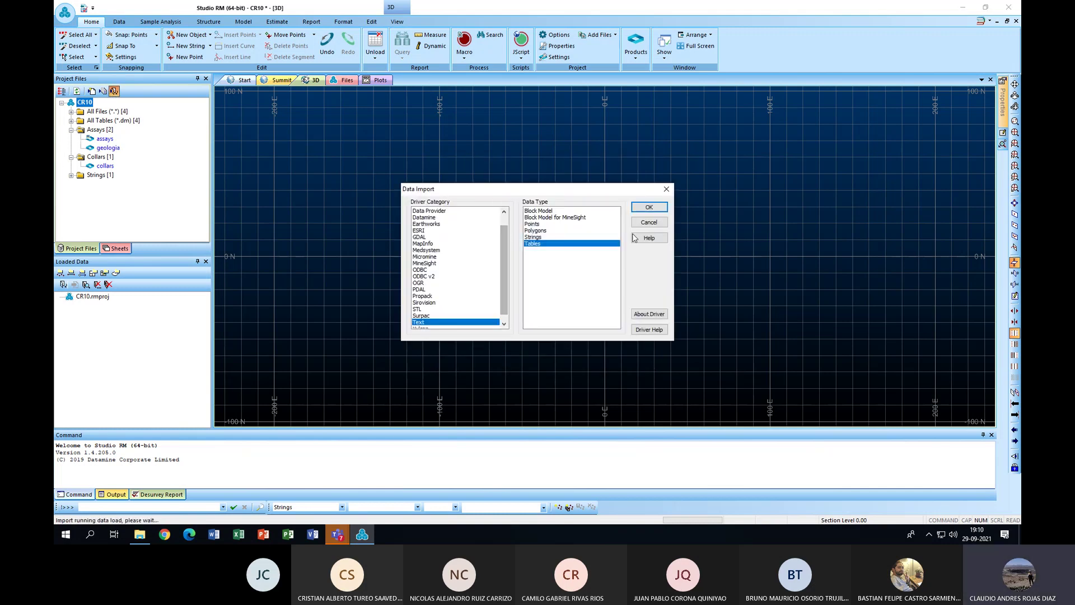
pyautogui.click(648, 207)
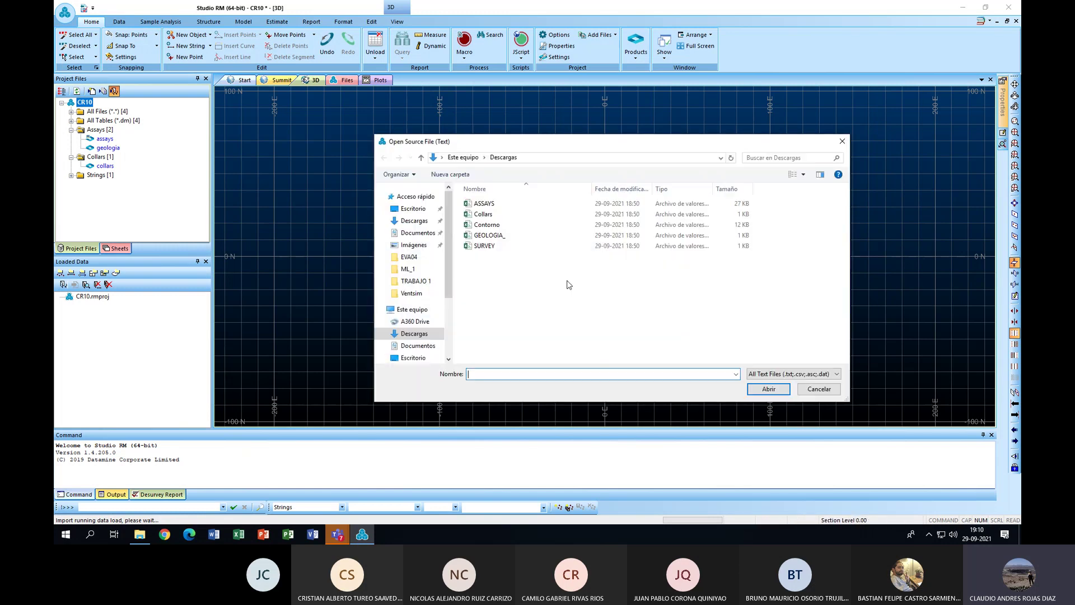
pyautogui.doubleClick(490, 247)
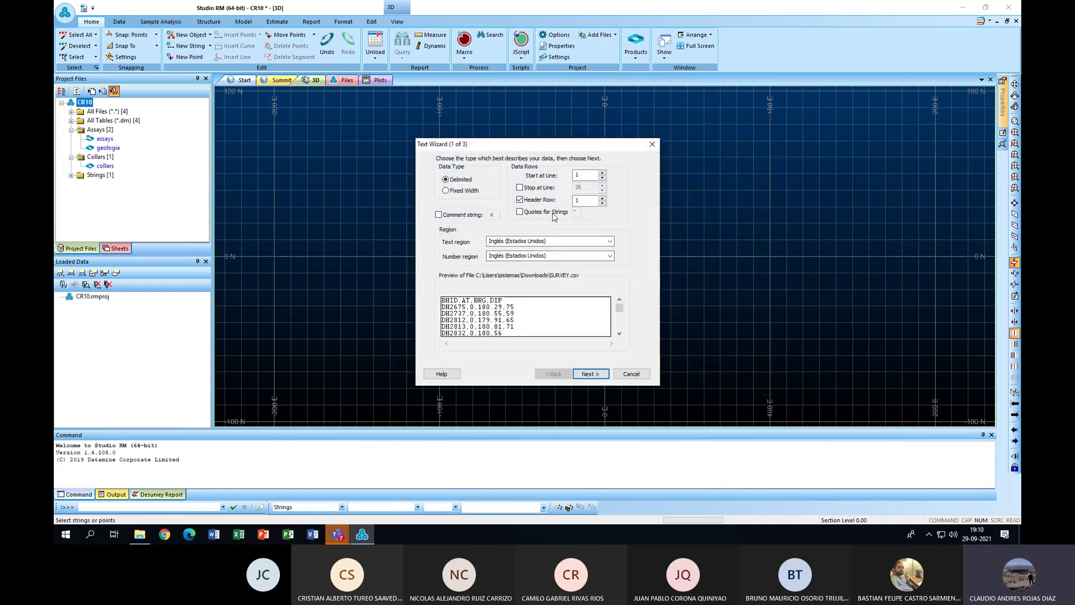
pyautogui.click(583, 377)
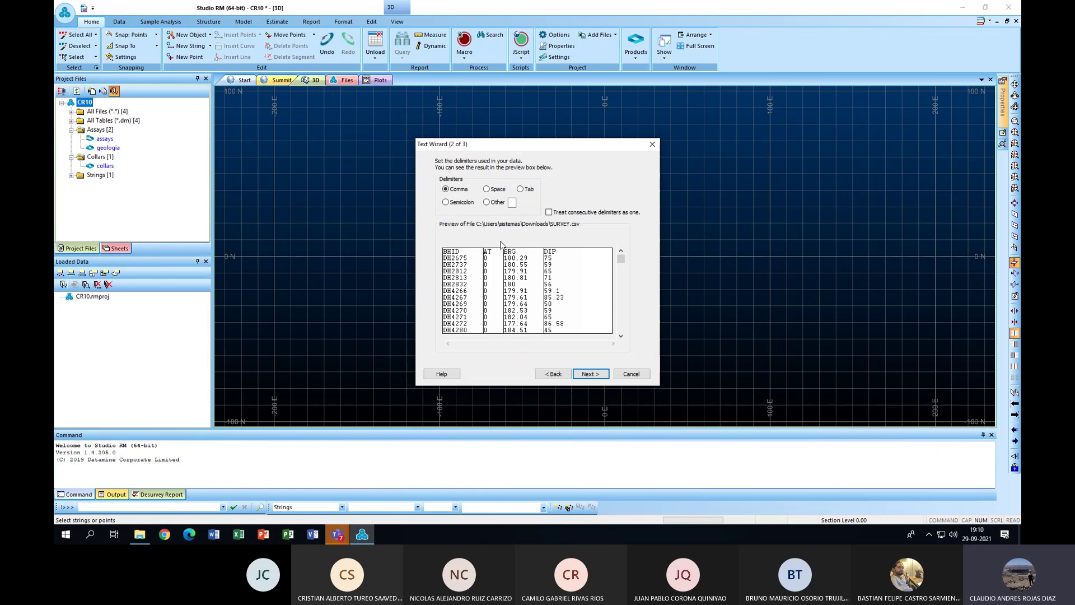
pyautogui.click(595, 376)
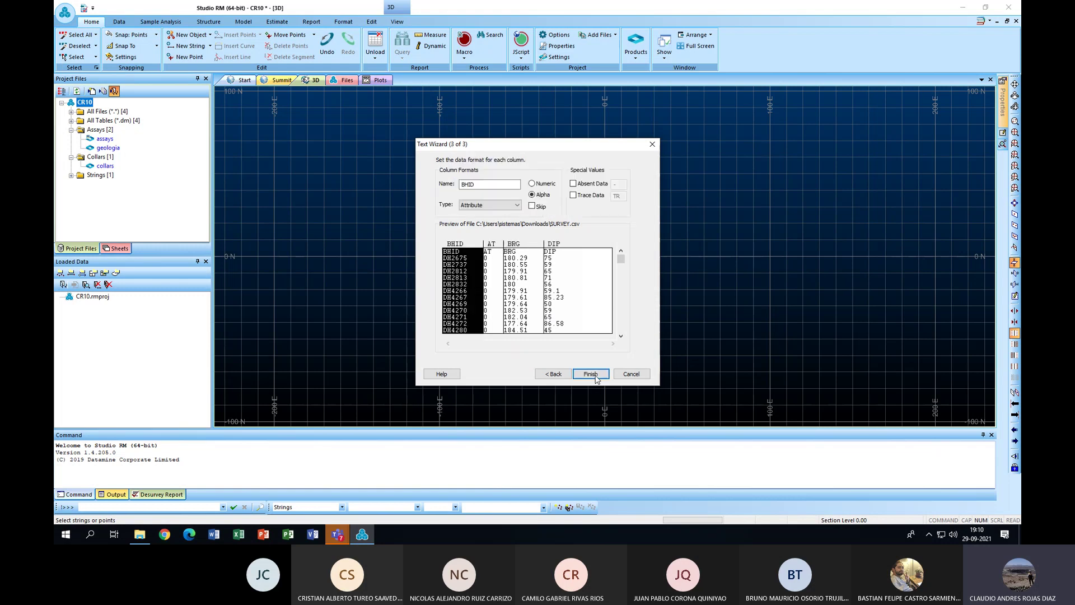
pyautogui.click(553, 374)
pyautogui.click(589, 374)
pyautogui.click(587, 374)
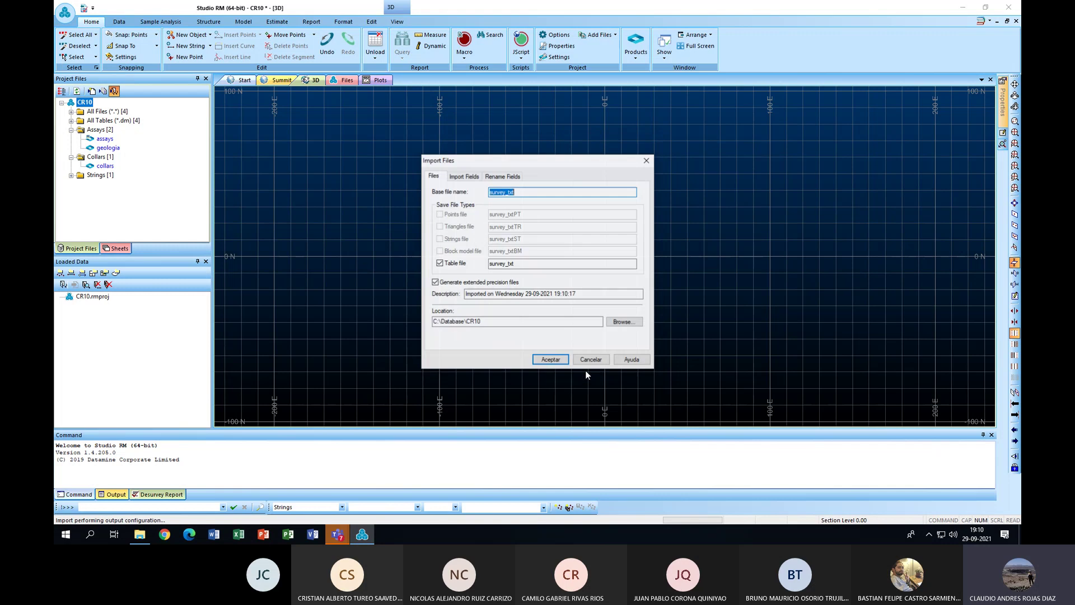
# Import the survey table with the base file name survey and expand the Downhole Surveys and Strings folders in the project files
pyautogui.press('BackSpace')
pyautogui.press('BackSpace')
pyautogui.press('BackSpace')
pyautogui.press('BackSpace')
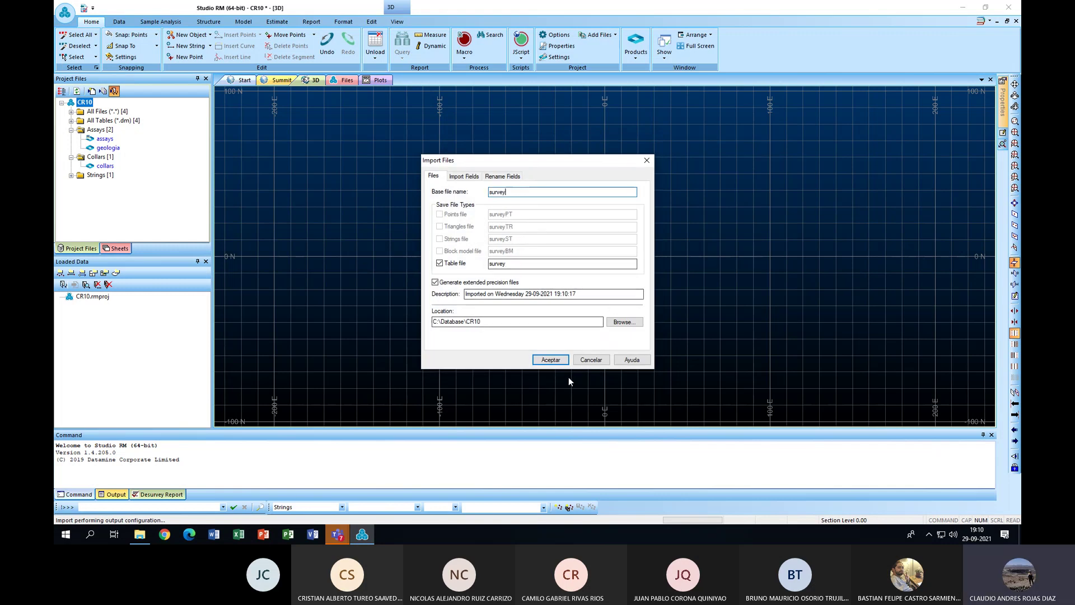
pyautogui.click(550, 360)
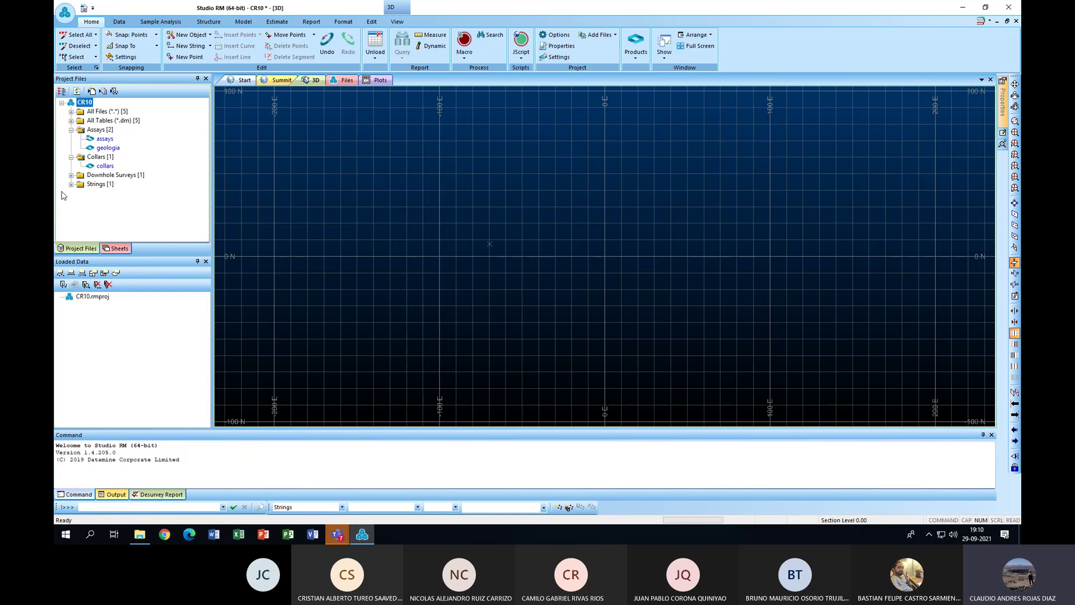
pyautogui.click(73, 178)
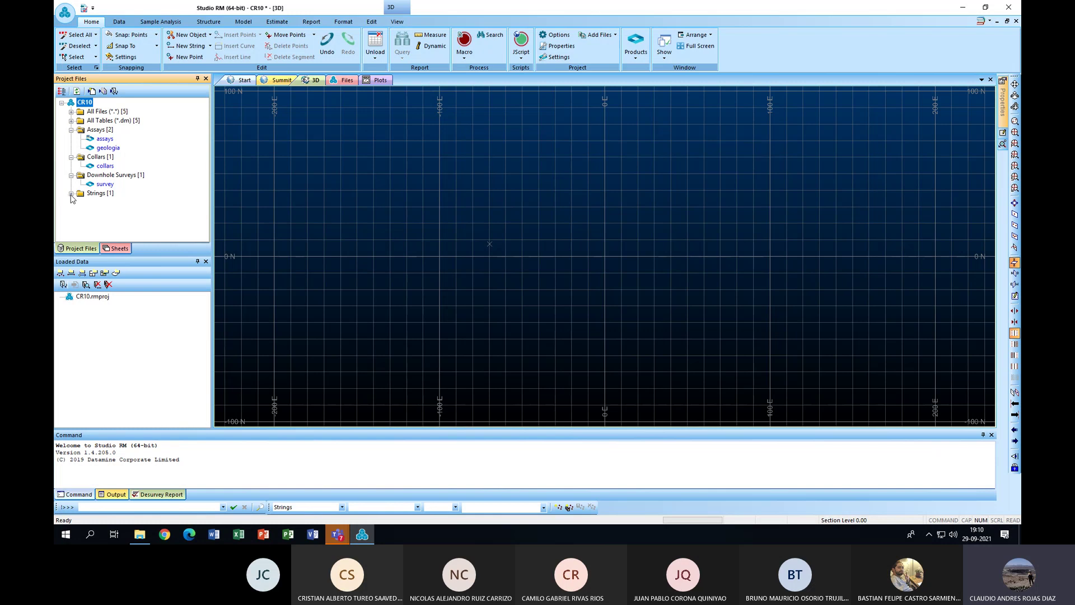
pyautogui.click(71, 194)
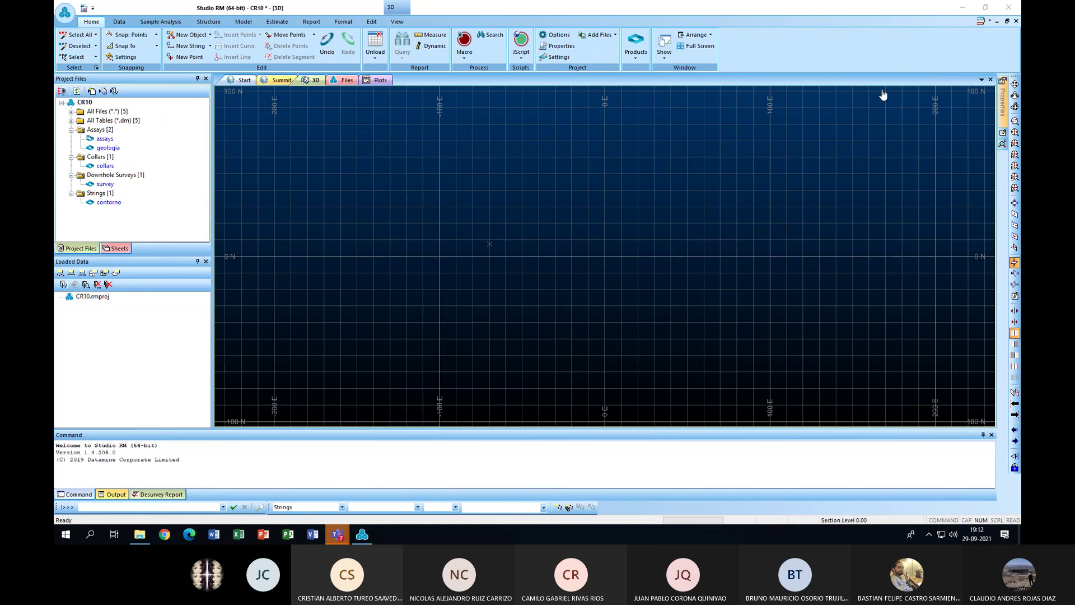
# Run the holes3d command and assign the collars table as its COLLAR input file
pyautogui.click(391, 248)
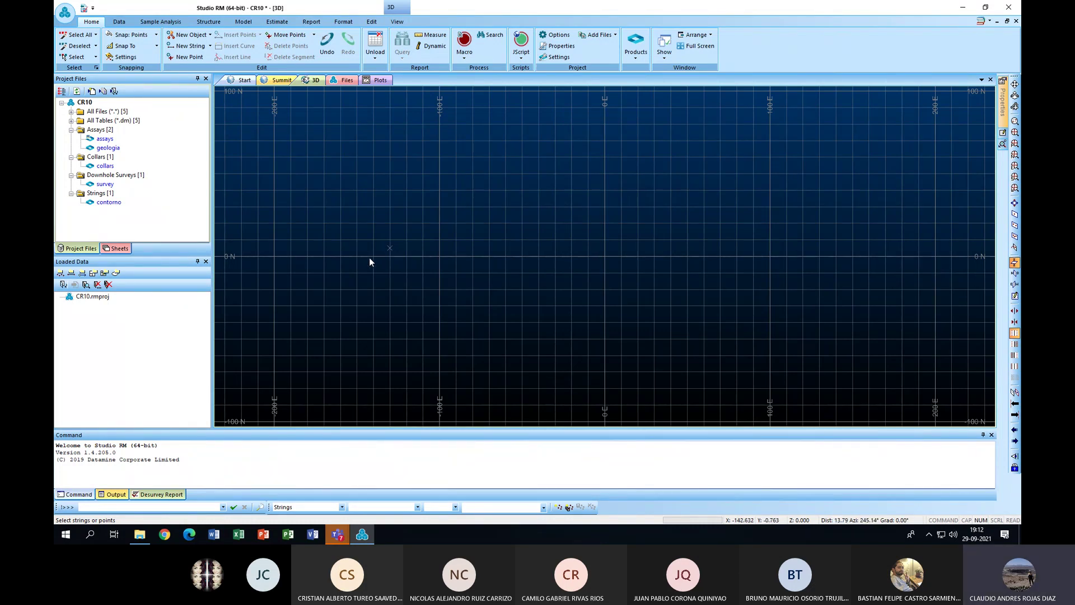
pyautogui.click(122, 507)
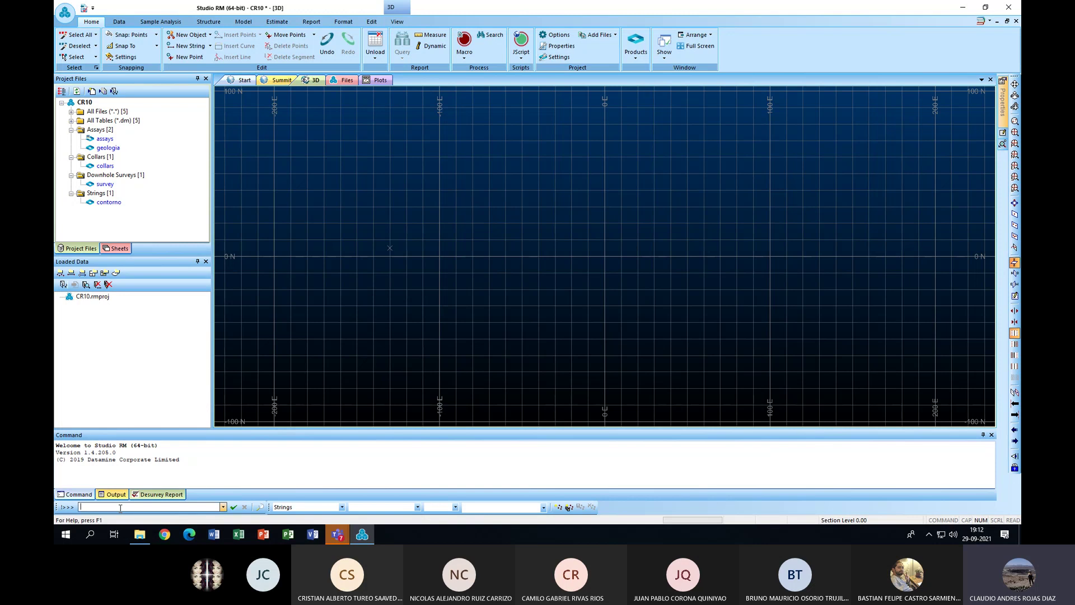
pyautogui.write('holes3d')
pyautogui.click(233, 507)
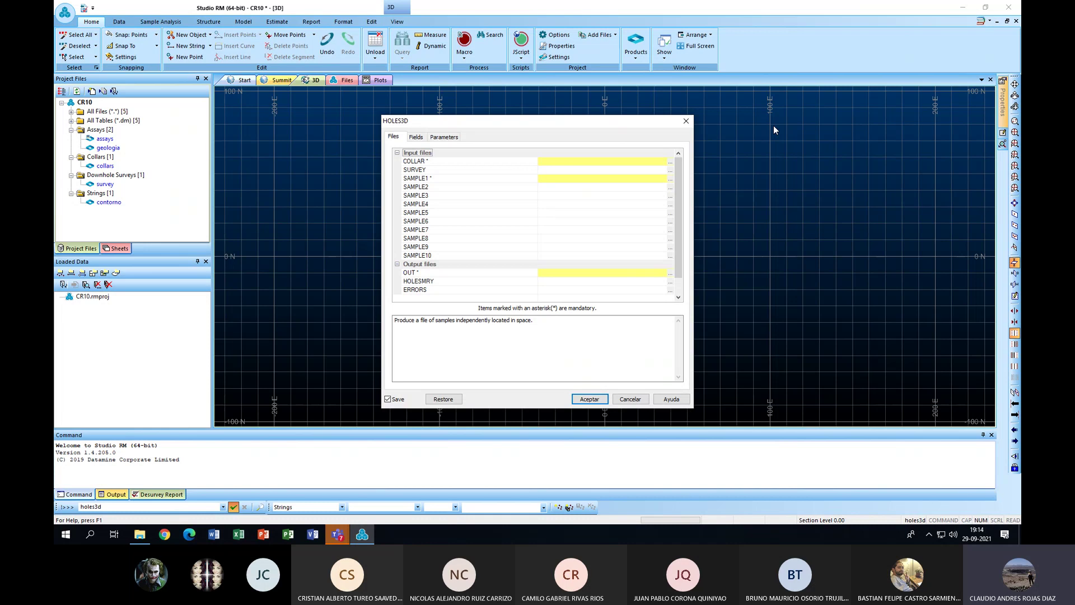
pyautogui.click(670, 162)
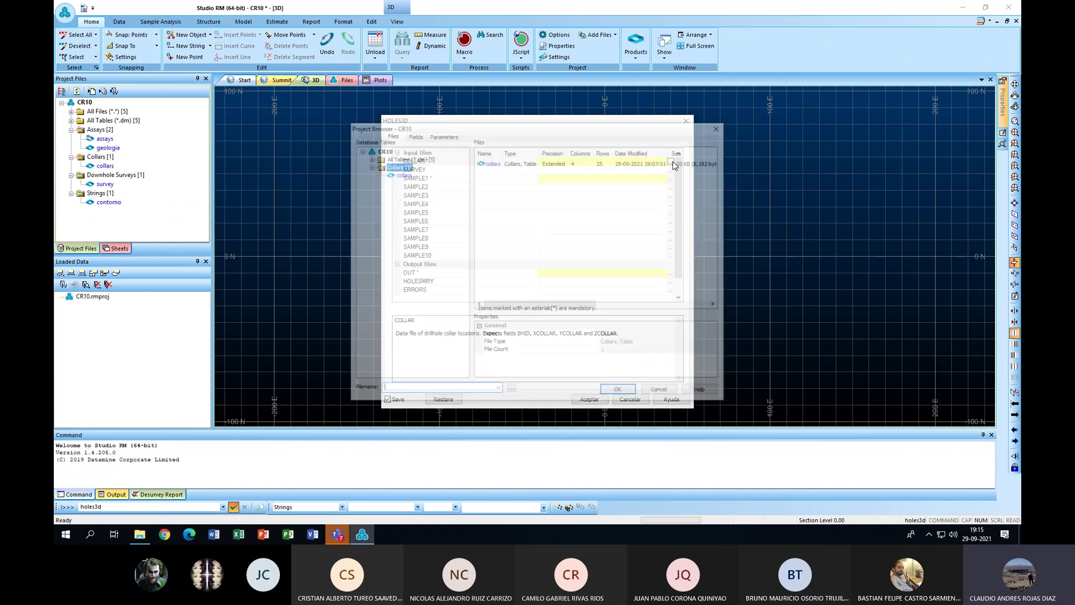
pyautogui.click(500, 163)
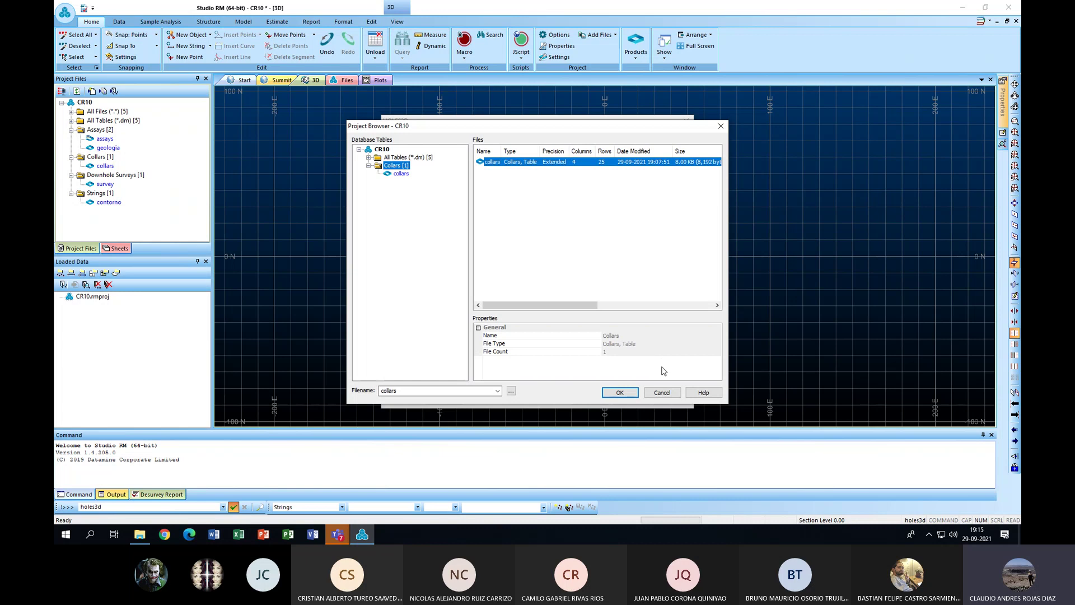
pyautogui.click(620, 393)
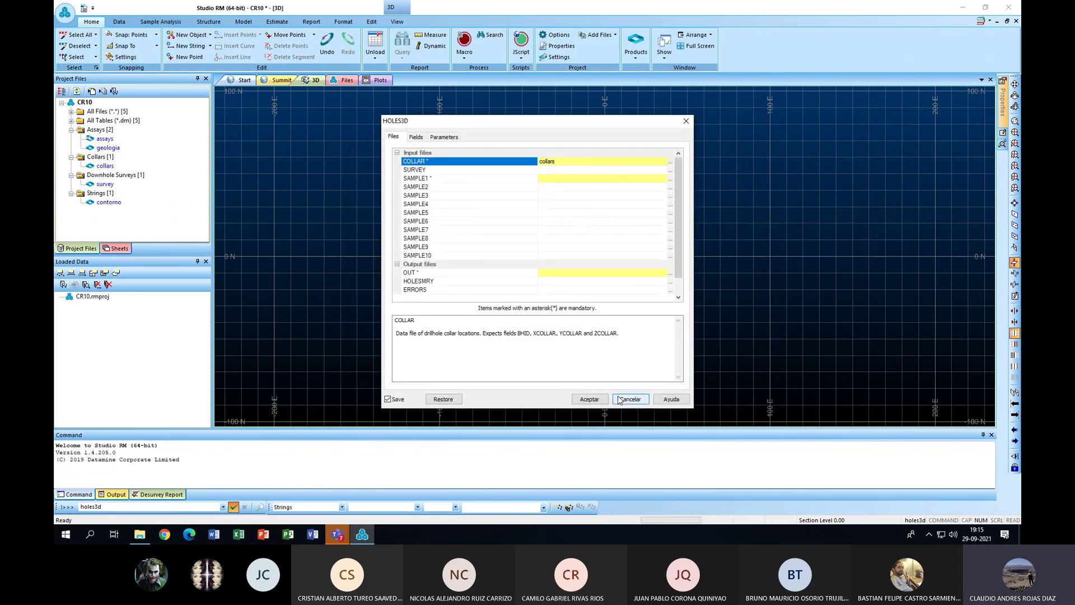
# Assign the survey table as the SURVEY input file of HOLES3D
pyautogui.click(438, 170)
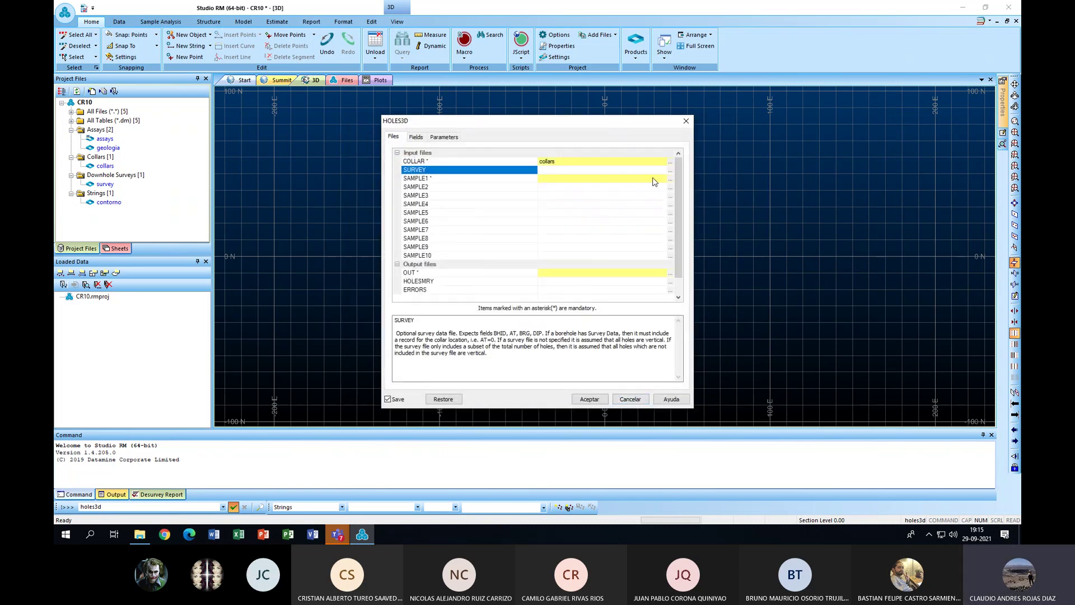
pyautogui.click(669, 170)
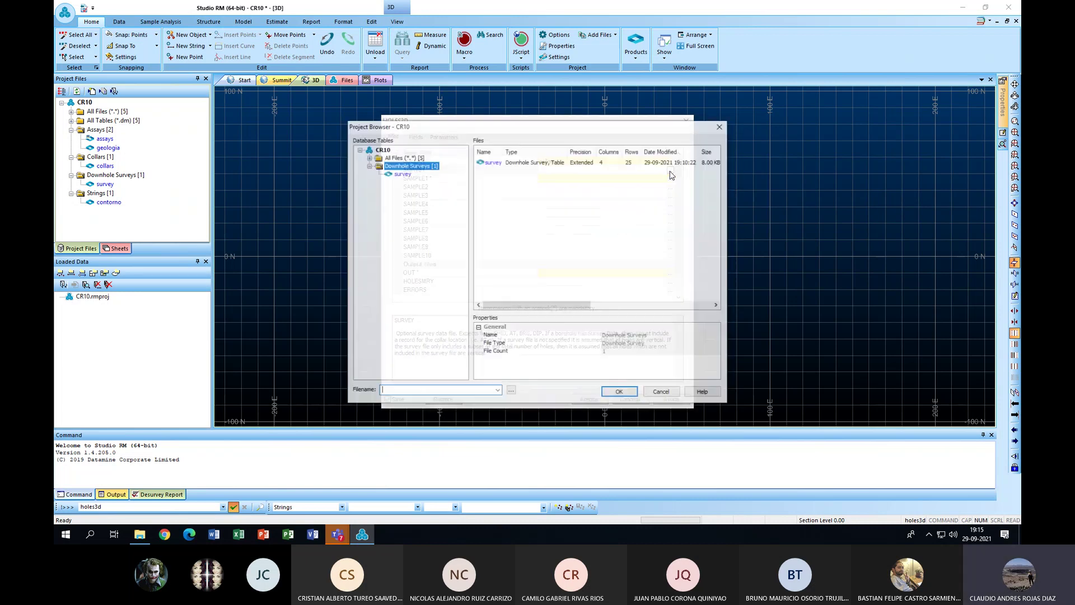
pyautogui.click(499, 163)
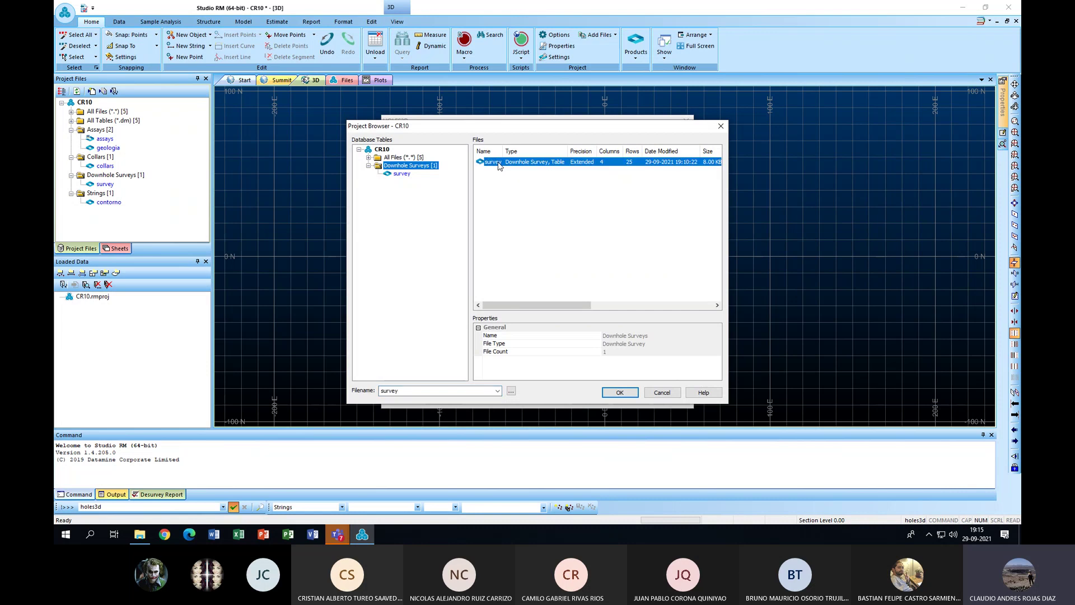
pyautogui.click(619, 392)
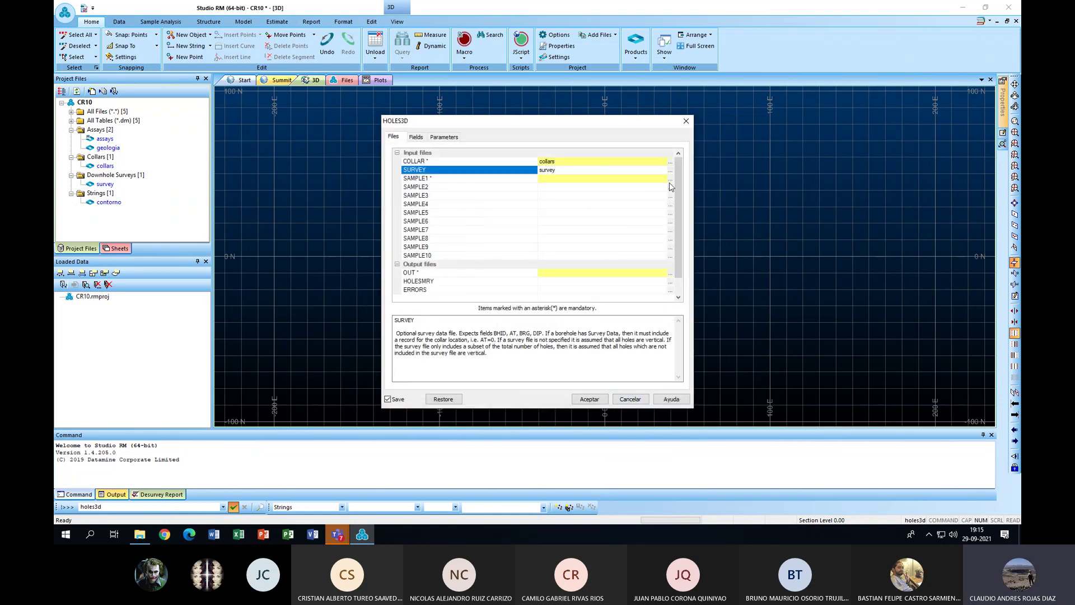
# Assign the assays table as the SAMPLE1 input file and the geologia table as SAMPLE2
pyautogui.click(670, 179)
pyautogui.click(499, 162)
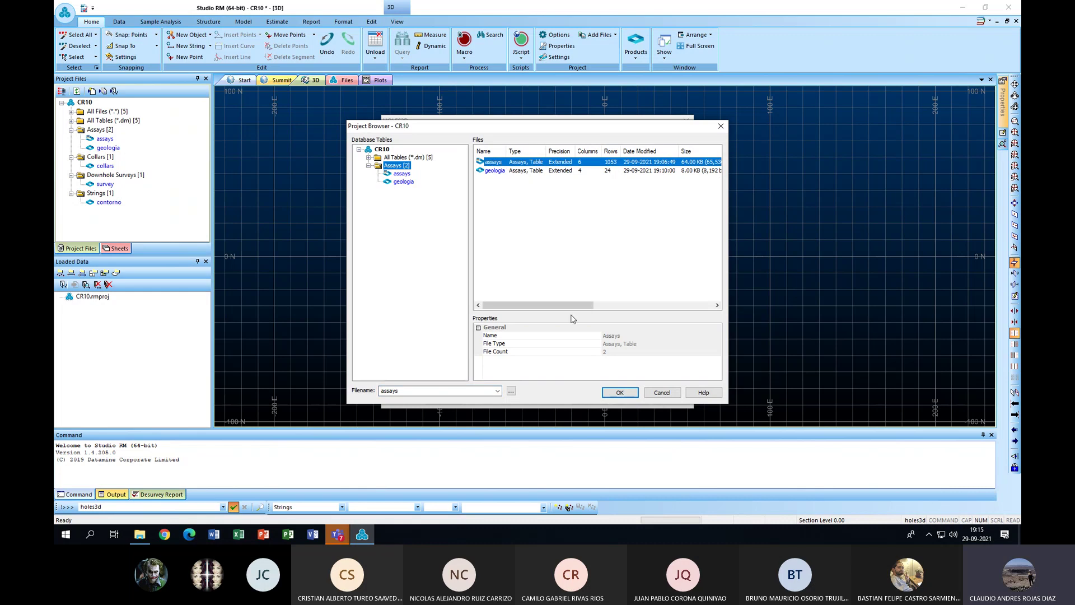
pyautogui.click(619, 392)
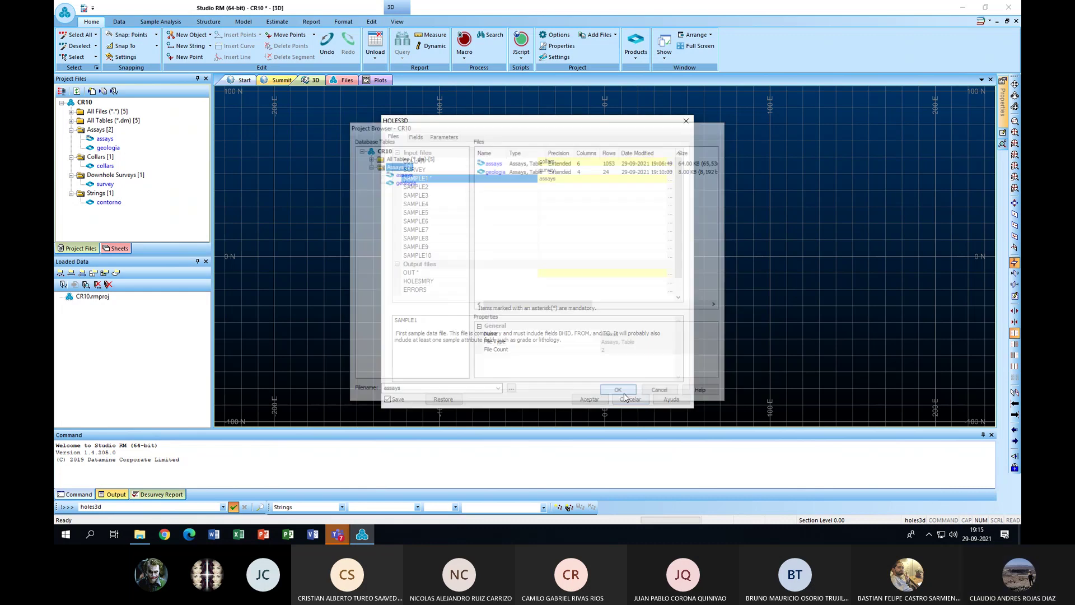
pyautogui.click(670, 187)
pyautogui.click(495, 171)
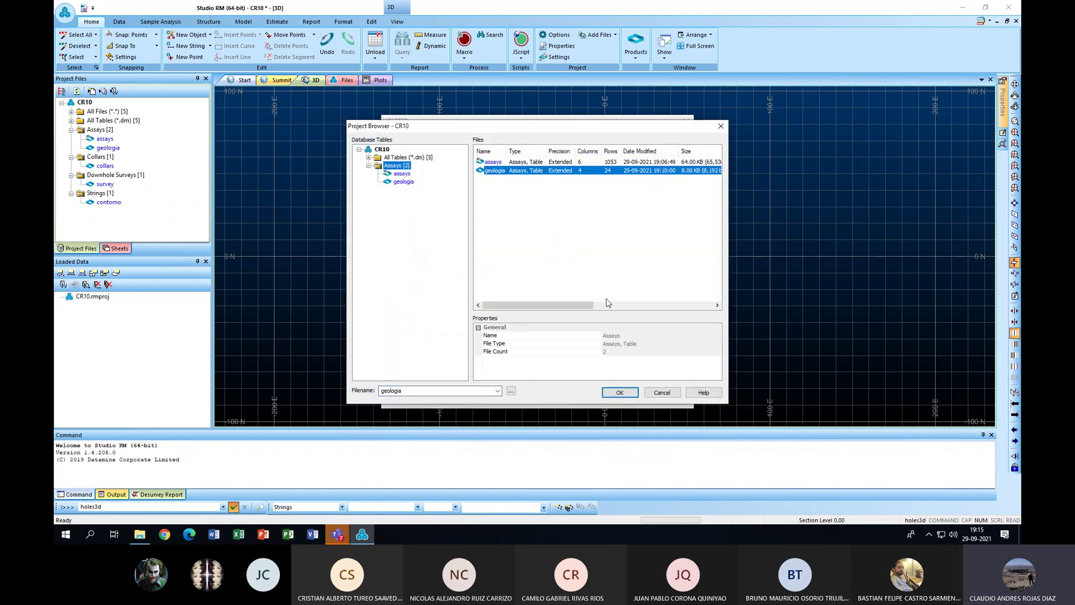
pyautogui.click(620, 391)
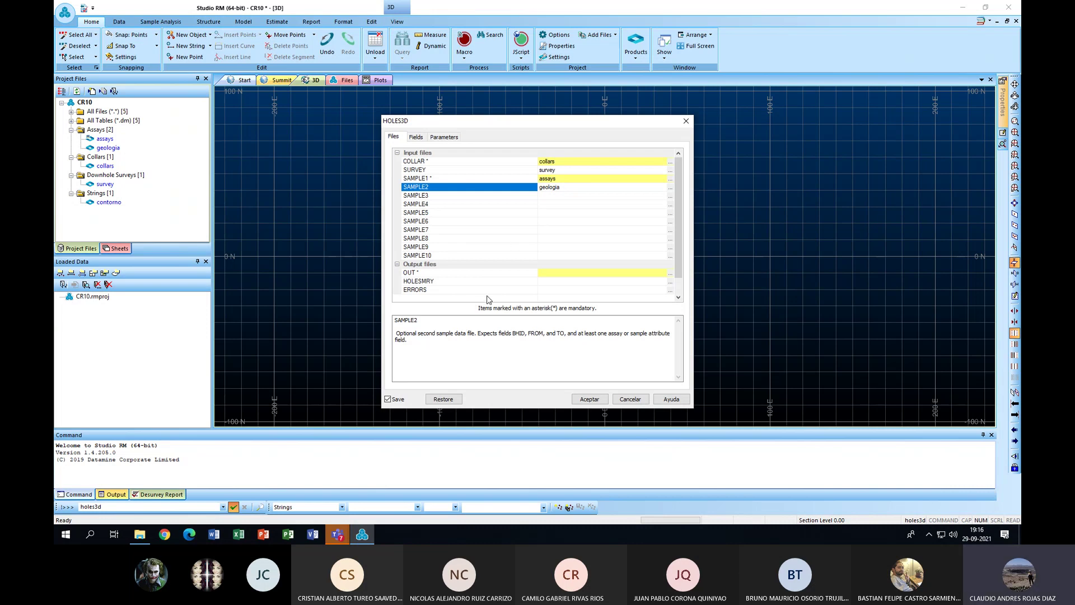
# Name the HOLES3D output file sondajes, review the field and parameter settings, and run the desurvey
pyautogui.click(553, 272)
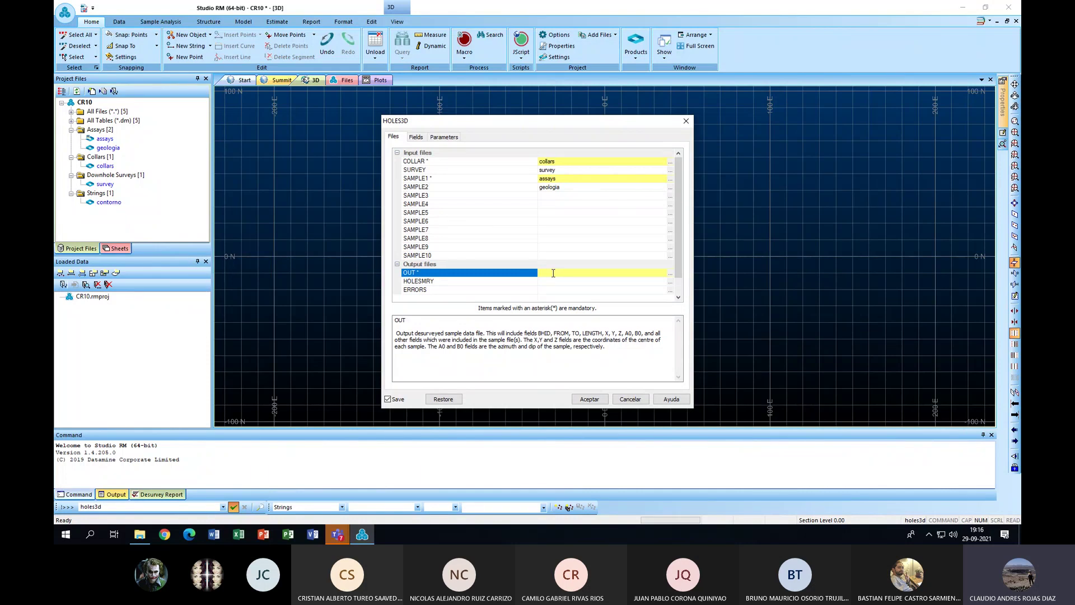
pyautogui.write('sondajes')
pyautogui.click(415, 137)
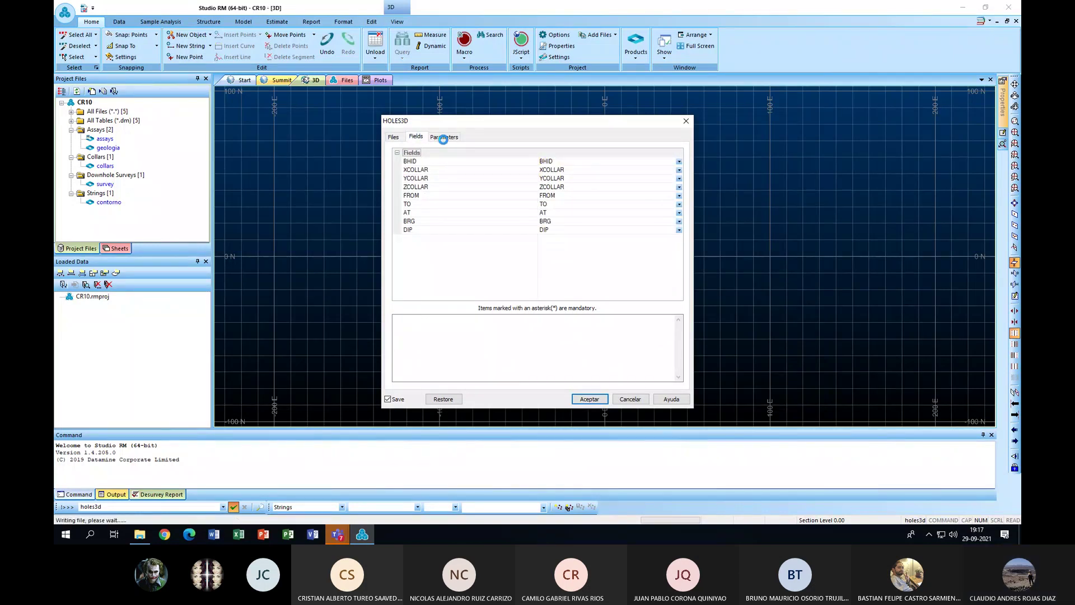
pyautogui.click(442, 138)
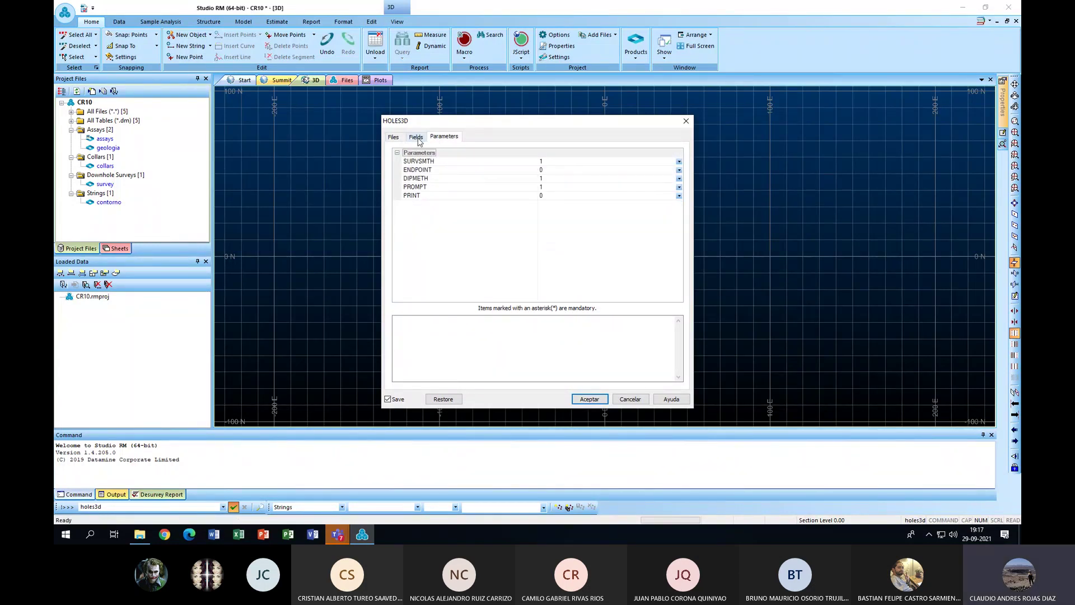
pyautogui.click(419, 140)
pyautogui.click(401, 140)
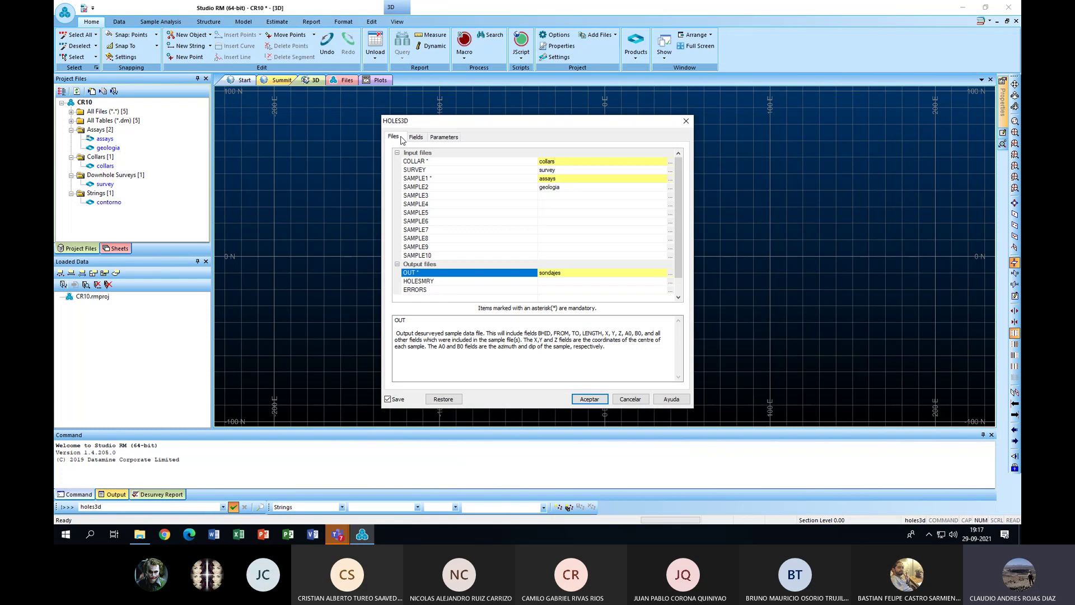
pyautogui.click(589, 398)
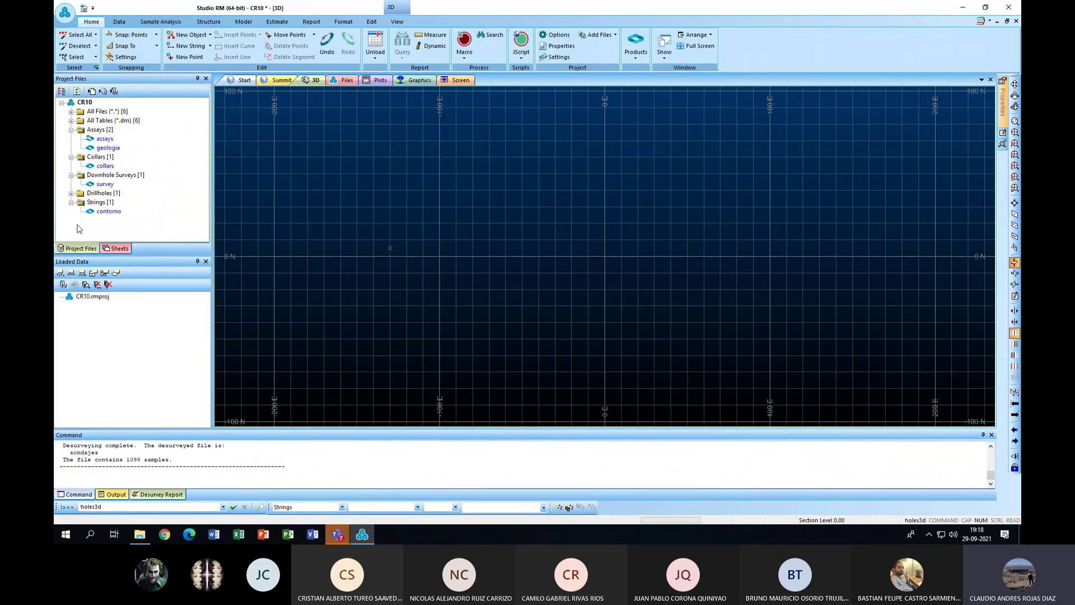
# Load the sondajes drillholes from the Drillholes folder into the 3D view to inspect them, and unload all data
pyautogui.click(72, 194)
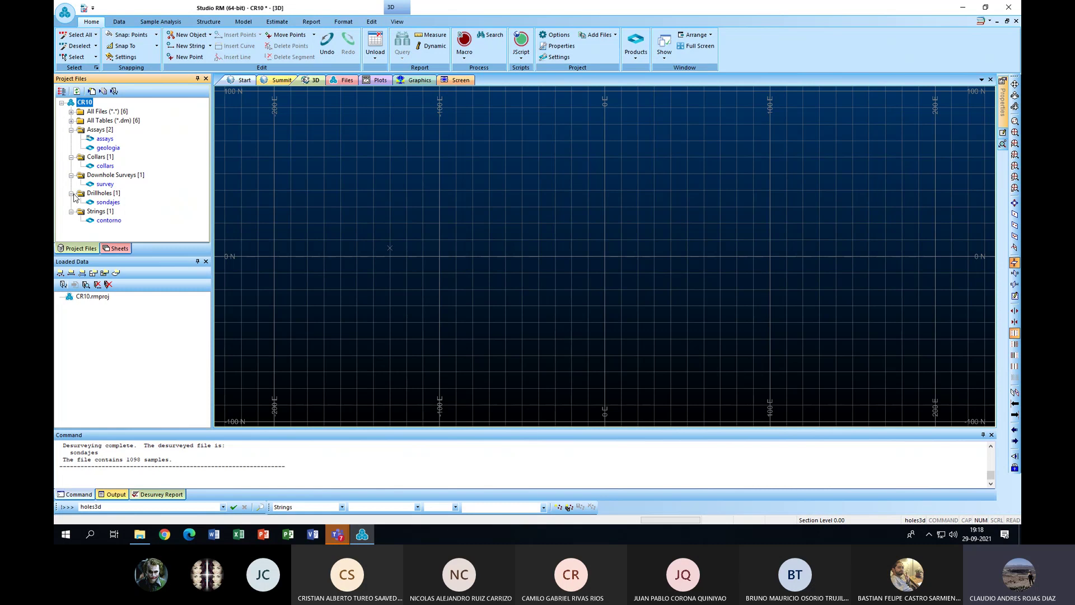
pyautogui.click(106, 203)
pyautogui.moveTo(105, 207); pyautogui.dragTo(542, 273)
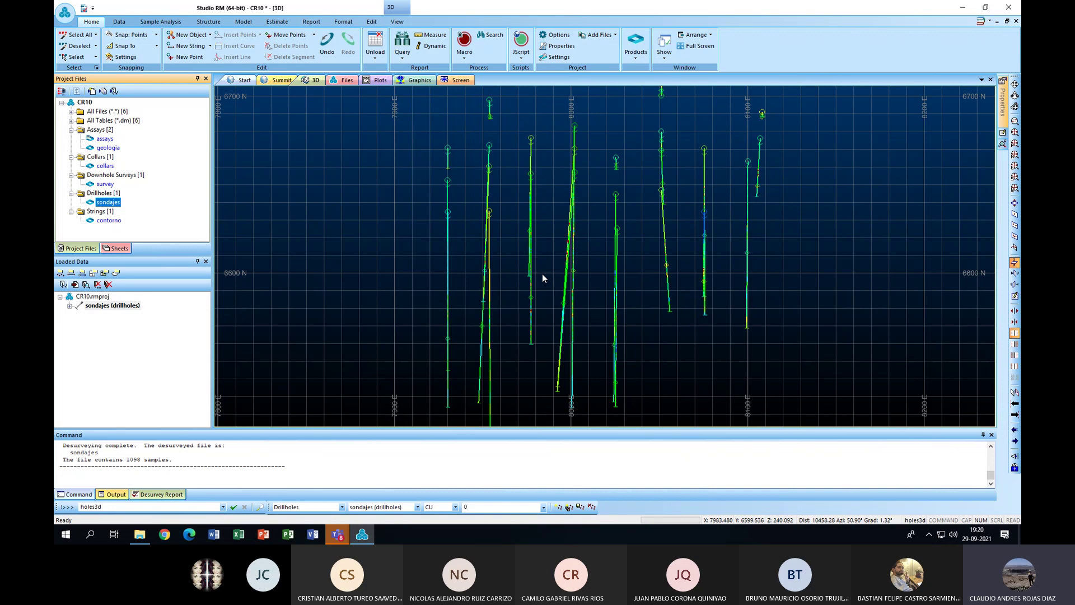
pyautogui.click(108, 285)
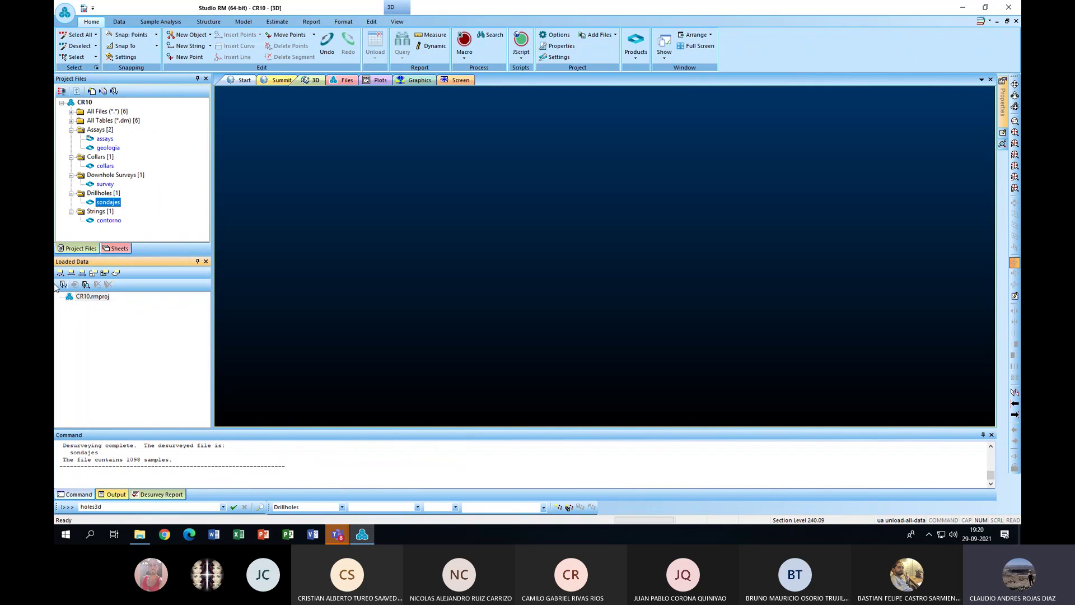
# Run the compbe command and assign the sondajes drillholes as its IN file
pyautogui.click(120, 507)
pyautogui.hotkey('ctrl', 'a')
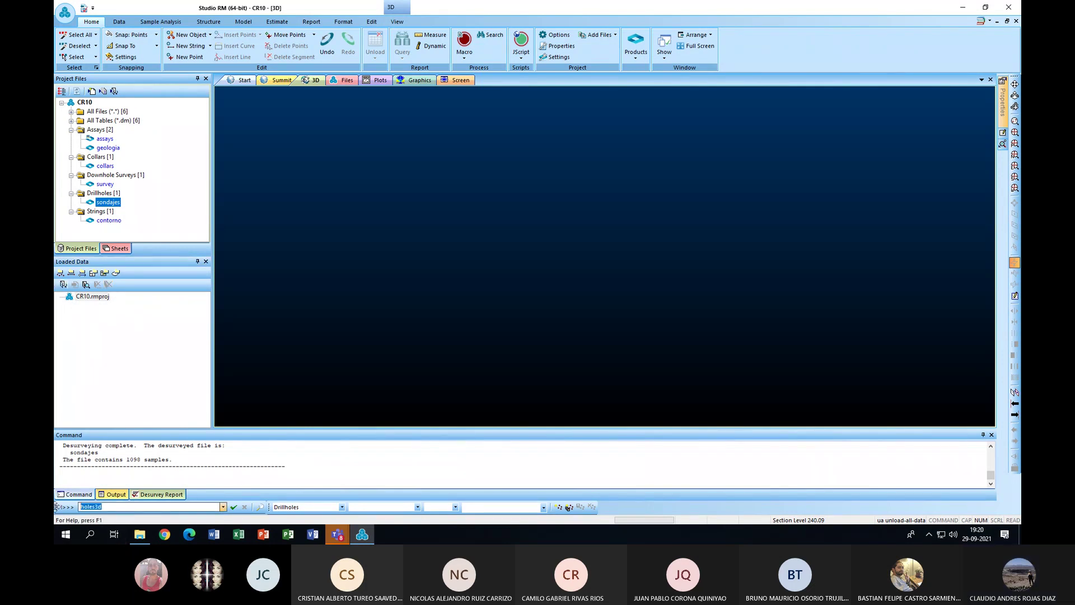
pyautogui.write('comp')
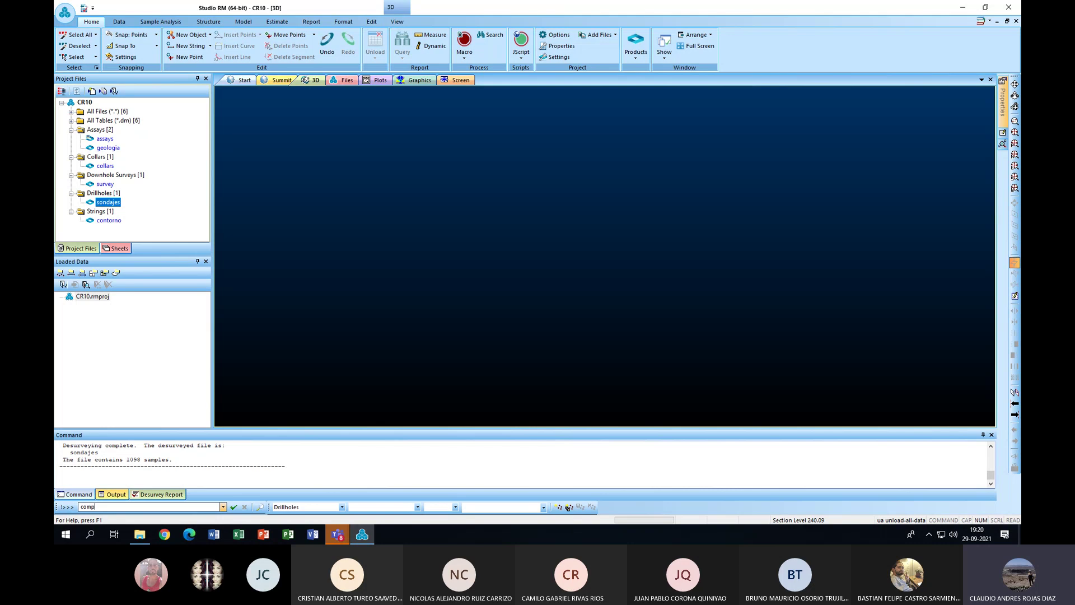
pyautogui.write('be')
pyautogui.press('Return')
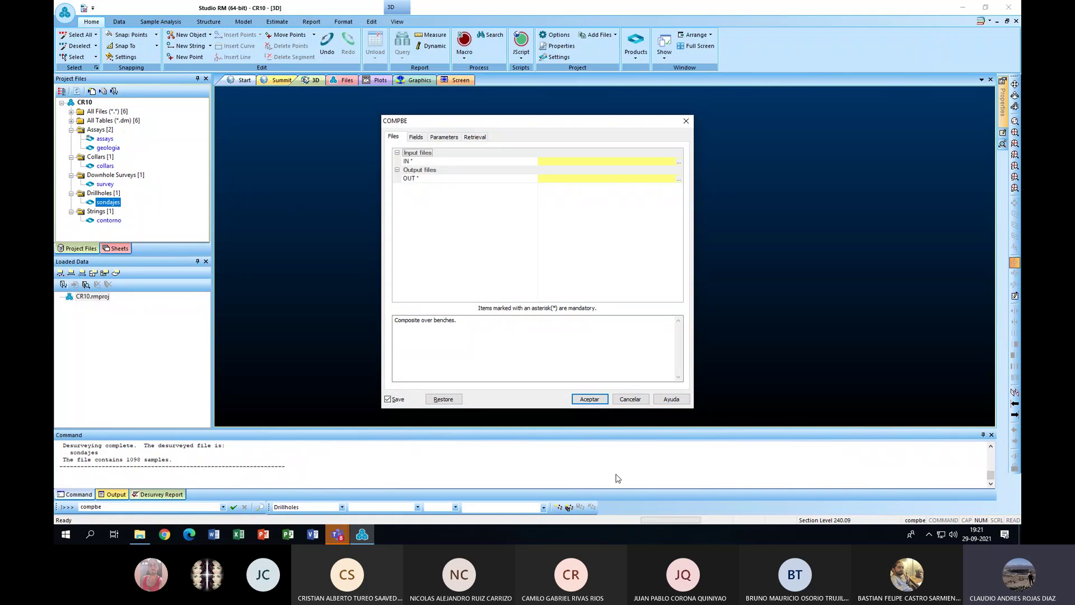
pyautogui.click(679, 162)
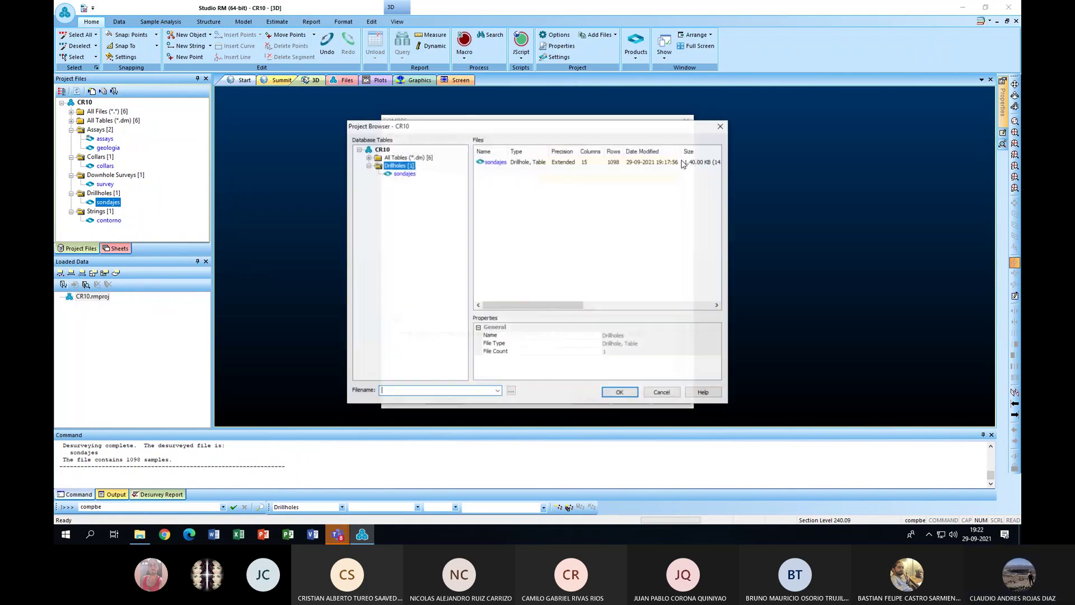
pyautogui.click(496, 164)
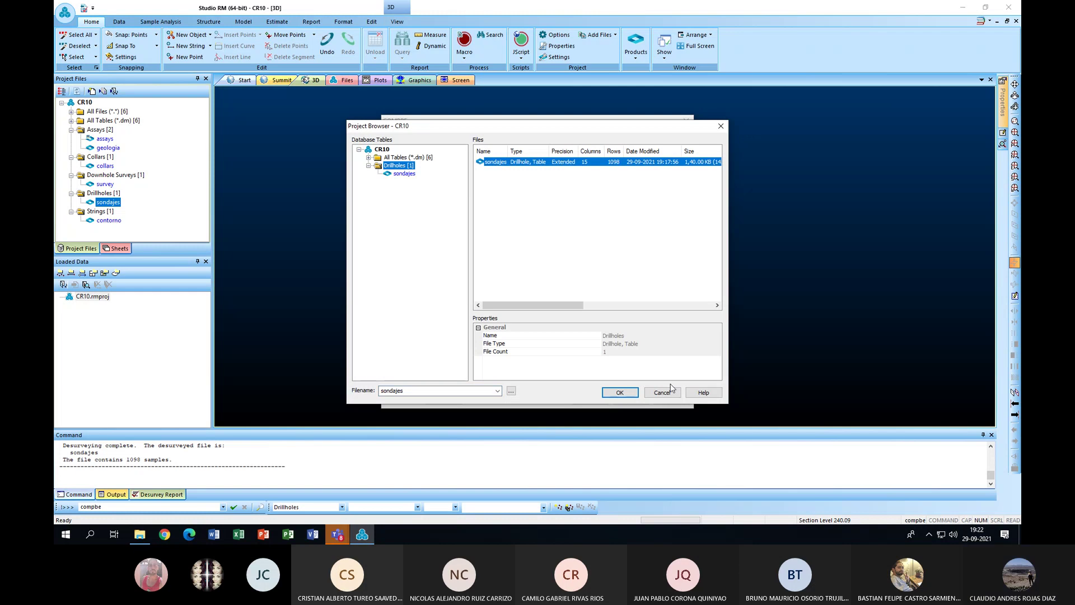
pyautogui.click(622, 393)
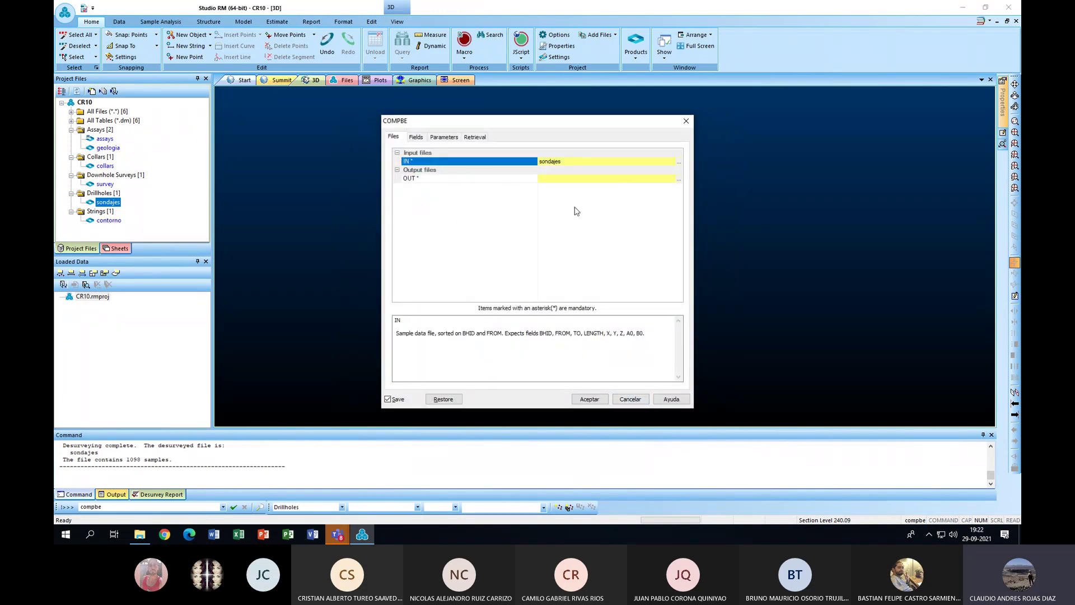
# Name the COMPBE output file sondajescompositados
pyautogui.click(562, 179)
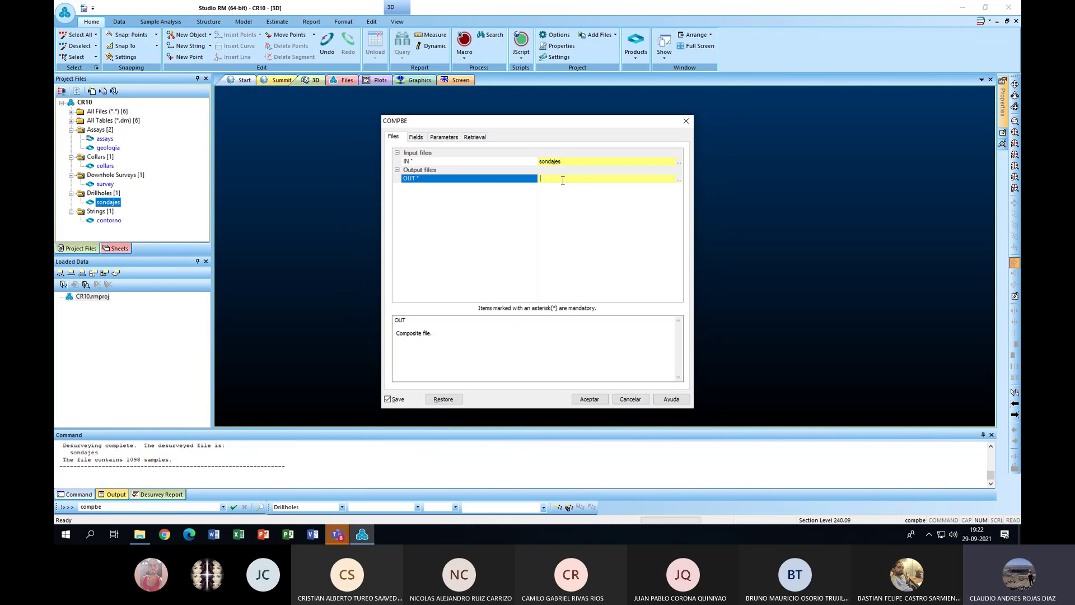
pyautogui.click(679, 179)
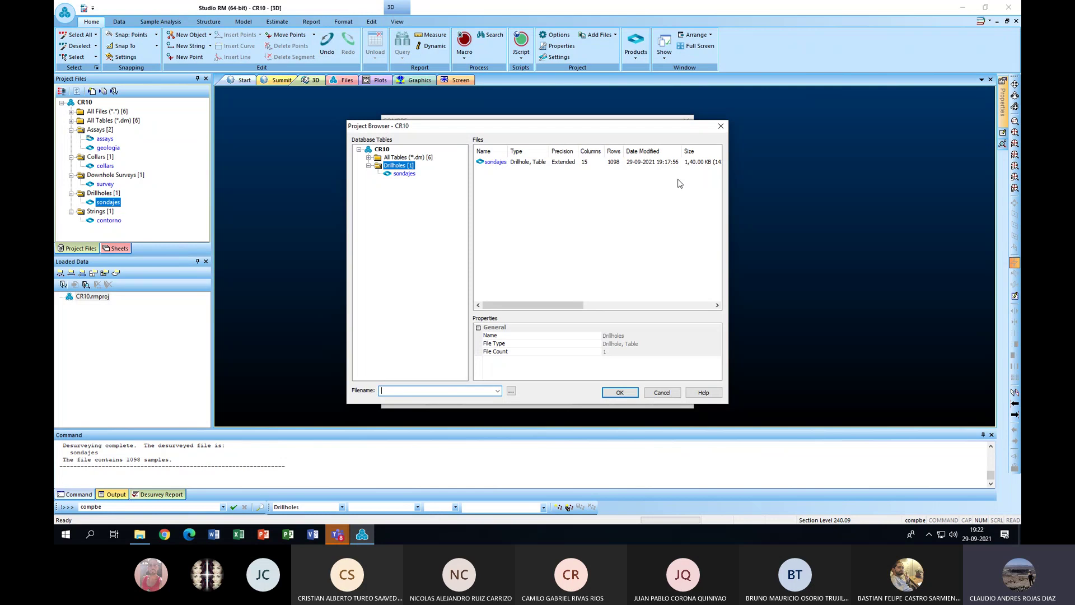
pyautogui.click(721, 126)
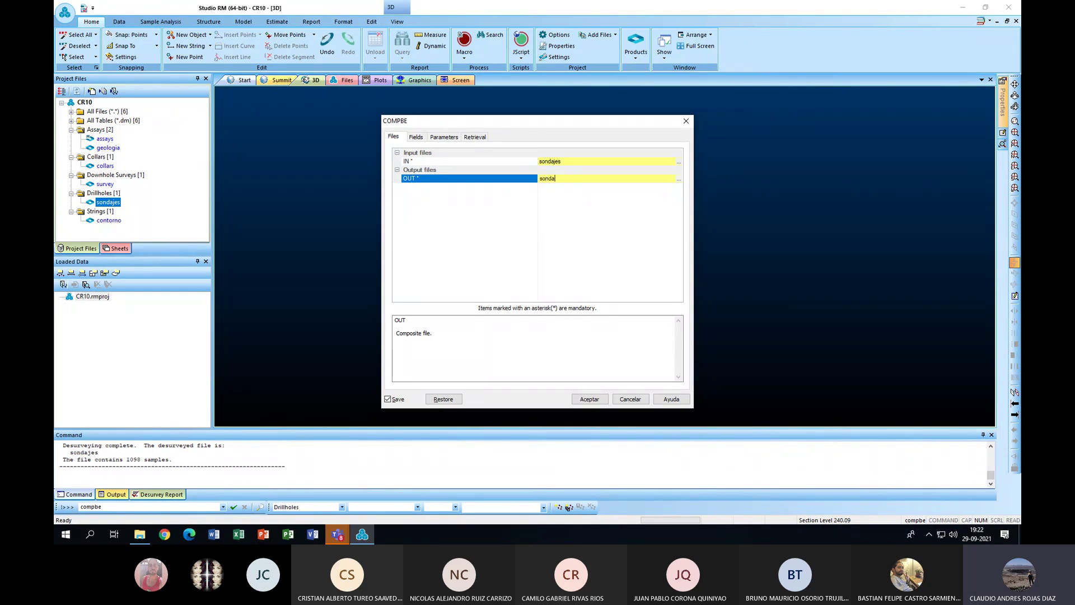
pyautogui.write('jescompositados')
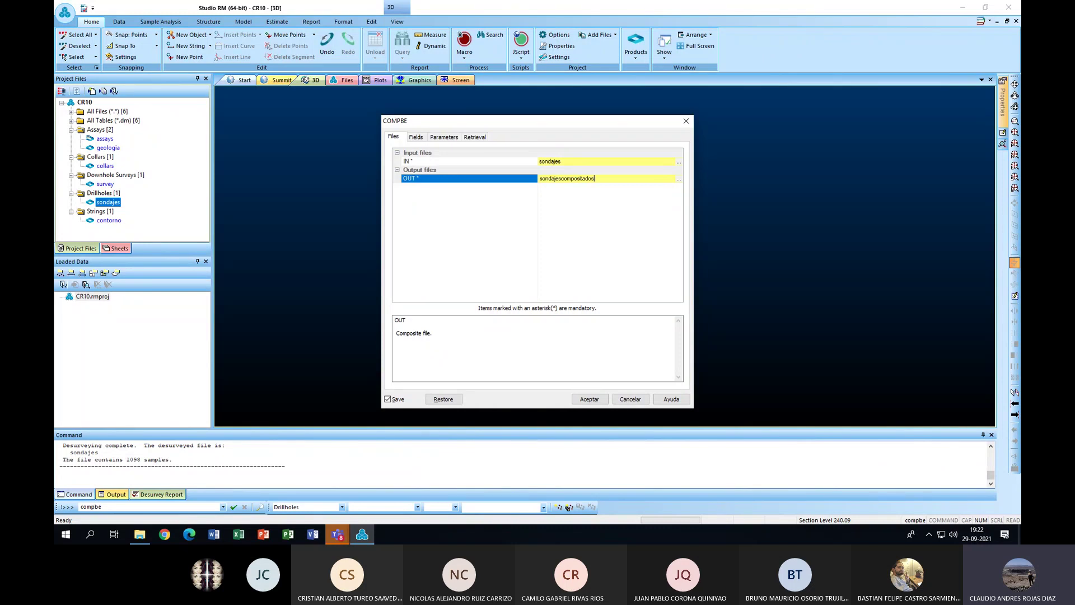
# Set the ZONE field of the COMPBE process to ROCK
pyautogui.click(417, 137)
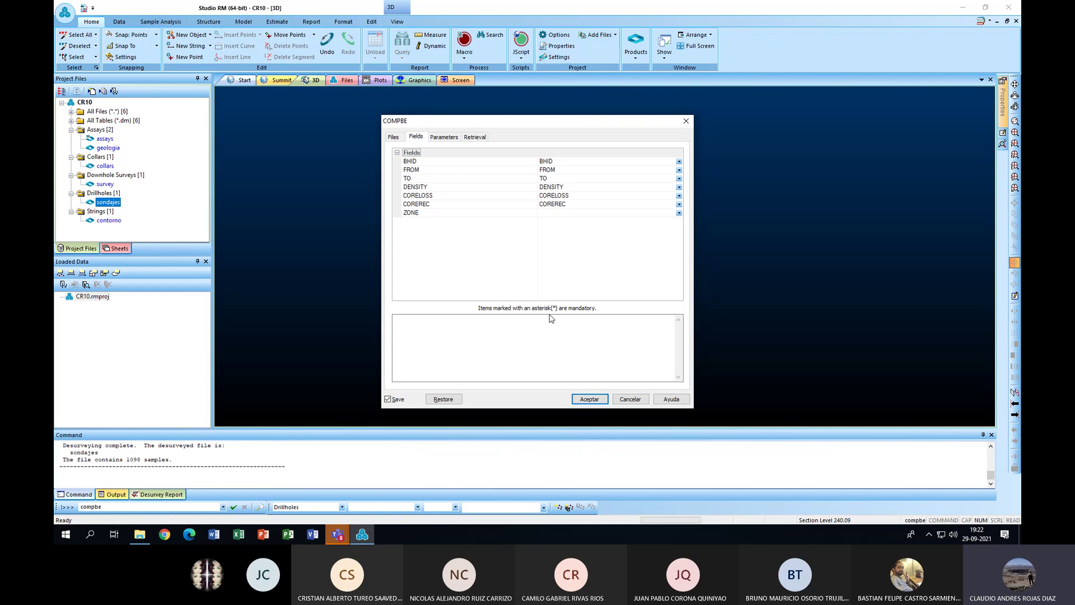
pyautogui.click(679, 213)
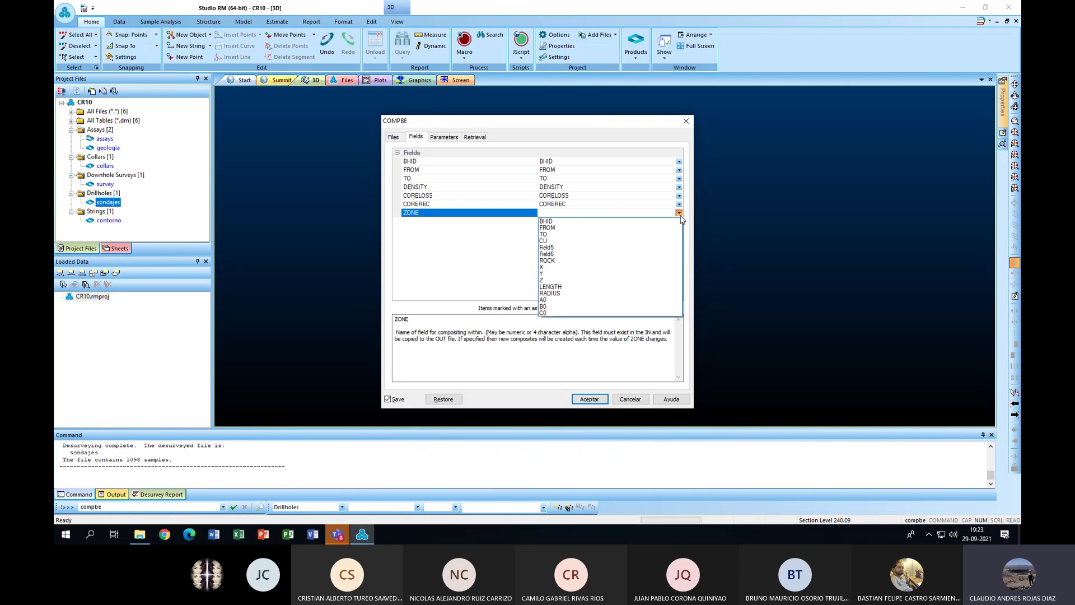
pyautogui.click(653, 261)
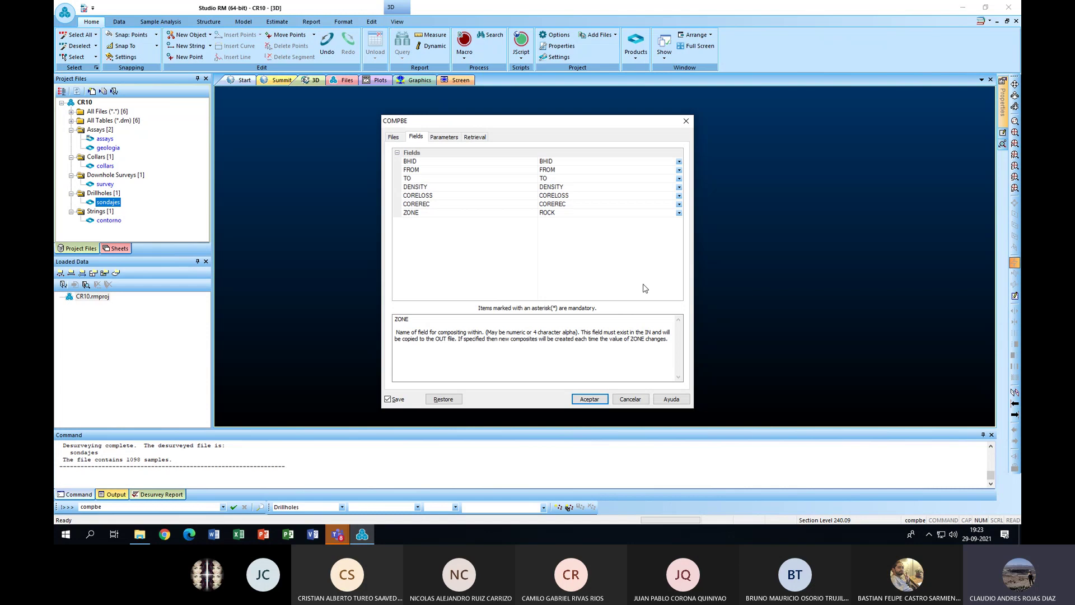
# Set the compositing INTERVAL to 5 and MINCOMP to 0.001, check the file settings, and run the bench compositing
pyautogui.click(444, 137)
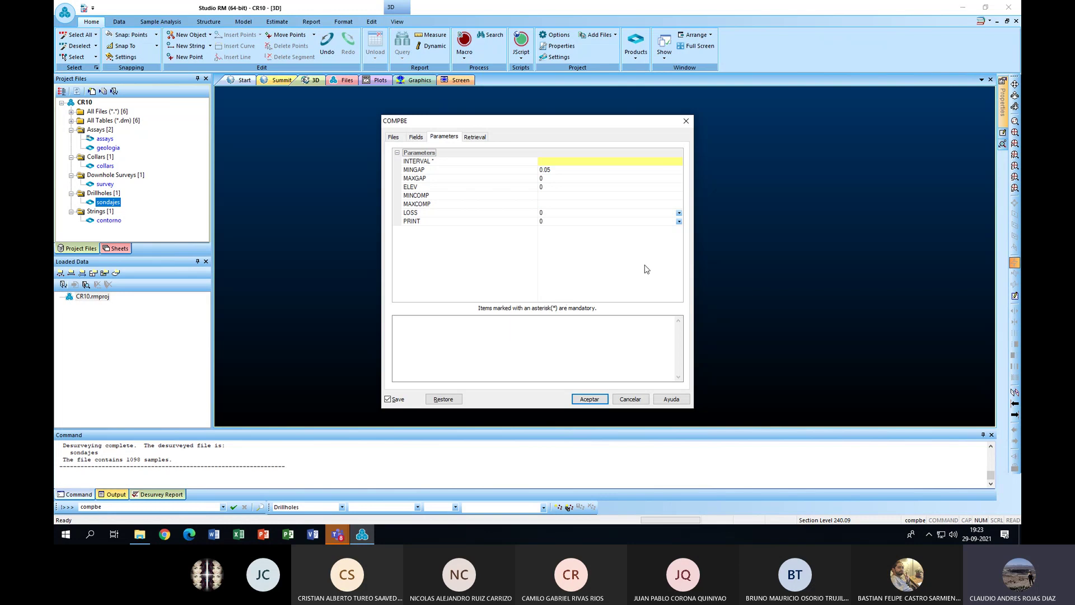
pyautogui.click(568, 161)
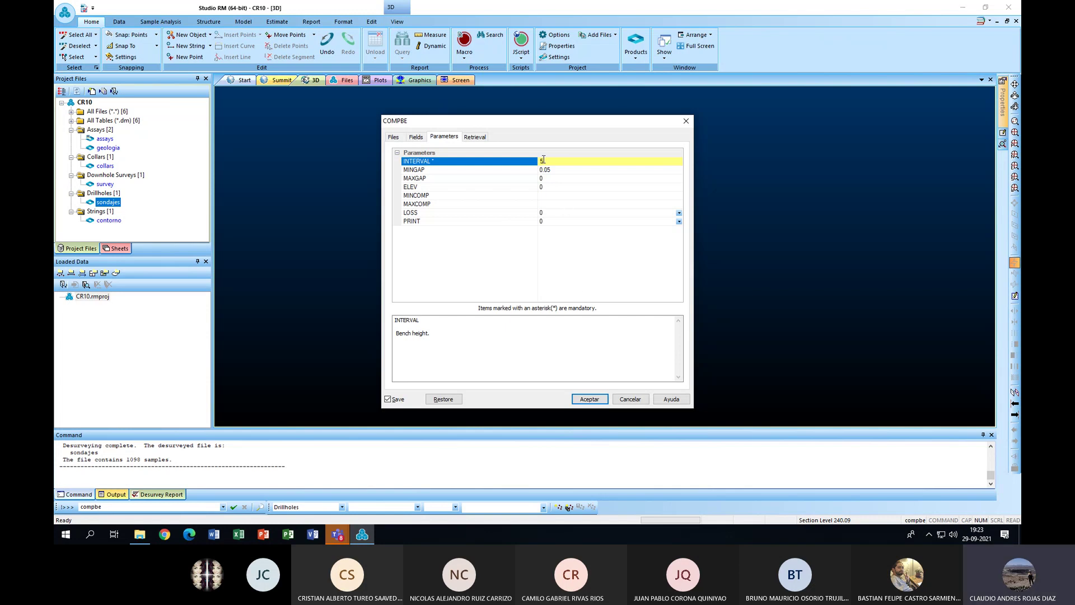
pyautogui.click(435, 197)
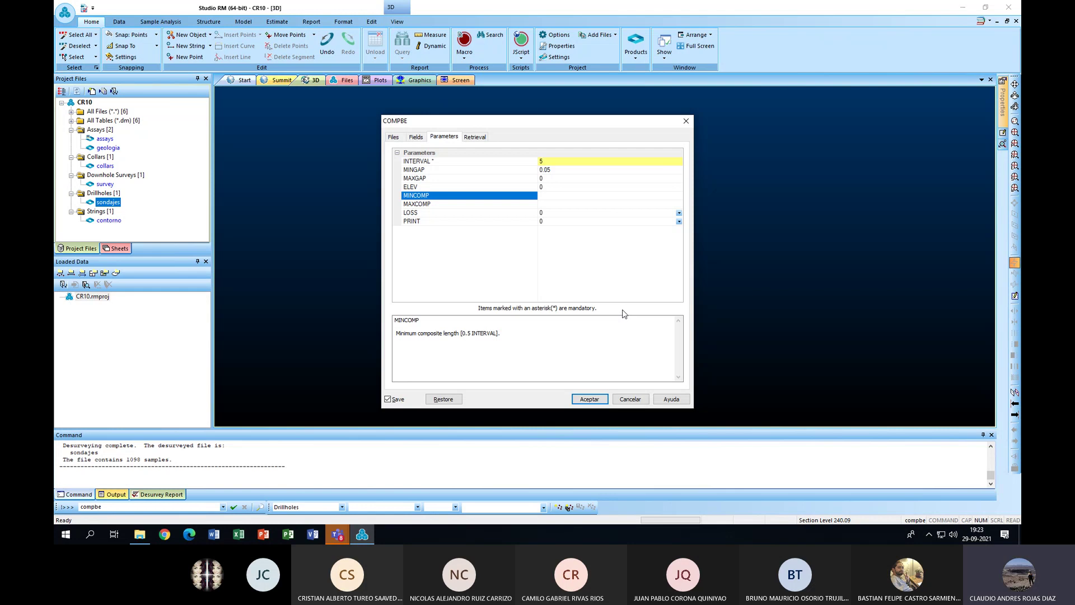
pyautogui.write('0.001')
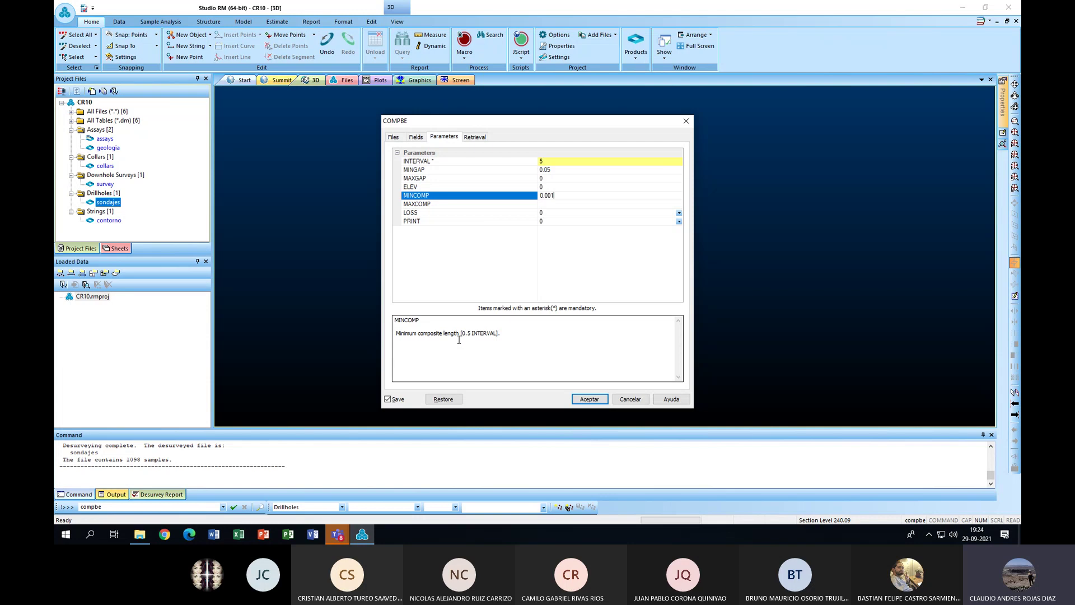
pyautogui.click(416, 137)
pyautogui.click(399, 140)
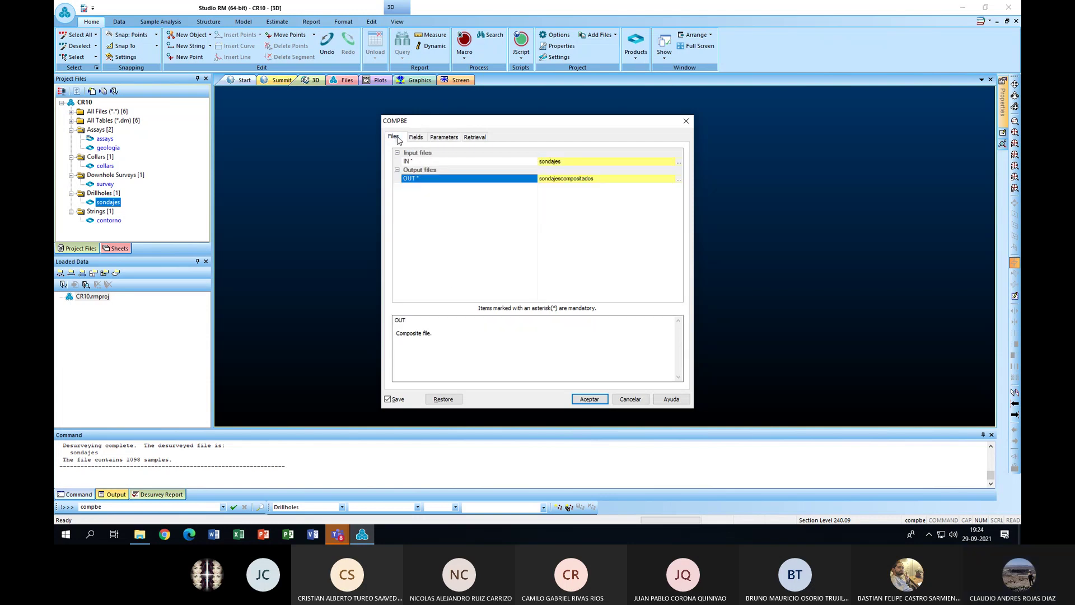
pyautogui.click(600, 403)
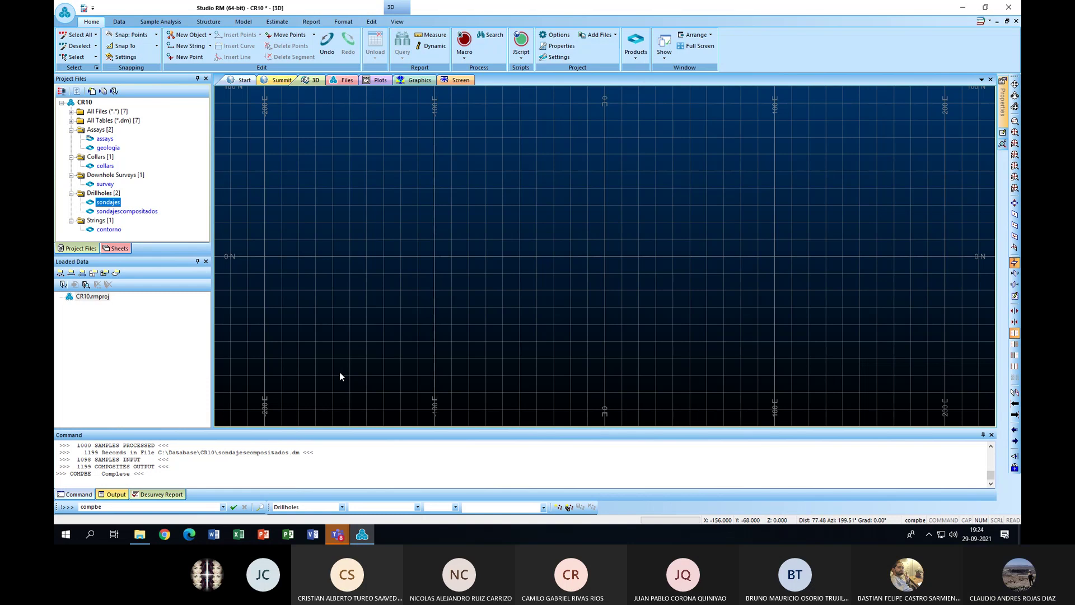
# Load the sondajescompositados drillholes into the 3D view
pyautogui.click(100, 194)
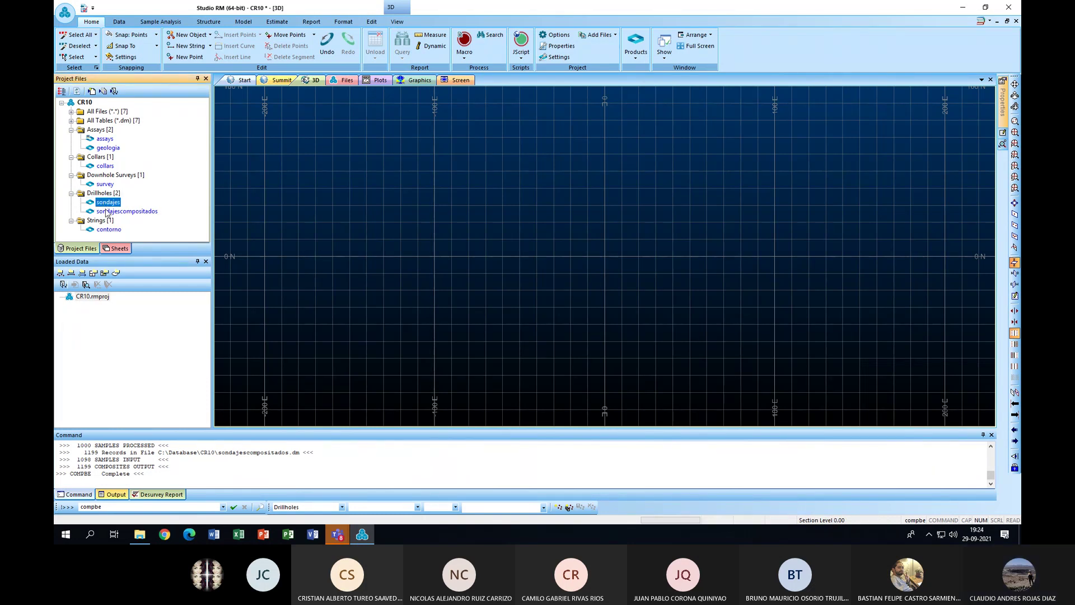
pyautogui.click(107, 211)
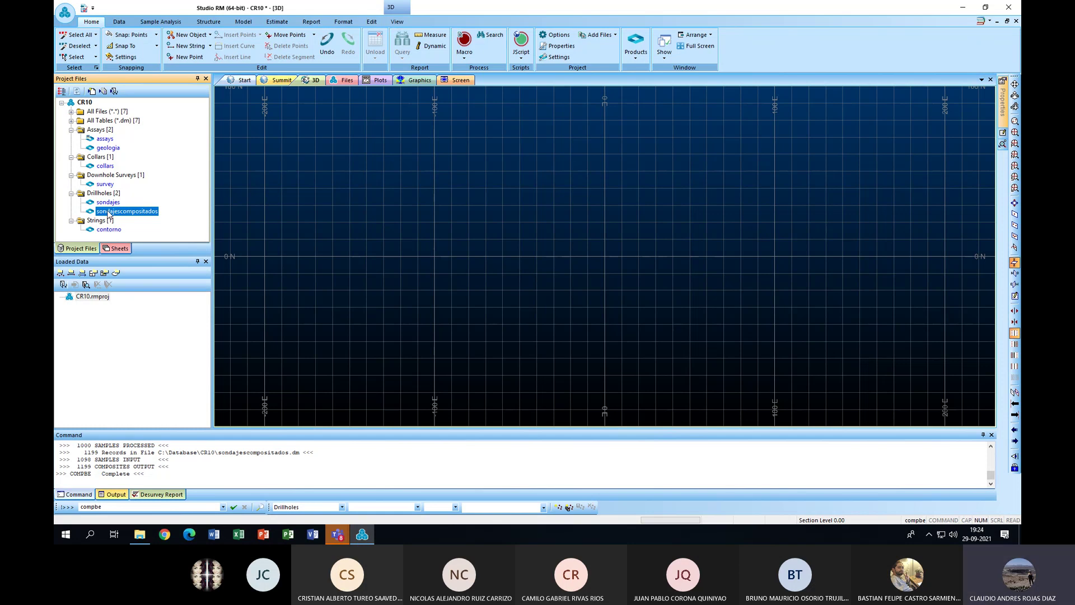
pyautogui.moveTo(108, 213); pyautogui.dragTo(492, 267)
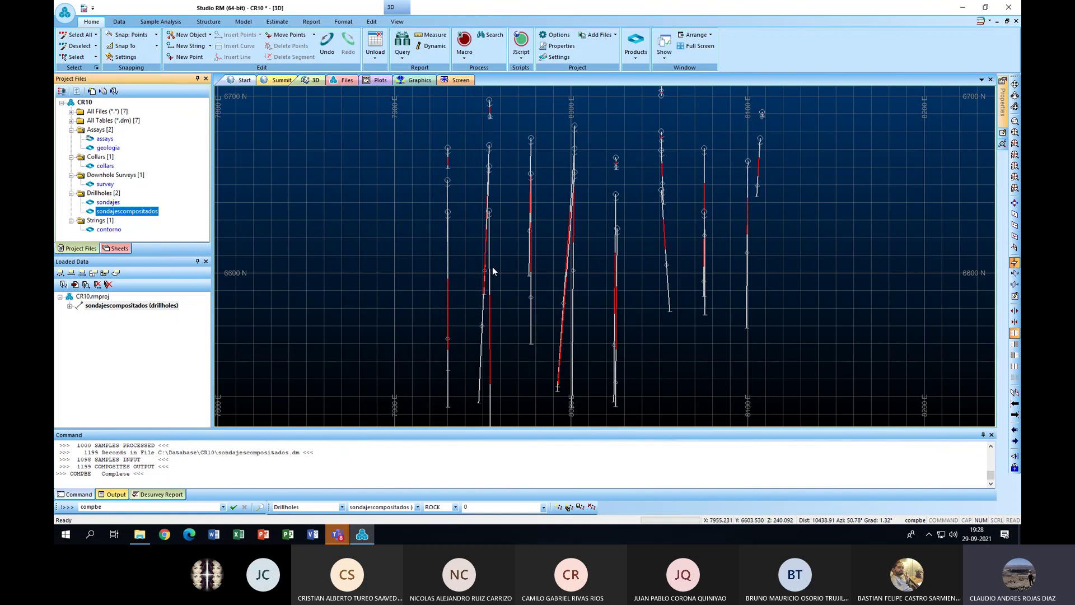
pyautogui.hotkey('ctrl', 's')
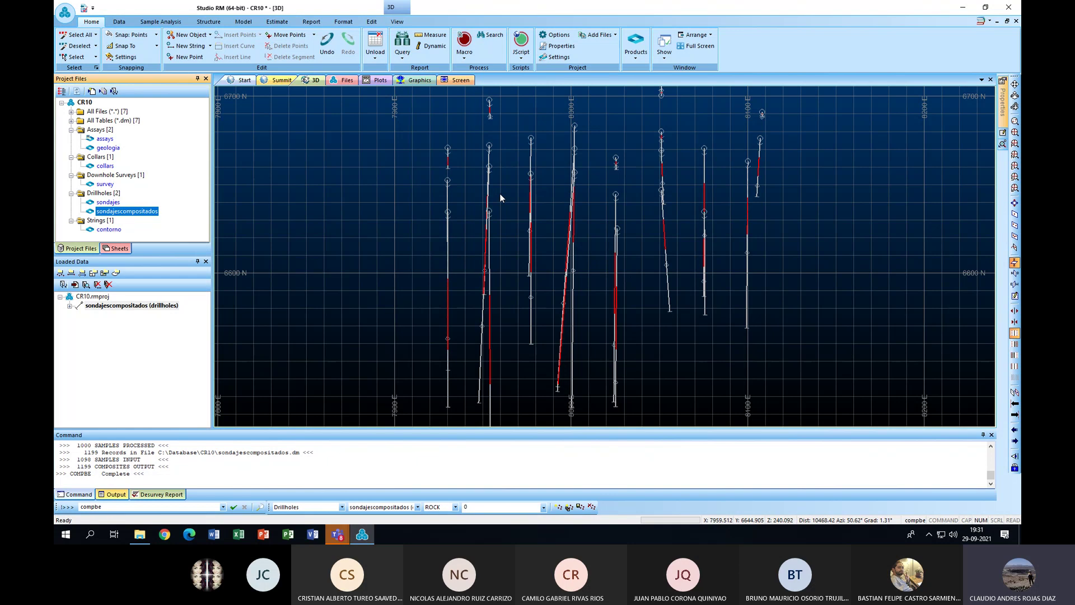
# Define a North-South section through the collar of the northernmost drillhole in the westernmost line
pyautogui.click(1015, 215)
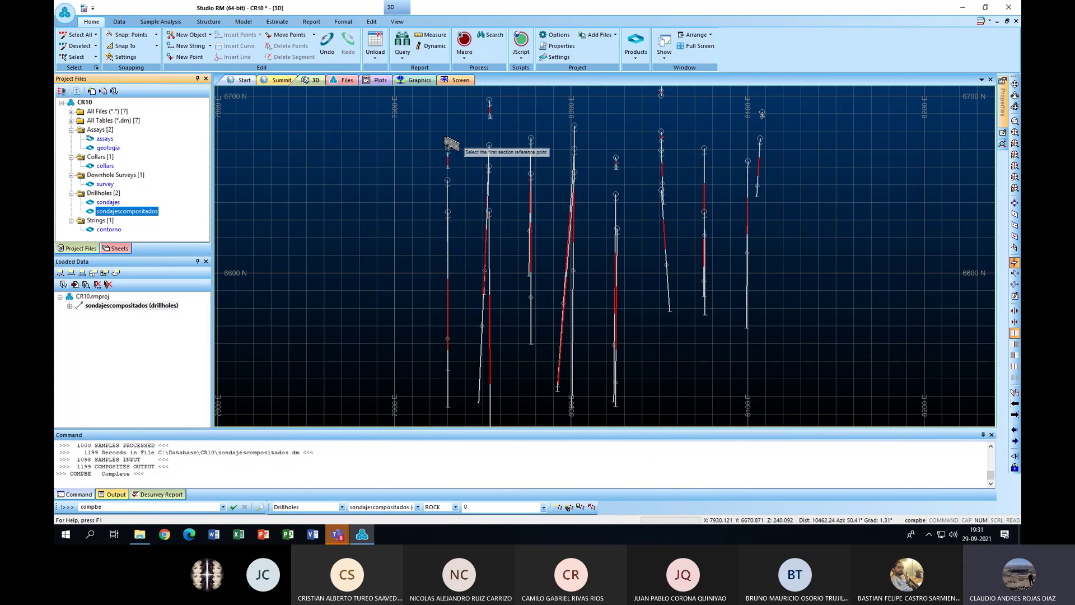
pyautogui.click(447, 143)
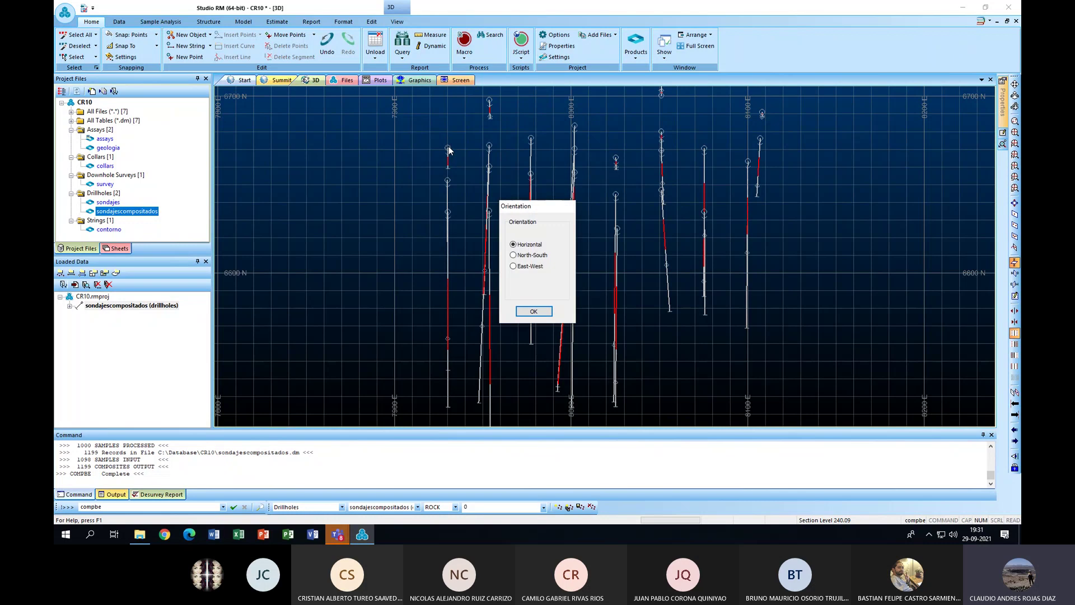
pyautogui.click(527, 257)
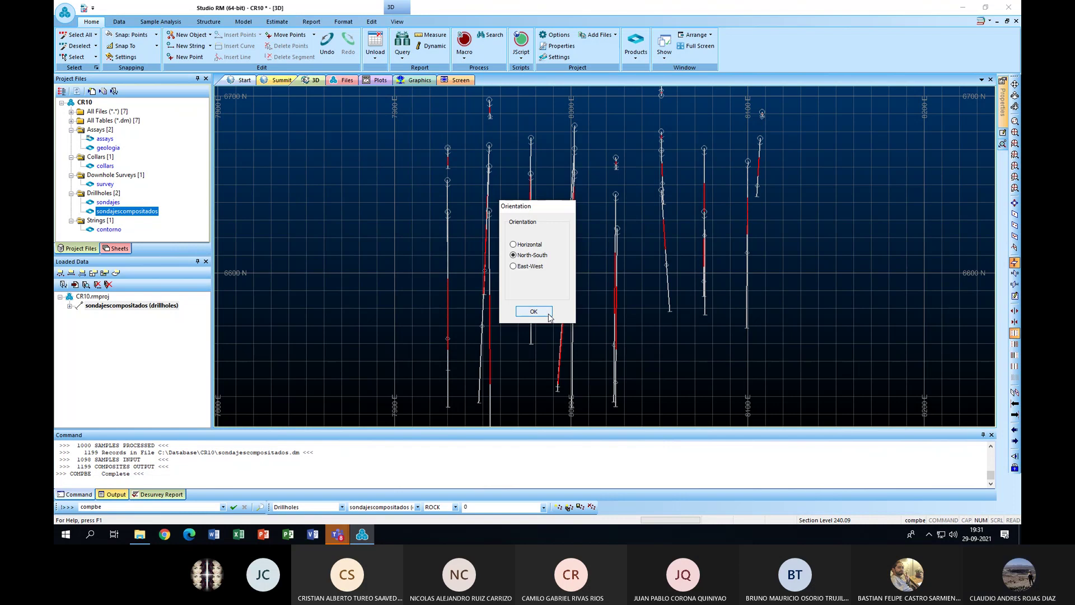
pyautogui.click(533, 311)
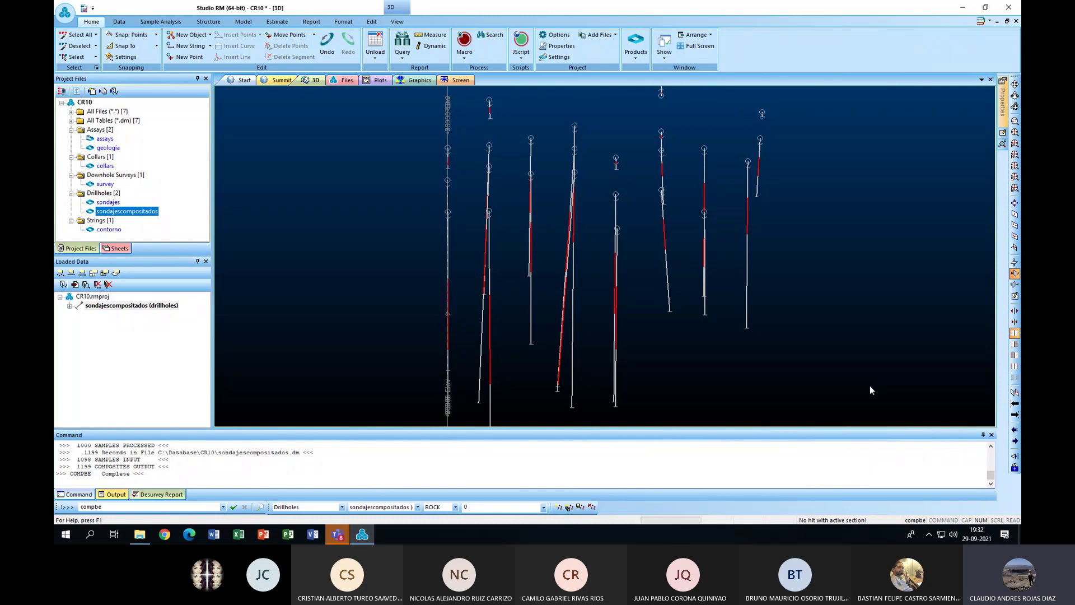
# Name the section perfiles, set its front and back widths to 12.5, and apply front clipping
pyautogui.click(1015, 296)
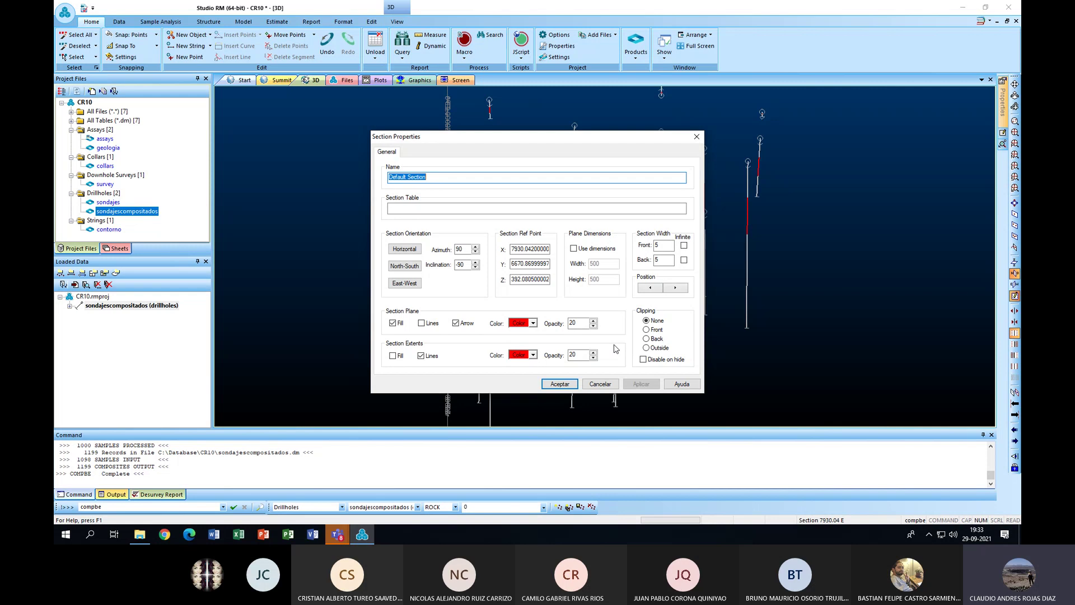
pyautogui.write('perfiles')
pyautogui.click(657, 245)
pyautogui.write('12.')
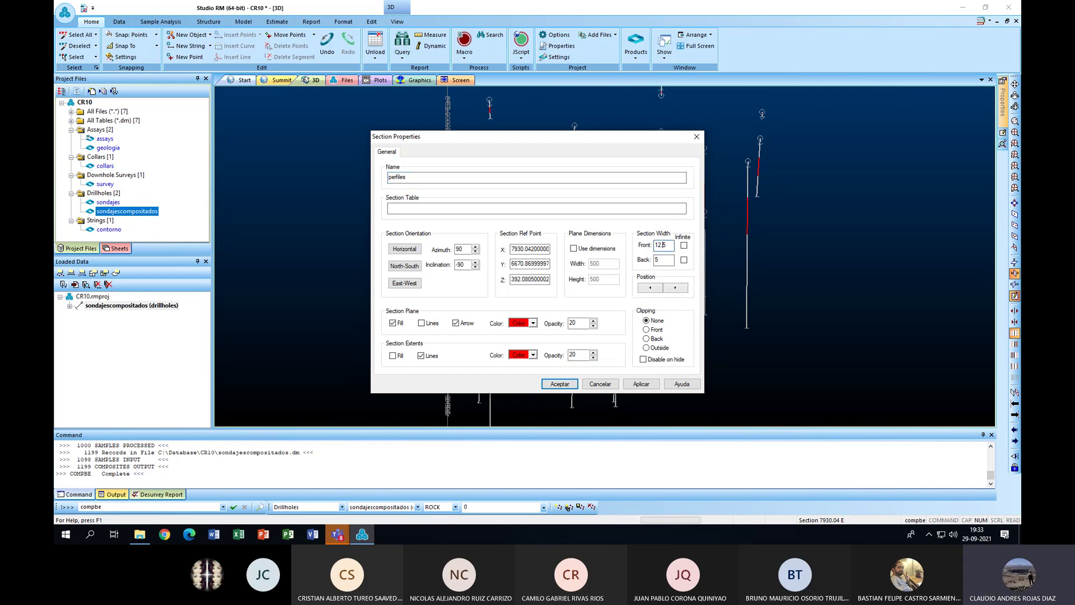
pyautogui.click(655, 259)
pyautogui.write('12.')
pyautogui.click(658, 330)
pyautogui.click(649, 386)
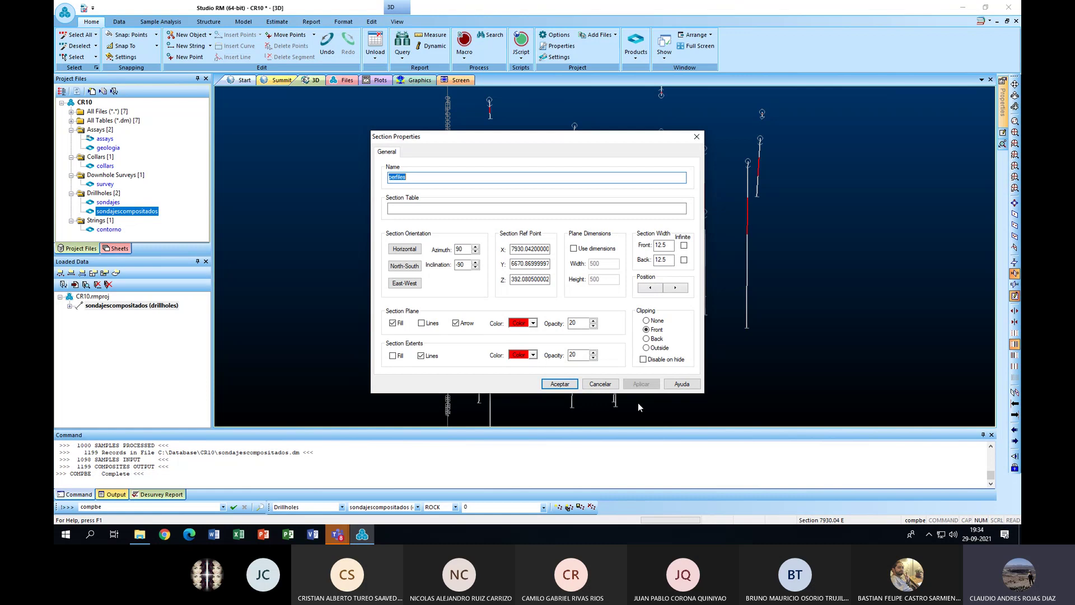
pyautogui.click(559, 384)
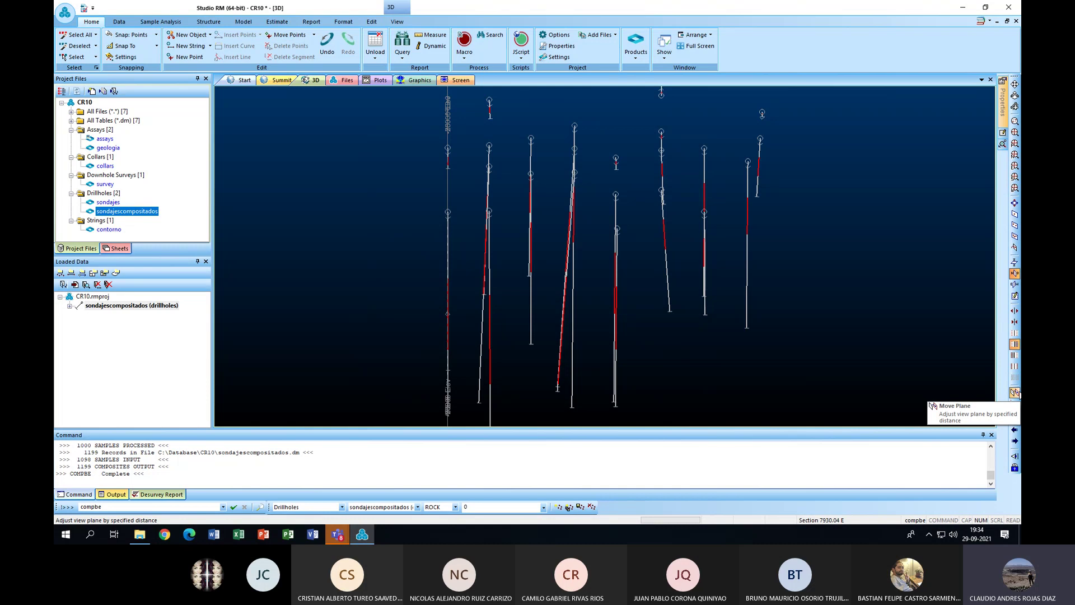
# Move the section plane by a distance of 25
pyautogui.click(1015, 393)
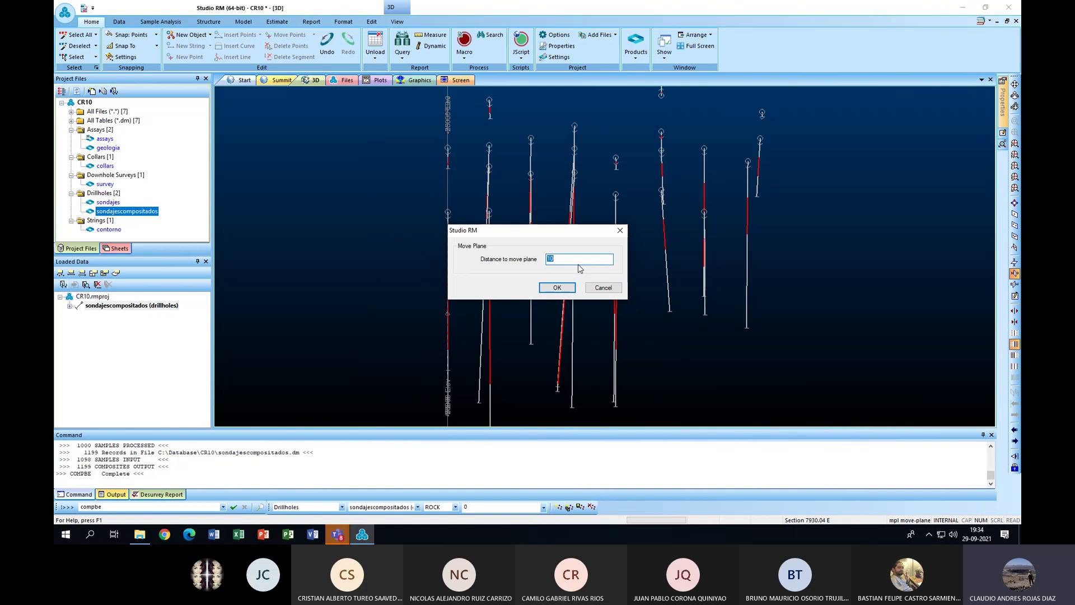
pyautogui.write('25')
pyautogui.click(558, 287)
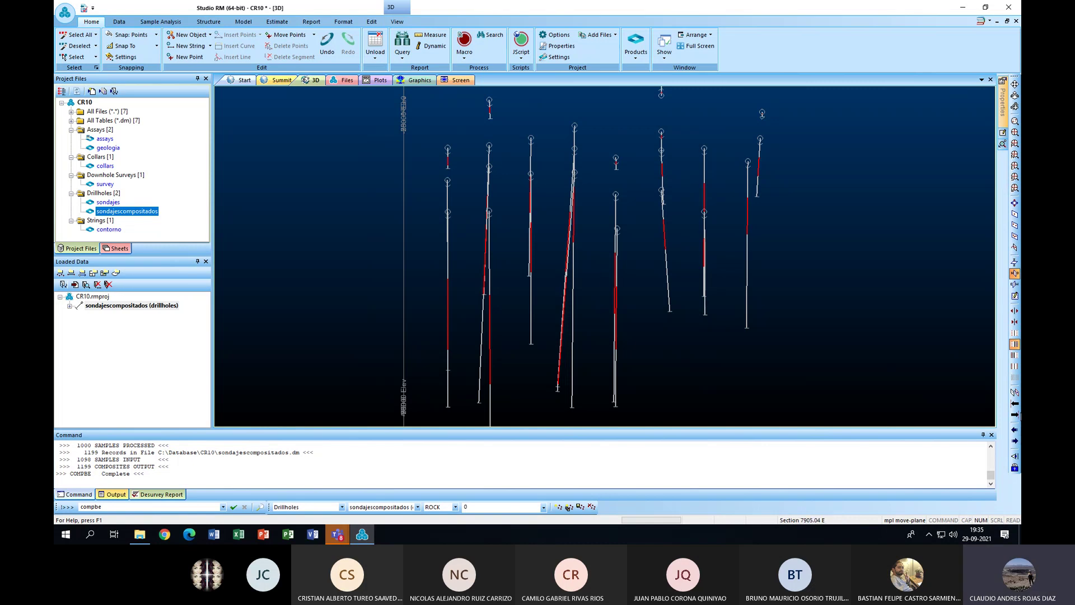
# Step the section plane forward and backward, finishing on the westernmost drillhole line at section 7930.04 E
pyautogui.click(1015, 414)
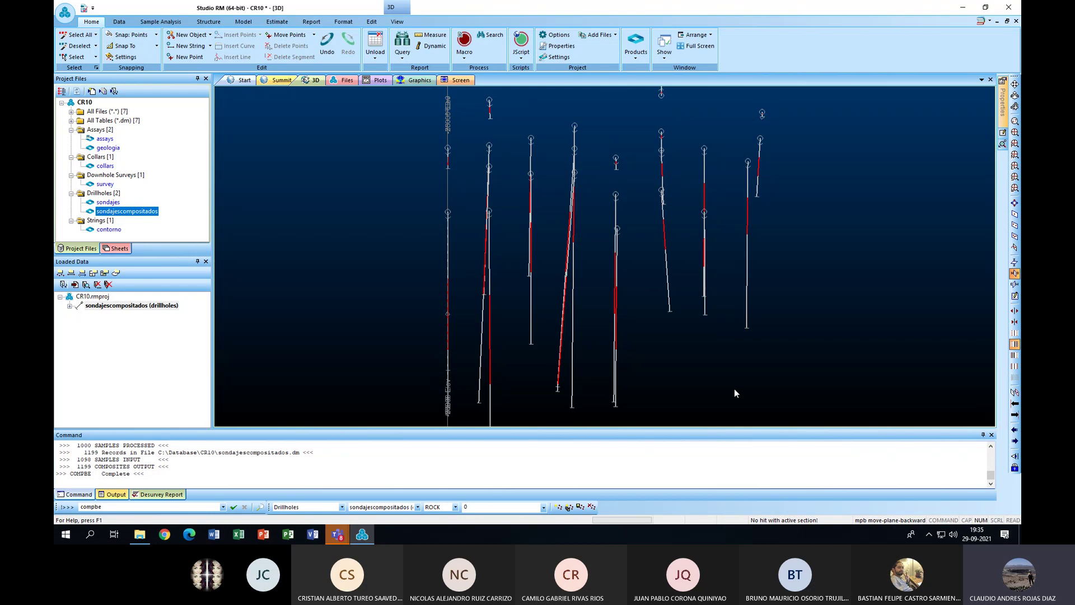
pyautogui.click(1016, 416)
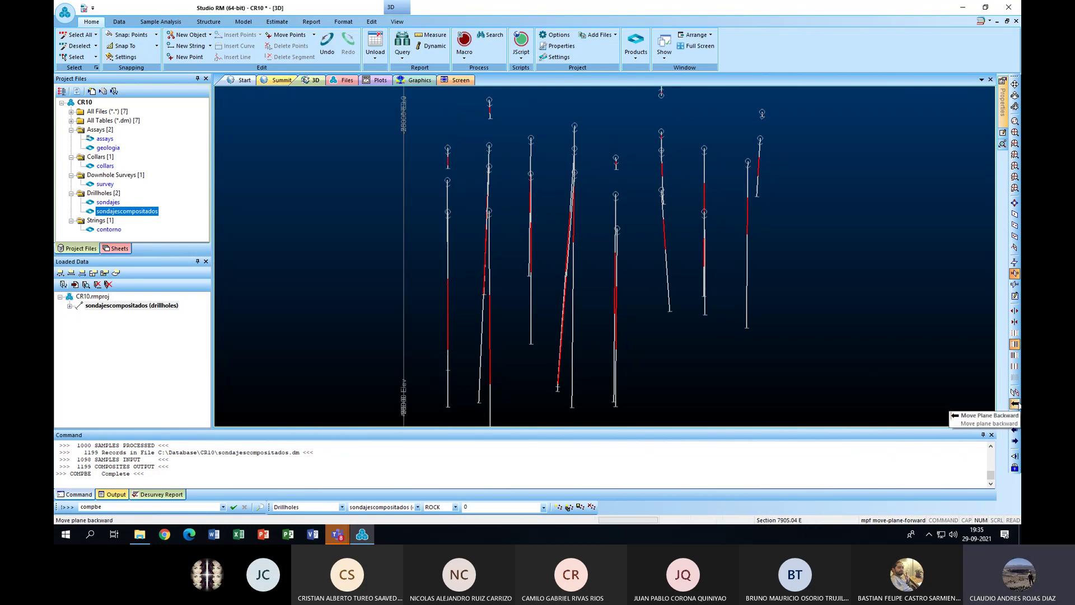
pyautogui.click(1015, 404)
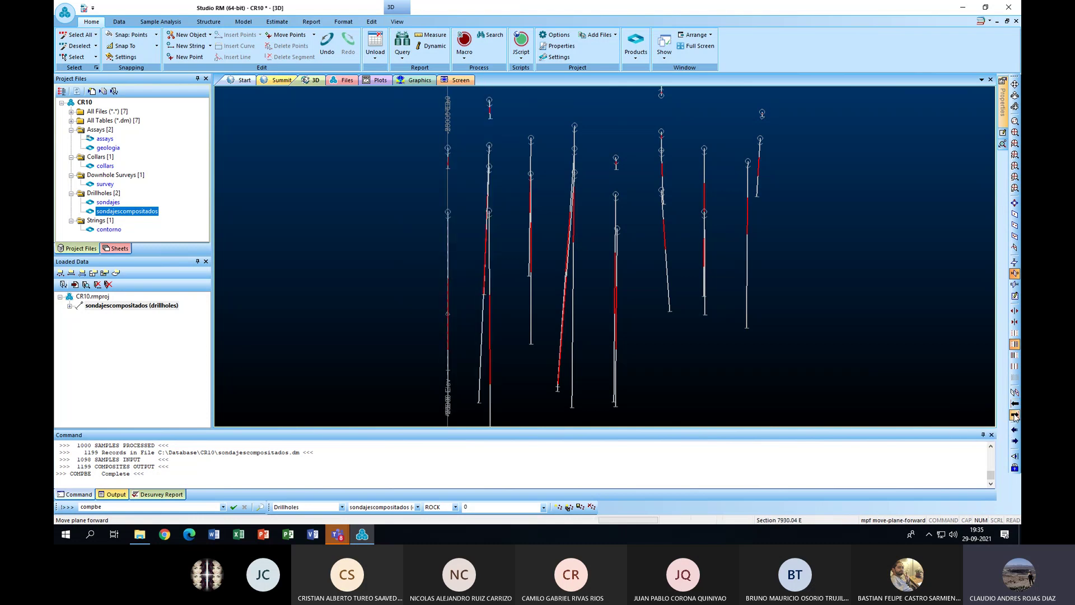
pyautogui.click(1016, 416)
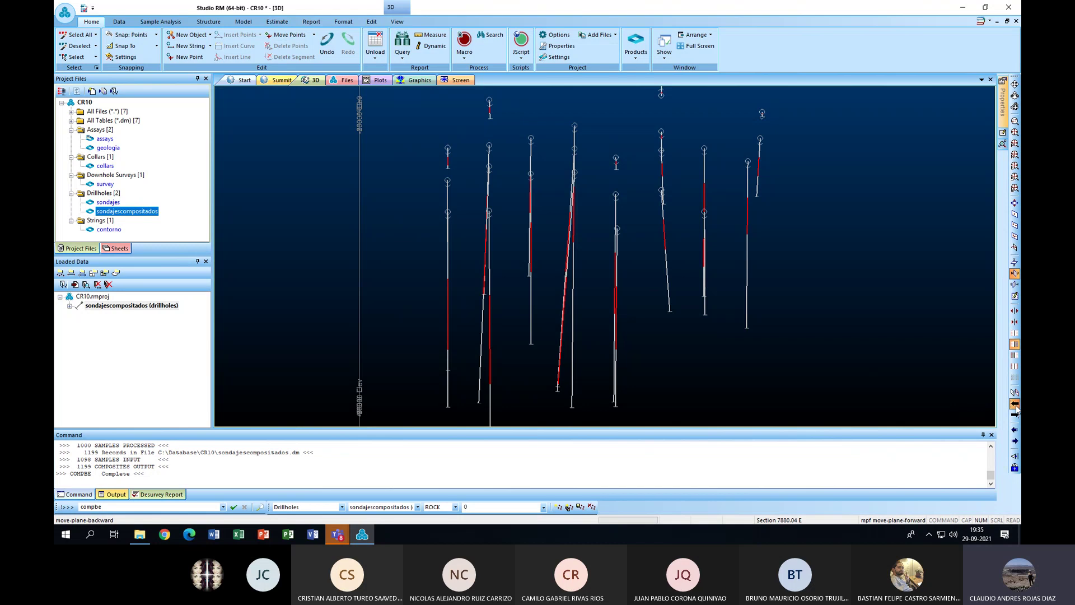
pyautogui.click(1015, 406)
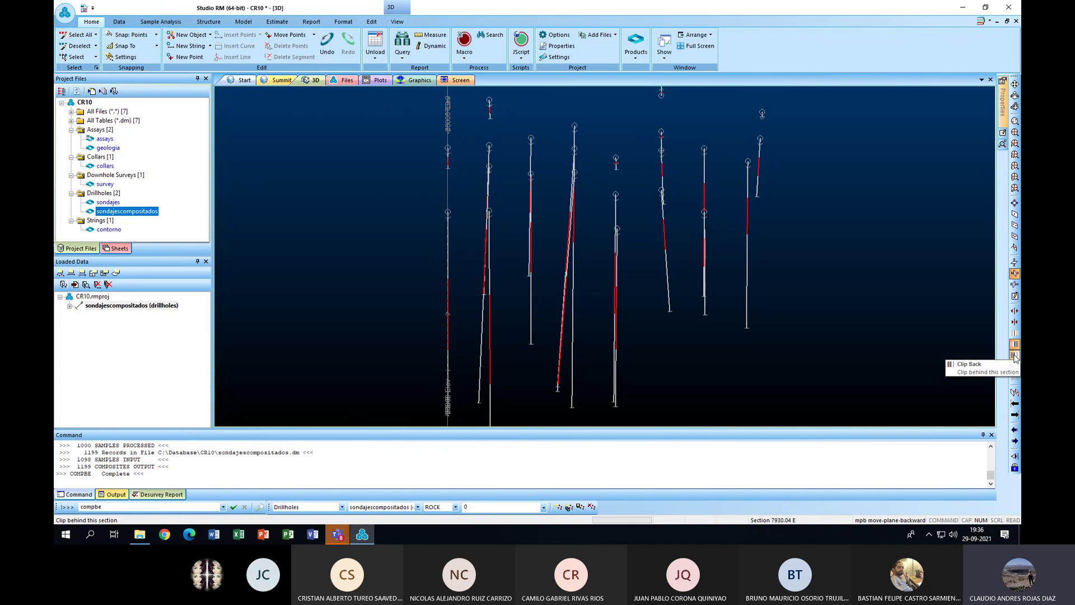
# Compare back, outside and no clipping on the section, and leave it clipped outside
pyautogui.click(1015, 356)
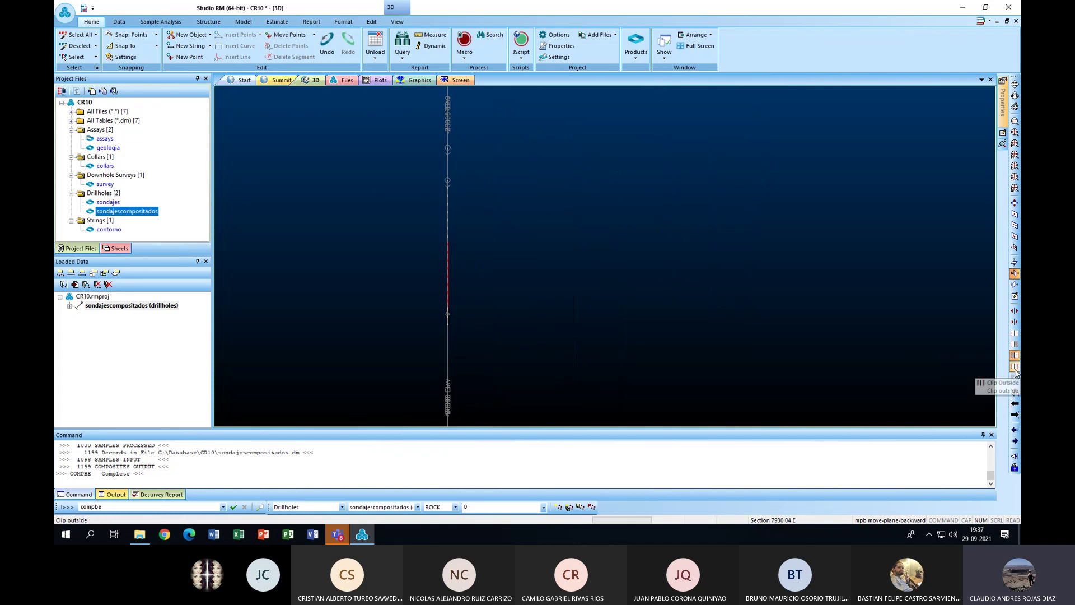
pyautogui.click(1015, 367)
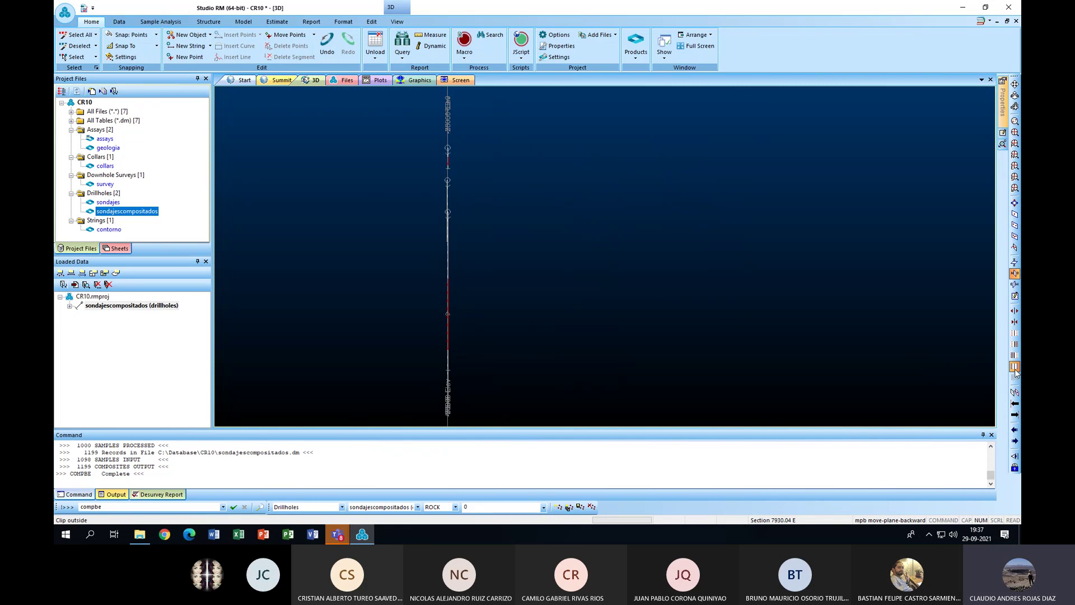
pyautogui.click(1015, 333)
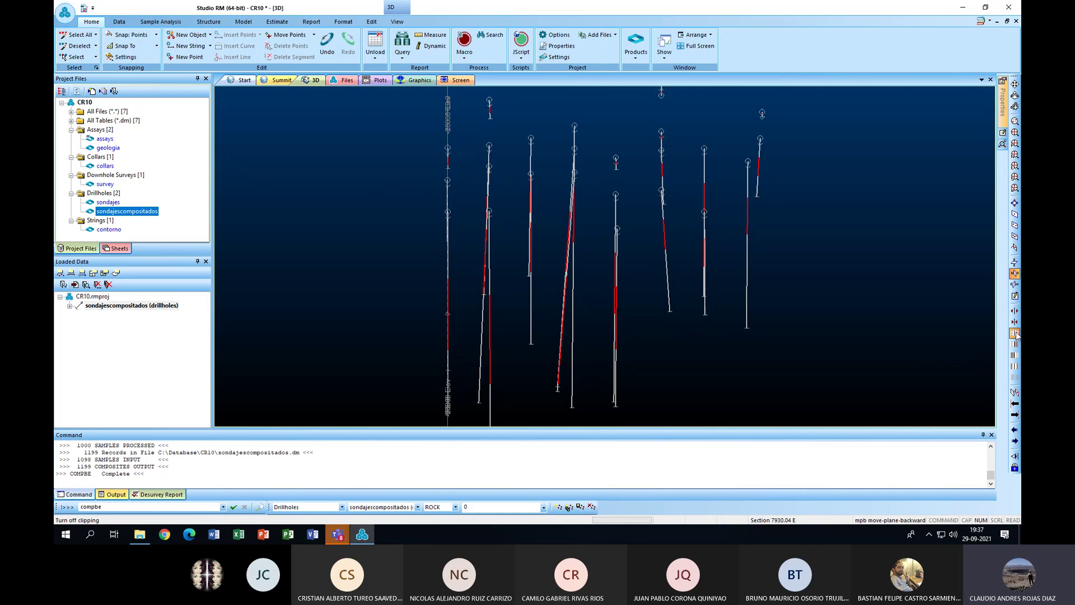
pyautogui.click(1017, 366)
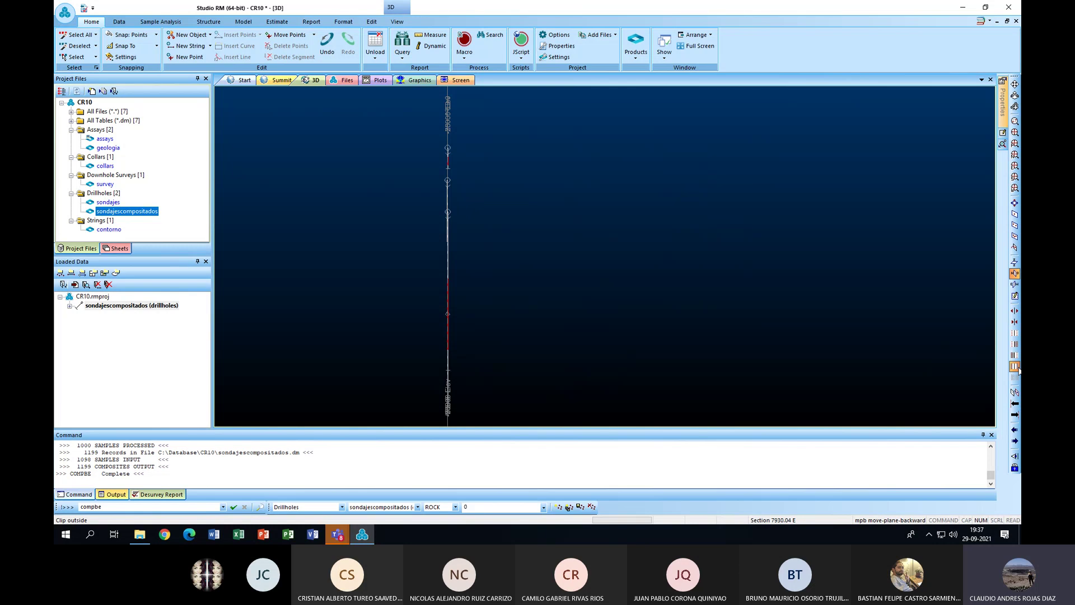
# Turn the 3D view square onto the clipped North-South section plane
pyautogui.click(1015, 167)
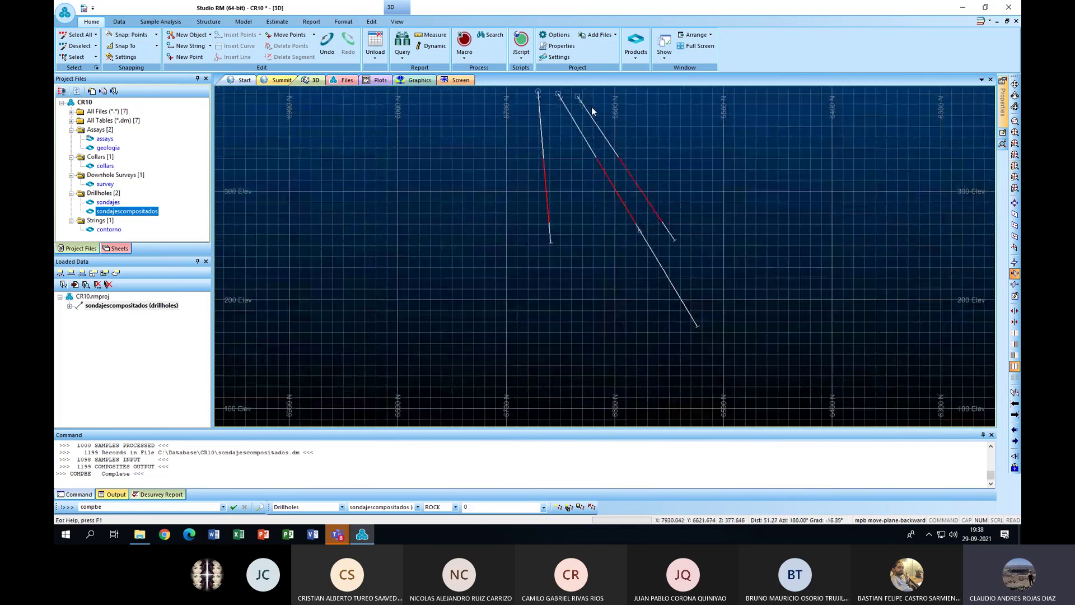
pyautogui.scroll(3, 592, 110)
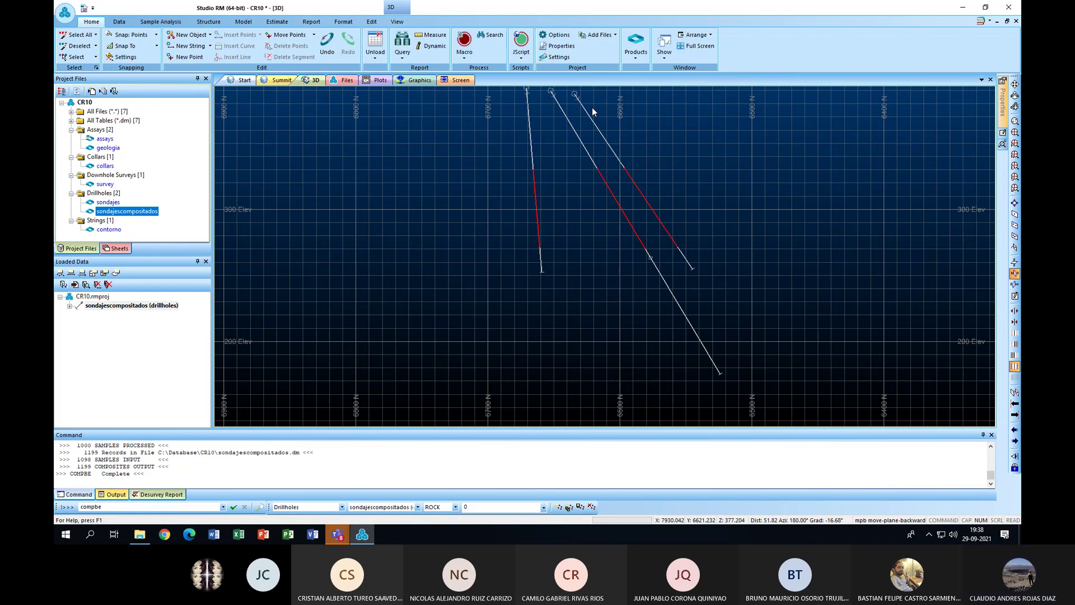
pyautogui.scroll(4, 667, 116)
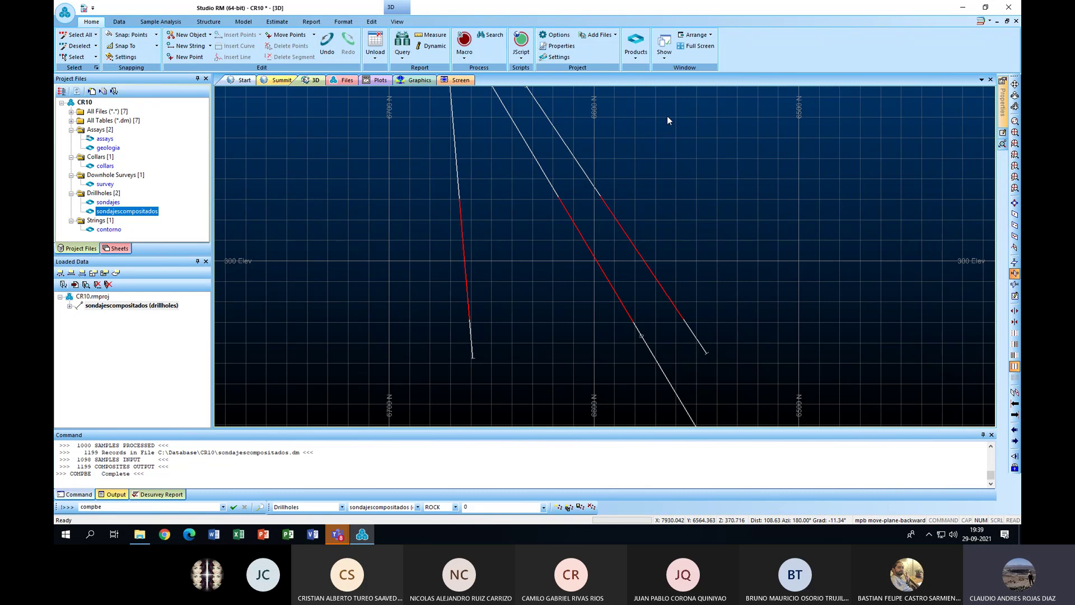
# Digitize a new closed string on section 7930.04 E, enclosing the red intervals of the three drillholes and passing through the interval ends
pyautogui.click(190, 46)
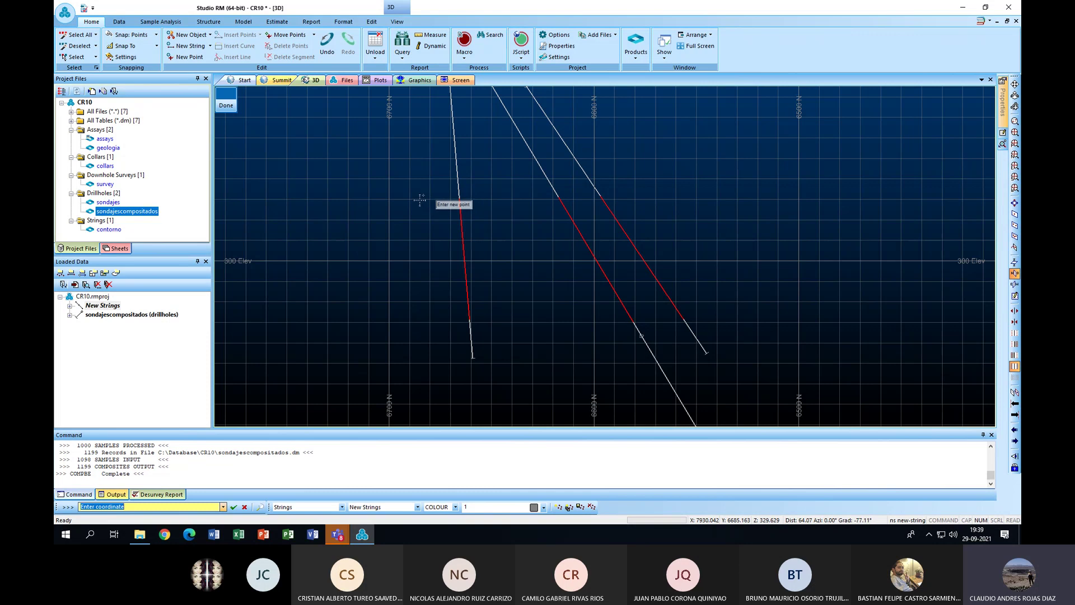
pyautogui.scroll(-3, 396, 206)
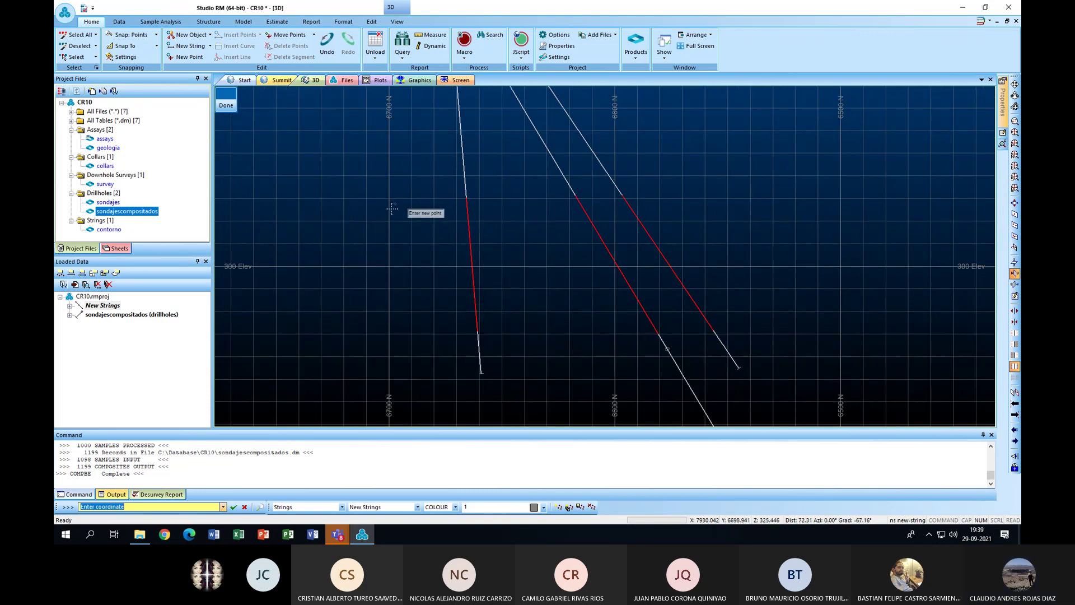
pyautogui.scroll(1, 395, 207)
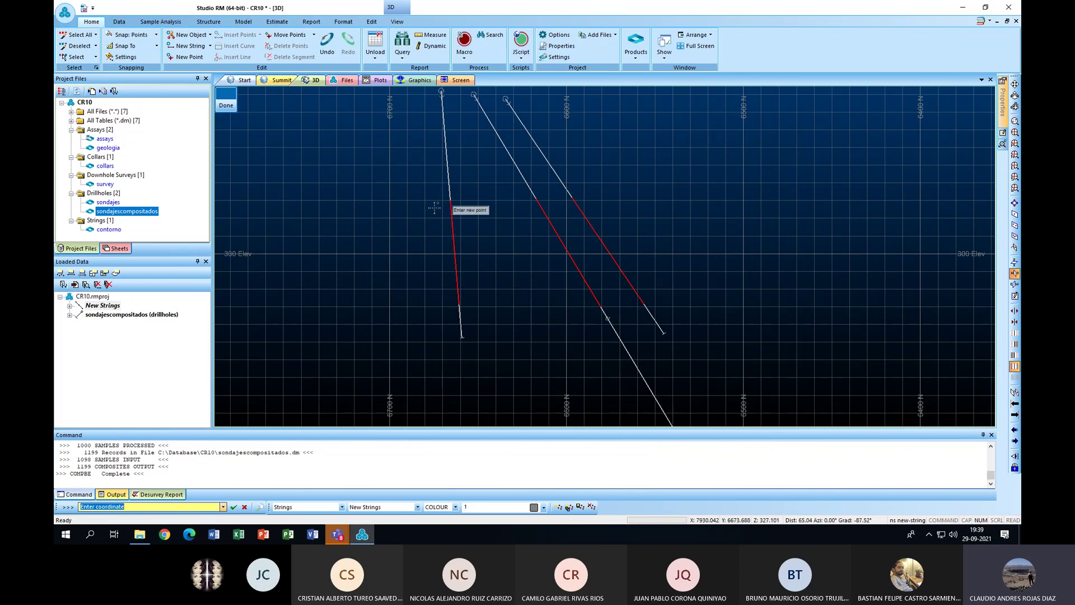
pyautogui.click(404, 206)
pyautogui.click(420, 200)
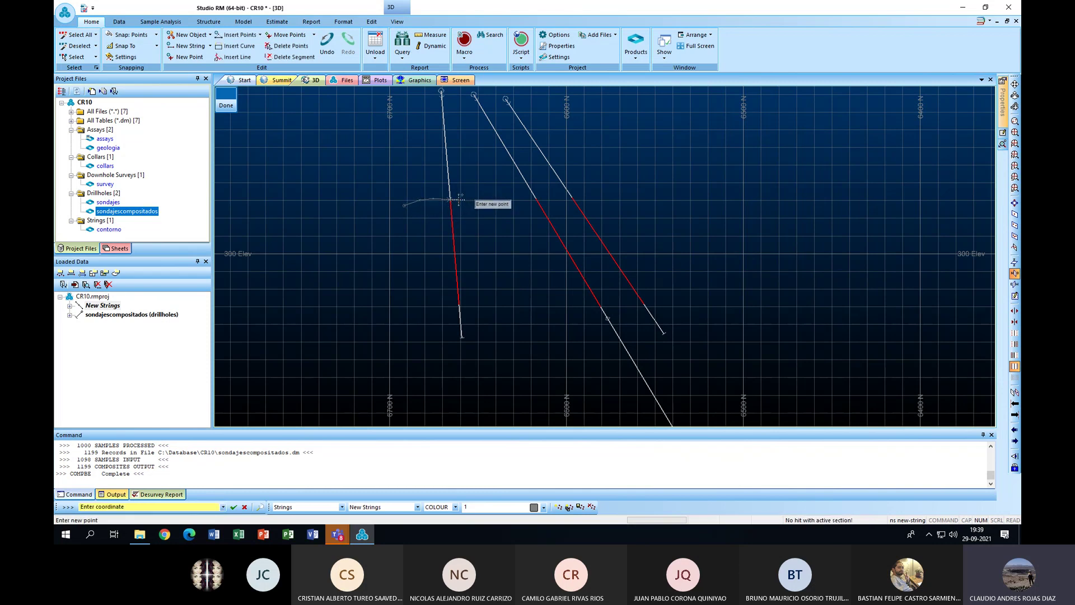
pyautogui.click(507, 202)
pyautogui.click(536, 199)
pyautogui.click(567, 197)
pyautogui.click(587, 195)
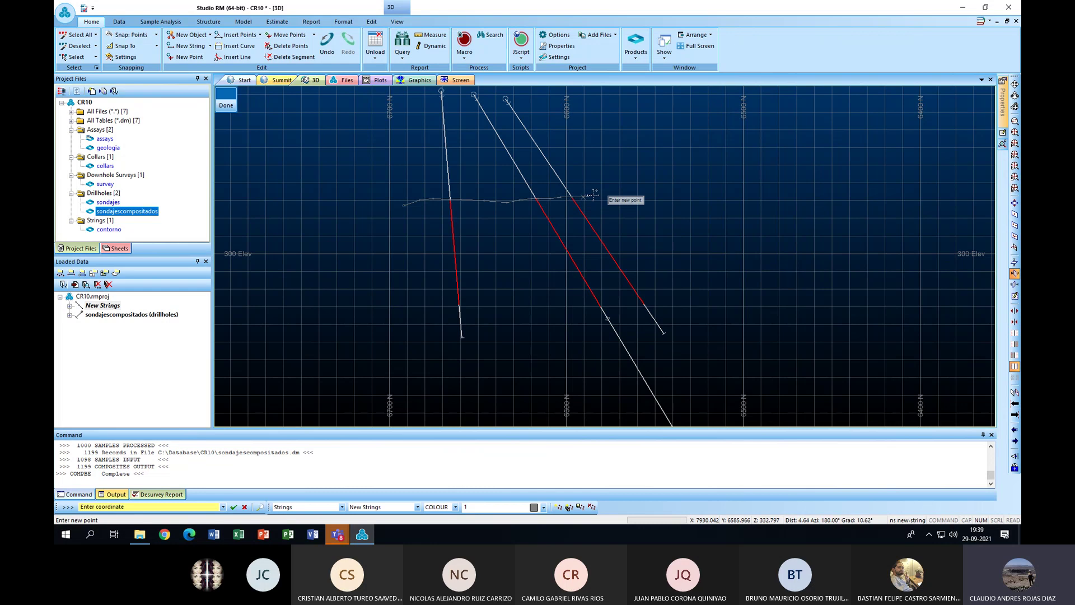
pyautogui.click(613, 193)
pyautogui.click(637, 194)
pyautogui.click(651, 201)
pyautogui.click(660, 209)
pyautogui.click(670, 224)
pyautogui.click(677, 244)
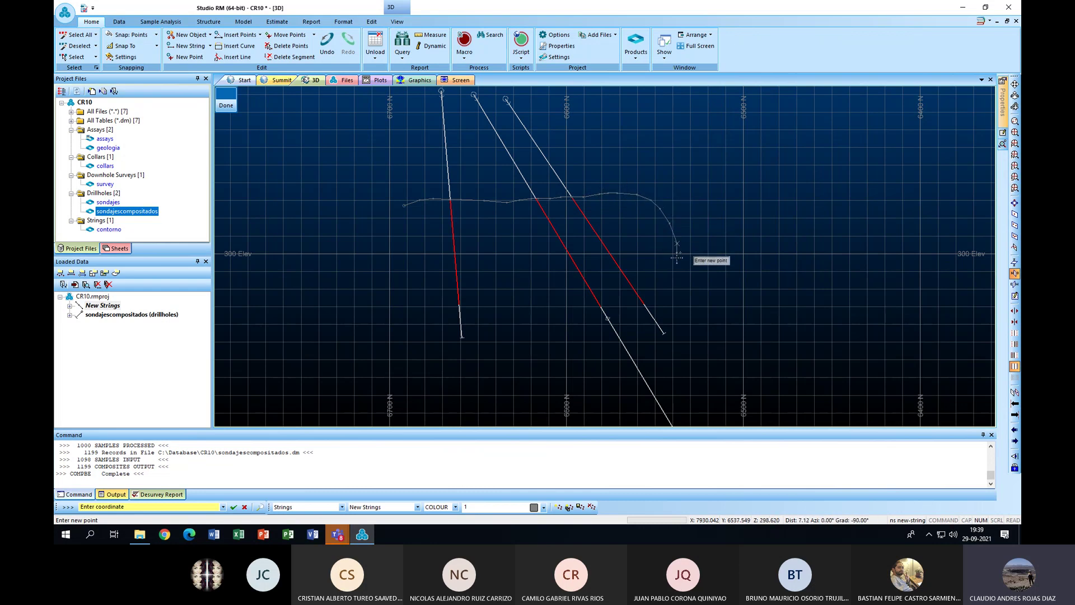
pyautogui.click(675, 260)
pyautogui.click(672, 281)
pyautogui.click(660, 295)
pyautogui.click(645, 305)
pyautogui.click(600, 306)
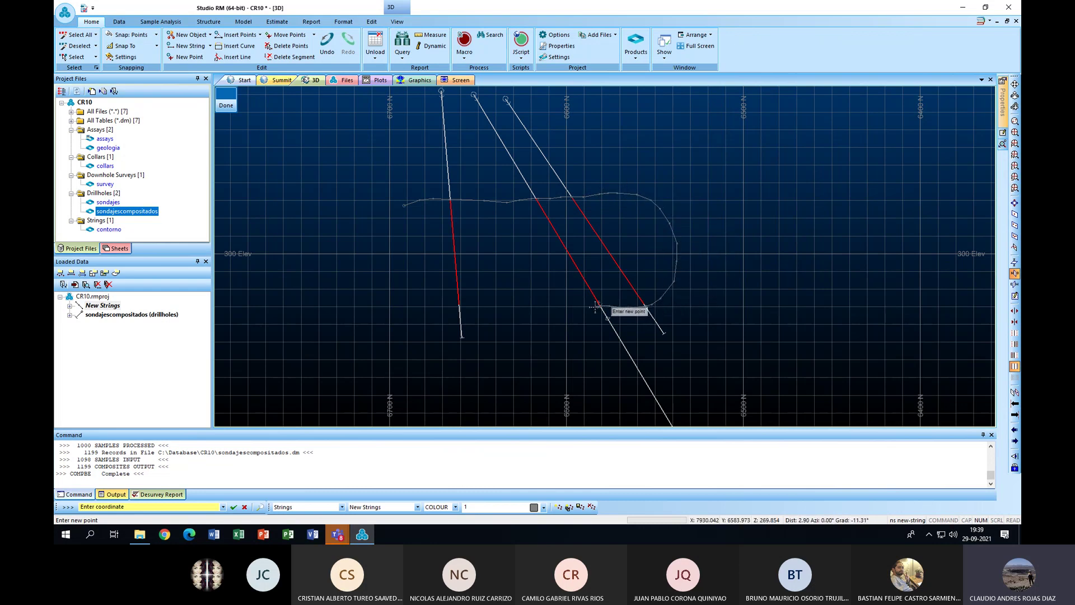
pyautogui.click(582, 309)
pyautogui.click(551, 314)
pyautogui.click(530, 314)
pyautogui.click(485, 307)
pyautogui.click(460, 306)
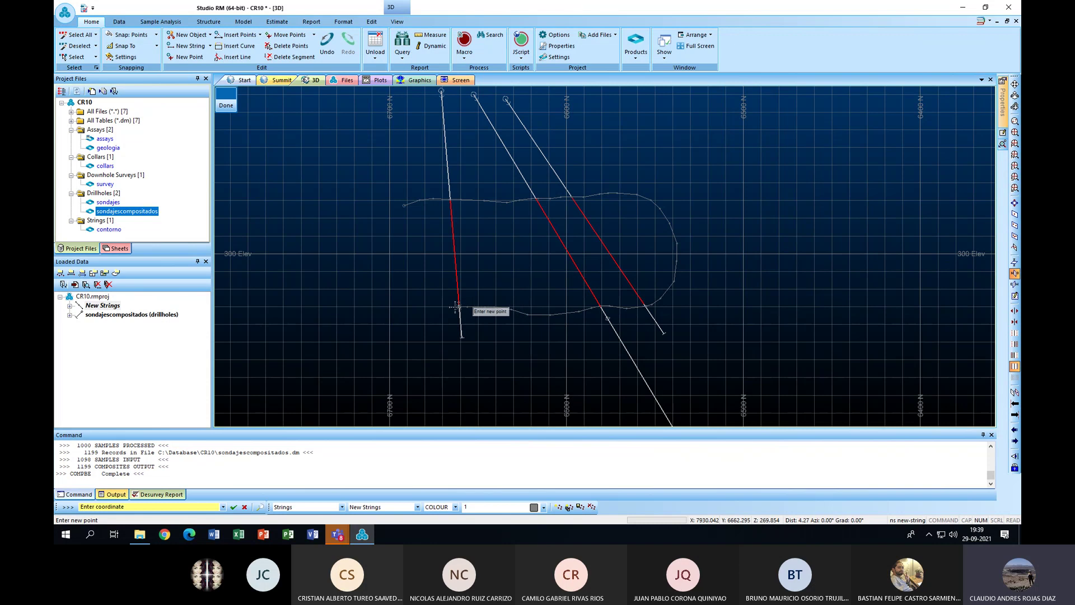
pyautogui.click(430, 304)
pyautogui.click(409, 303)
pyautogui.click(398, 288)
pyautogui.click(392, 275)
pyautogui.click(388, 258)
pyautogui.click(389, 241)
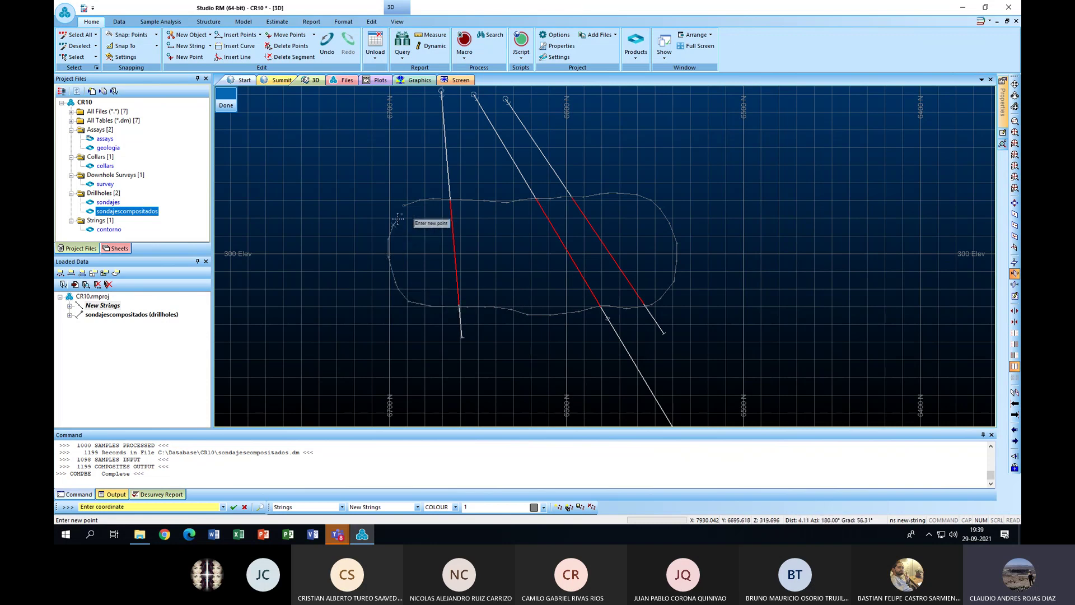
pyautogui.click(395, 218)
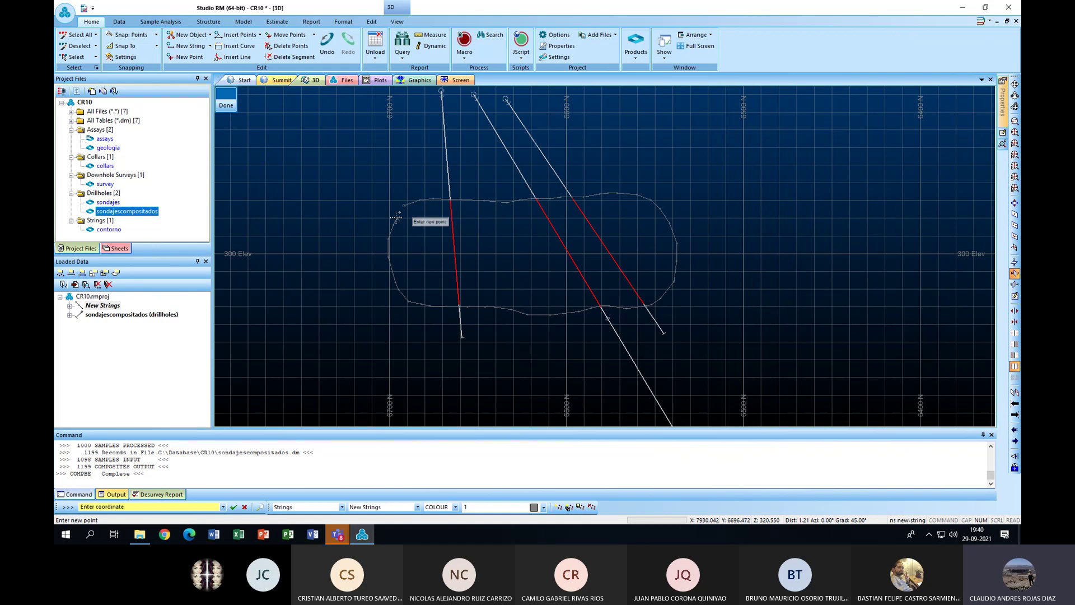
pyautogui.click(397, 220)
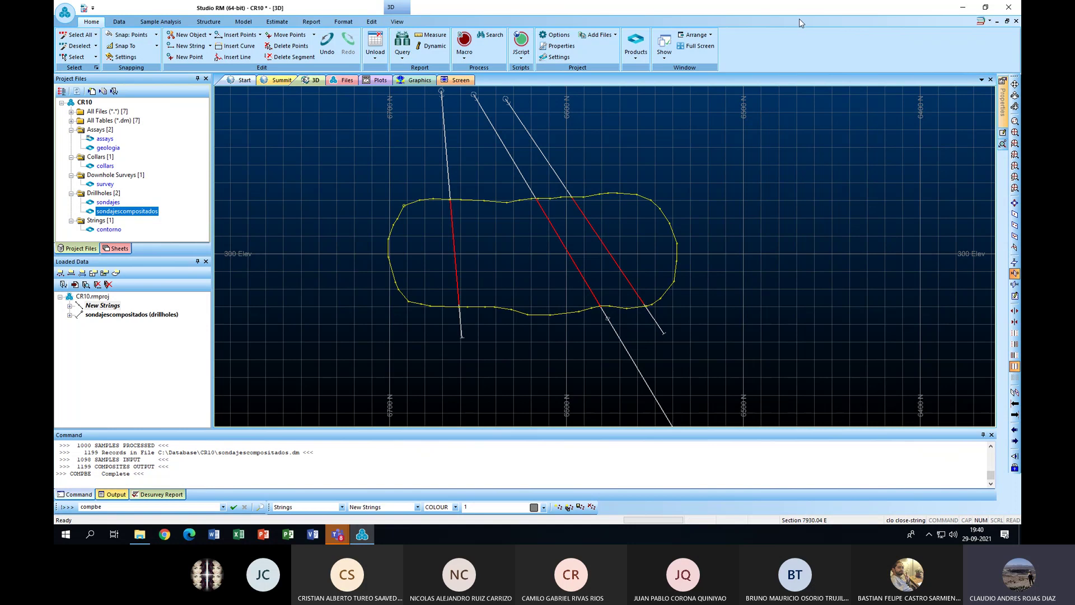
# Move the section plane back to 7955.04 E and digitize a closed string through the ends of the four drillholes' red intervals
pyautogui.click(1014, 404)
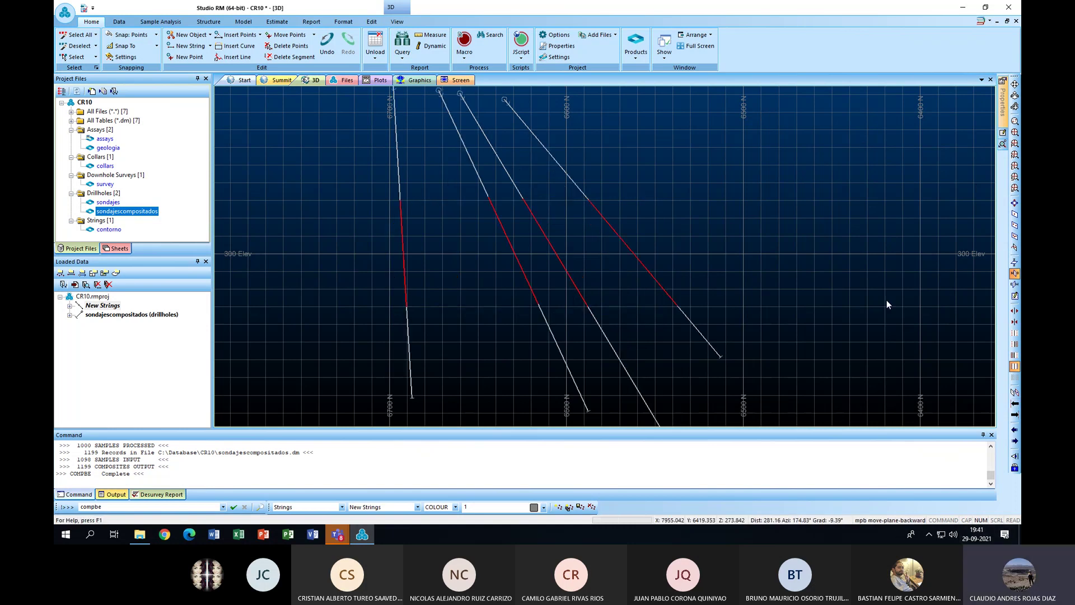
pyautogui.click(188, 46)
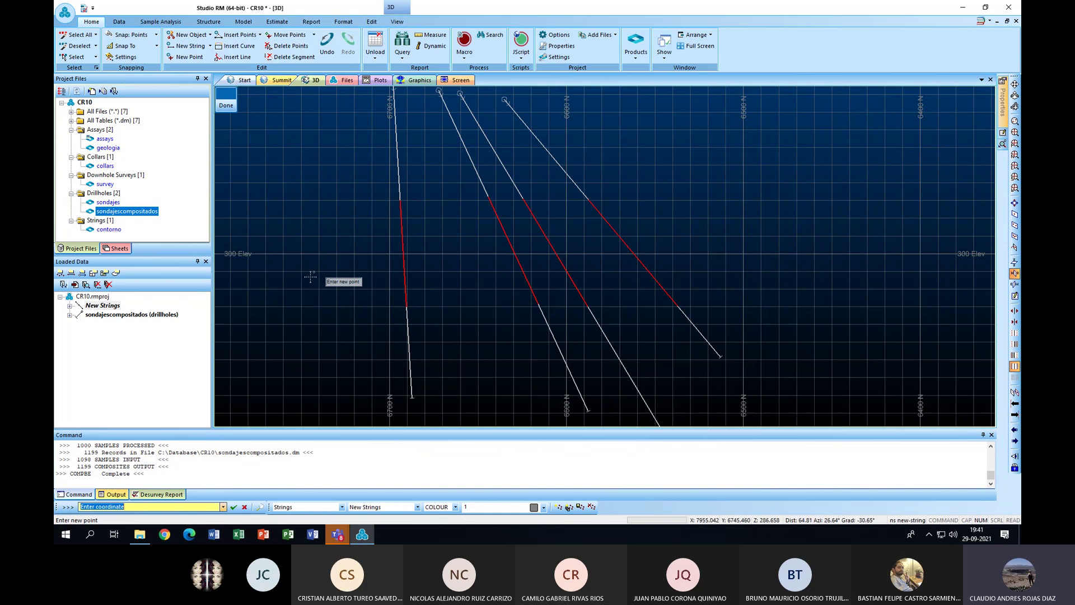
pyautogui.click(325, 229)
pyautogui.click(354, 210)
pyautogui.click(370, 204)
pyautogui.click(398, 200)
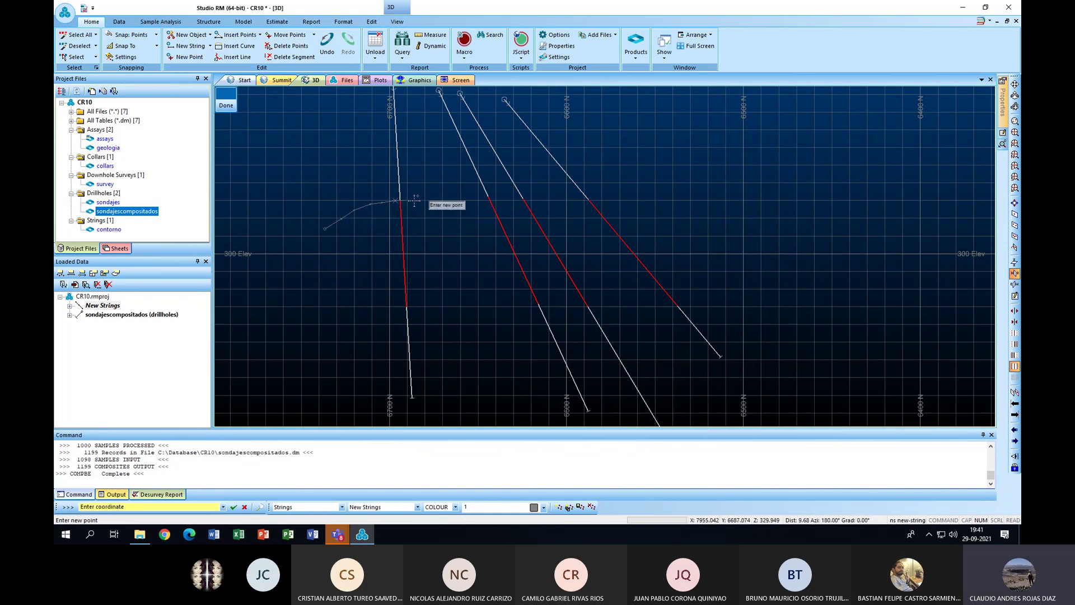
pyautogui.click(462, 202)
pyautogui.click(485, 198)
pyautogui.click(513, 195)
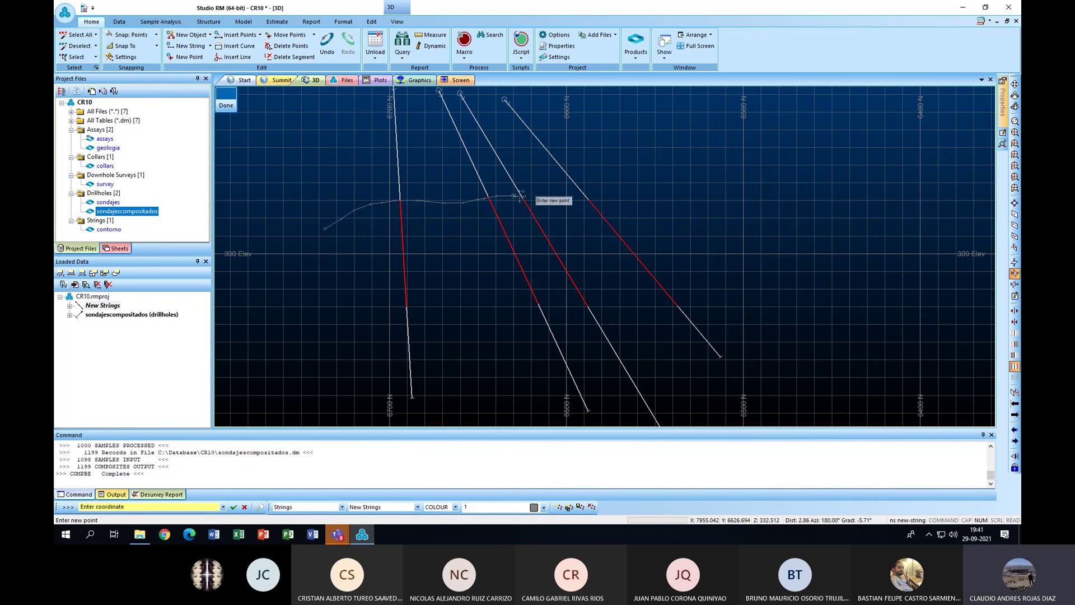
pyautogui.click(529, 196)
pyautogui.click(556, 198)
pyautogui.click(582, 199)
pyautogui.click(616, 197)
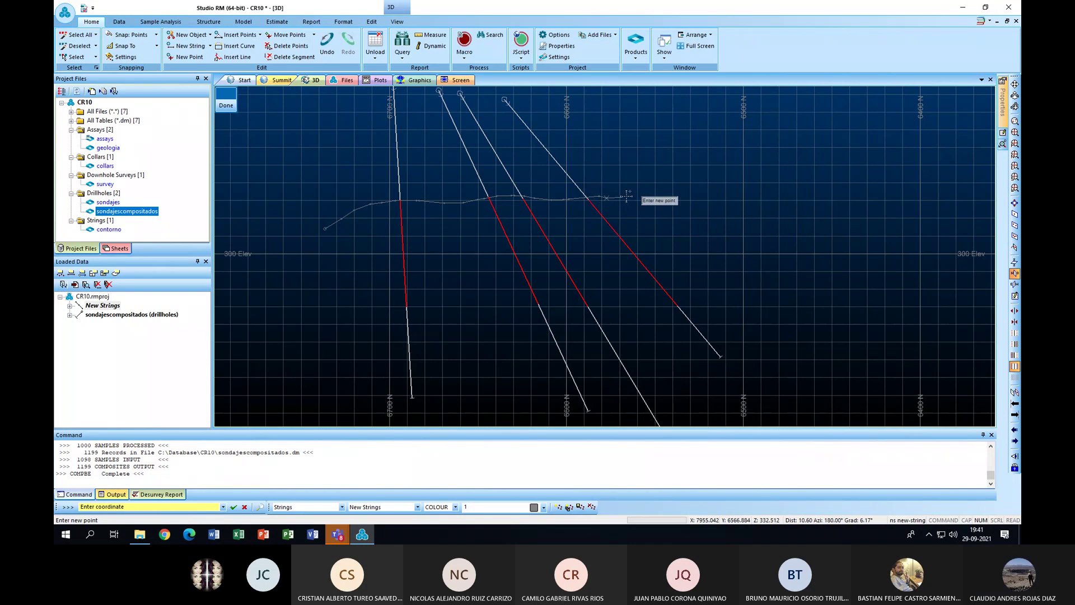
pyautogui.click(638, 196)
pyautogui.click(663, 197)
pyautogui.click(675, 203)
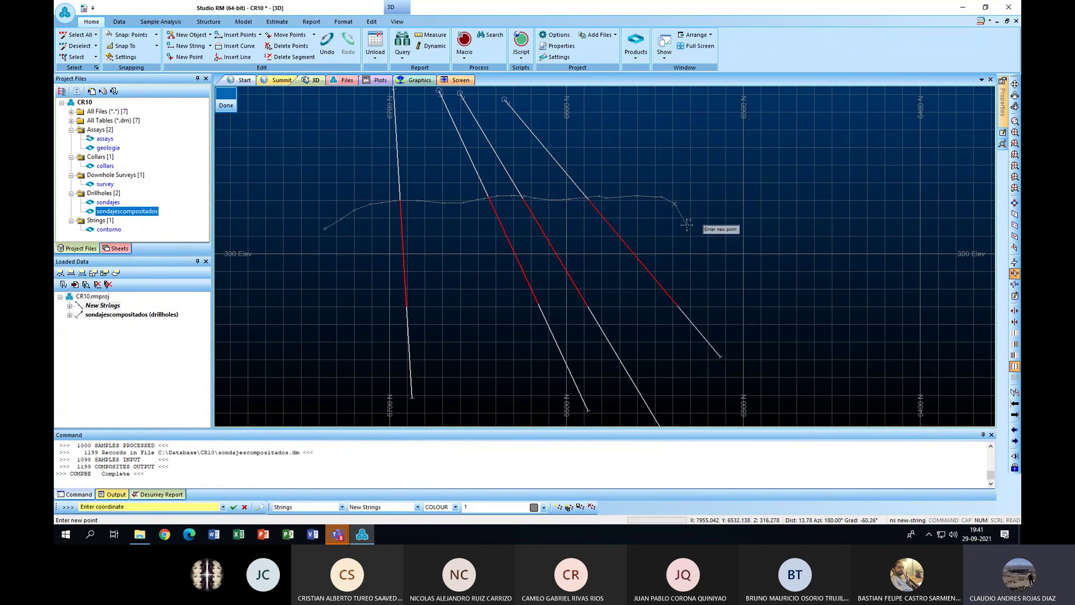
pyautogui.click(702, 244)
pyautogui.click(701, 274)
pyautogui.click(696, 284)
pyautogui.click(693, 290)
pyautogui.click(682, 300)
pyautogui.click(672, 309)
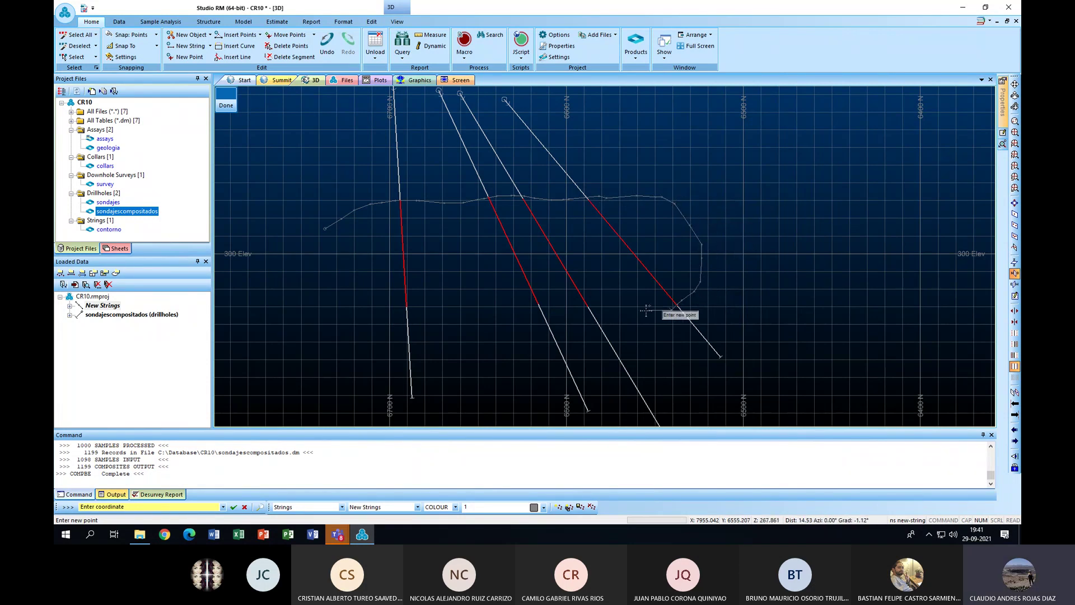
pyautogui.click(585, 307)
pyautogui.click(560, 311)
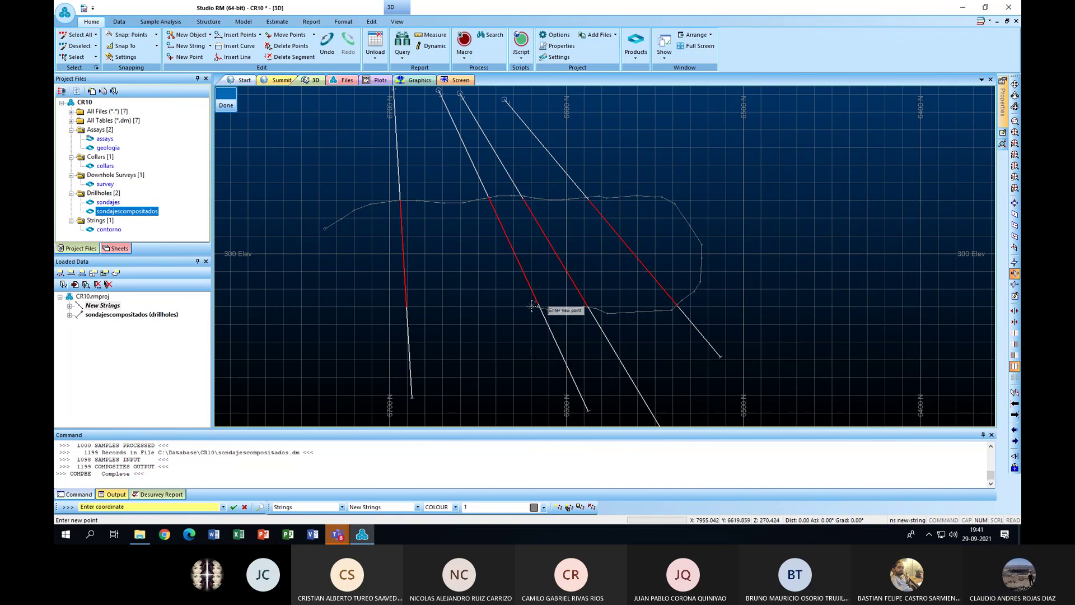
pyautogui.click(536, 306)
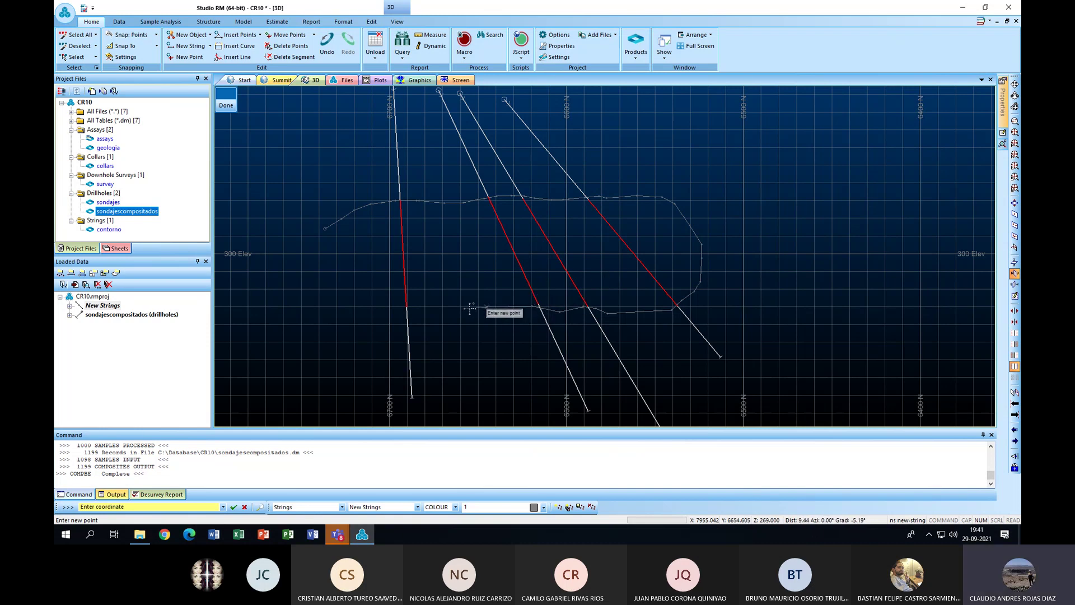
pyautogui.click(407, 307)
pyautogui.click(342, 310)
pyautogui.click(314, 279)
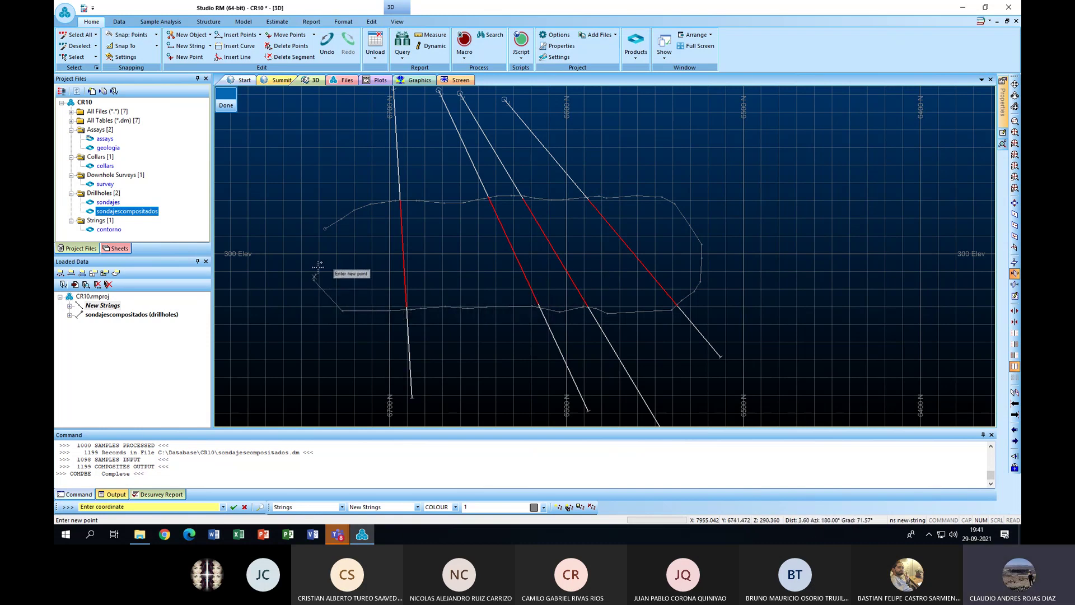
pyautogui.click(319, 242)
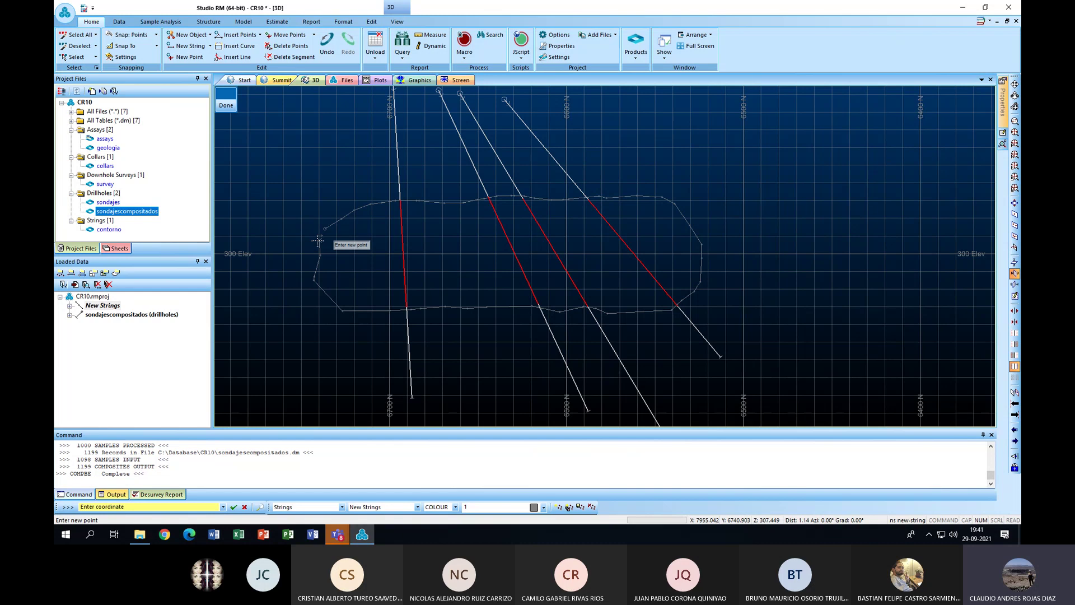
pyautogui.press('c')
pyautogui.press('l')
pyautogui.press('o')
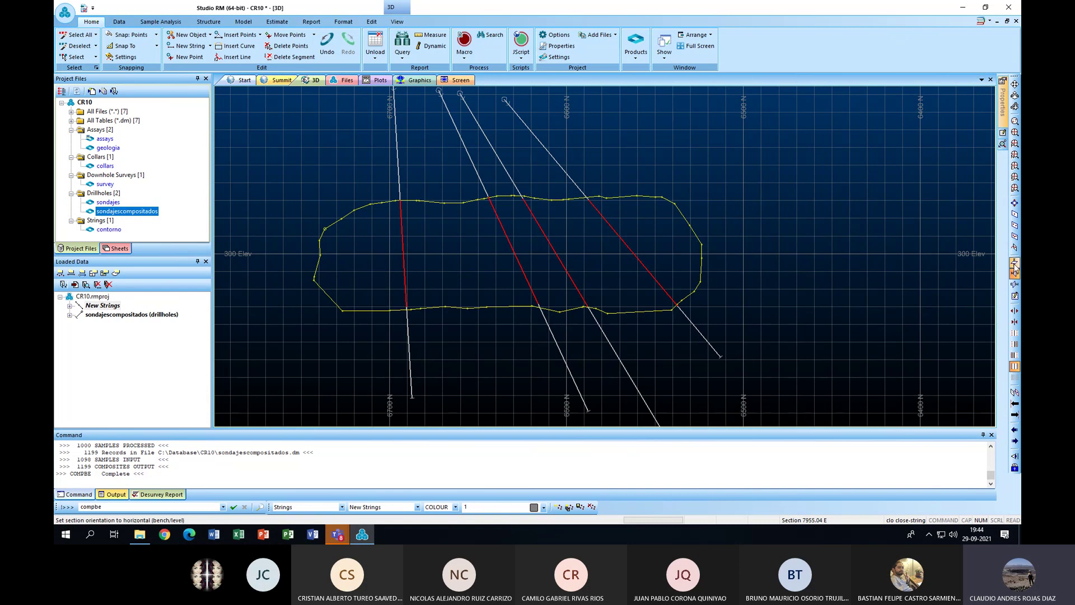
# Review the outline on section 7930.04 E, move the plane to 7980.04 E and digitize a closed string around the red intervals there
pyautogui.click(1018, 417)
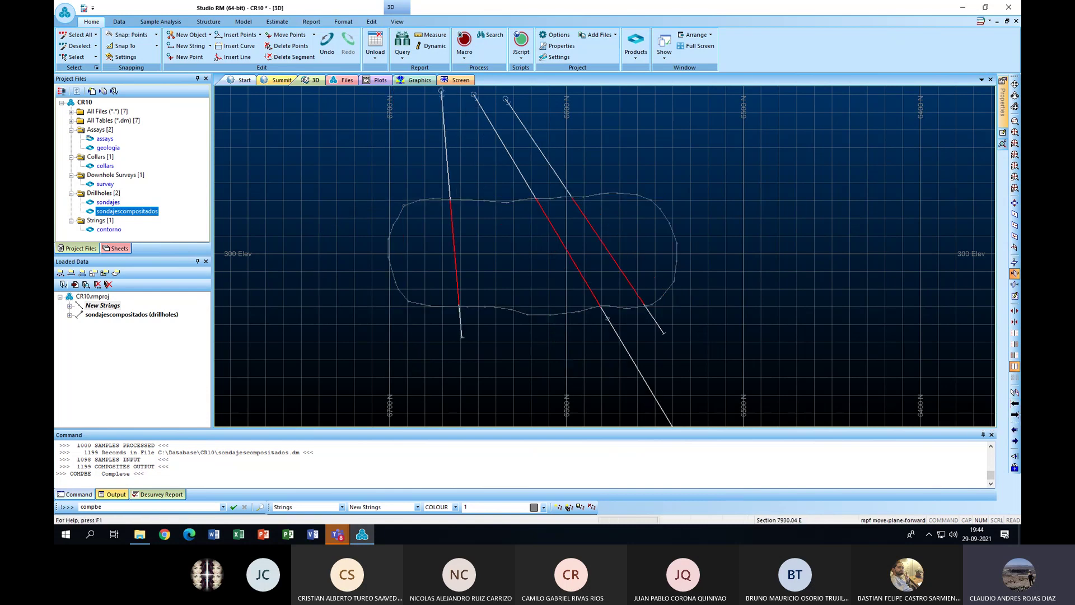
pyautogui.click(1015, 405)
pyautogui.click(1016, 404)
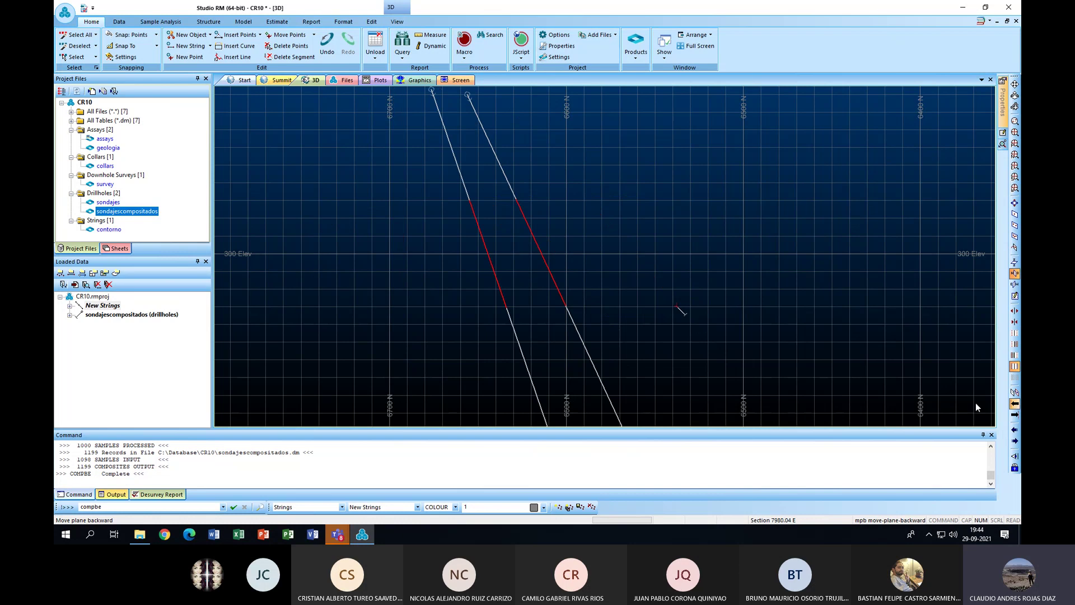
pyautogui.click(191, 48)
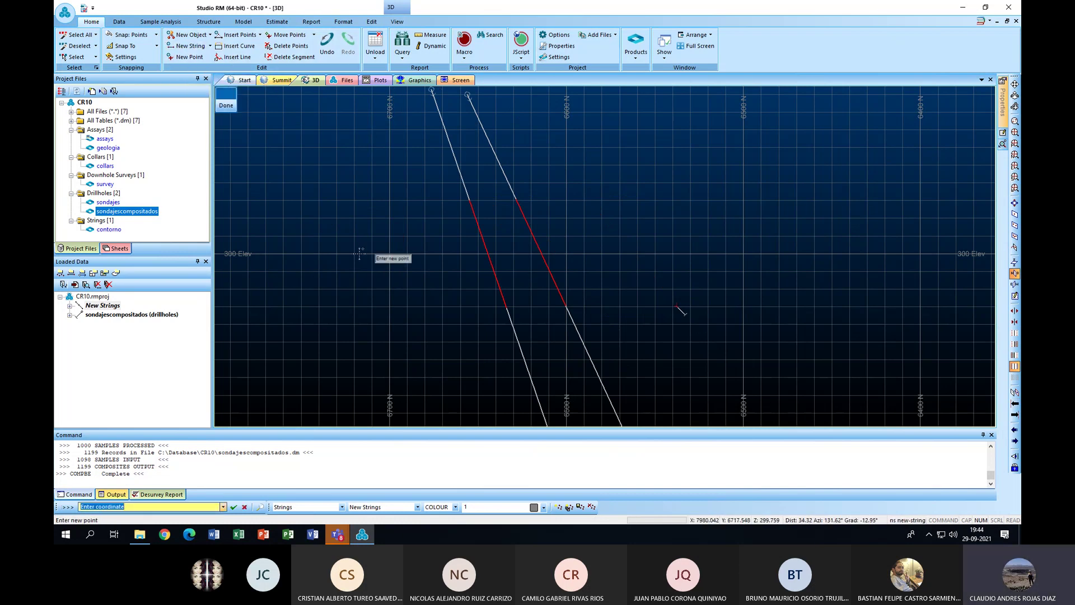
pyautogui.click(404, 211)
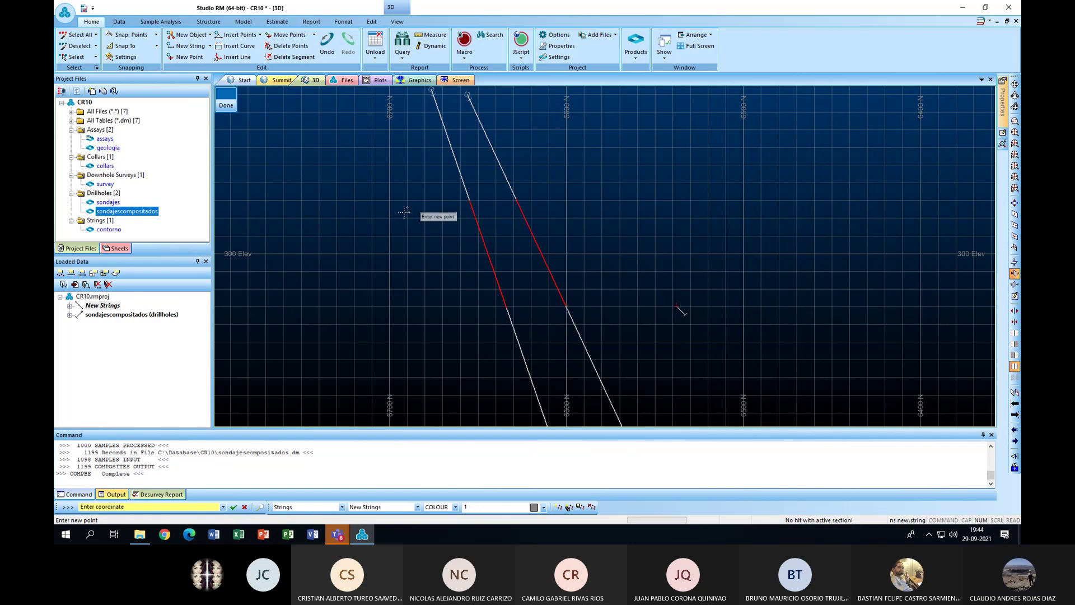
pyautogui.moveTo(411, 205)
pyautogui.mouseDown()
pyautogui.moveTo(585, 183)
pyautogui.moveTo(631, 194)
pyautogui.moveTo(672, 211)
pyautogui.moveTo(691, 276)
pyautogui.moveTo(682, 299)
pyautogui.moveTo(650, 306)
pyautogui.moveTo(429, 309)
pyautogui.moveTo(403, 281)
pyautogui.moveTo(396, 234)
pyautogui.mouseUp()
pyautogui.press('c')
pyautogui.press('l')
pyautogui.press('o')
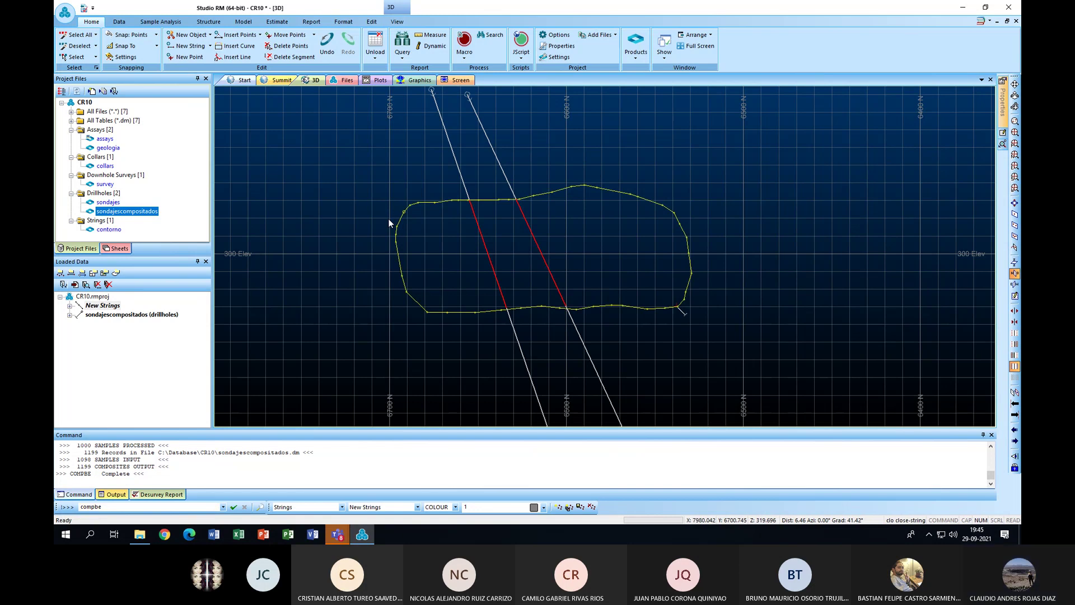
# Move the section plane back to 8005.04 E and digitize a closed string enclosing the red intervals of its three drillholes
pyautogui.click(1016, 429)
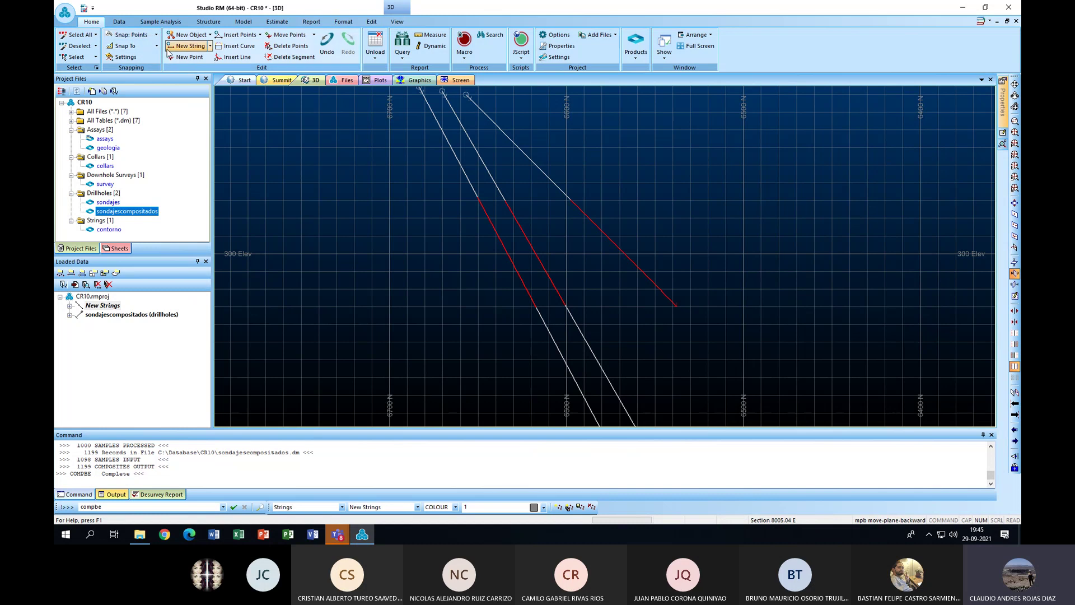
pyautogui.click(190, 46)
pyautogui.moveTo(392, 211)
pyautogui.mouseDown()
pyautogui.moveTo(446, 197)
pyautogui.moveTo(651, 191)
pyautogui.moveTo(700, 208)
pyautogui.moveTo(707, 259)
pyautogui.moveTo(671, 306)
pyautogui.moveTo(427, 308)
pyautogui.moveTo(407, 305)
pyautogui.moveTo(383, 278)
pyautogui.moveTo(380, 222)
pyautogui.mouseUp()
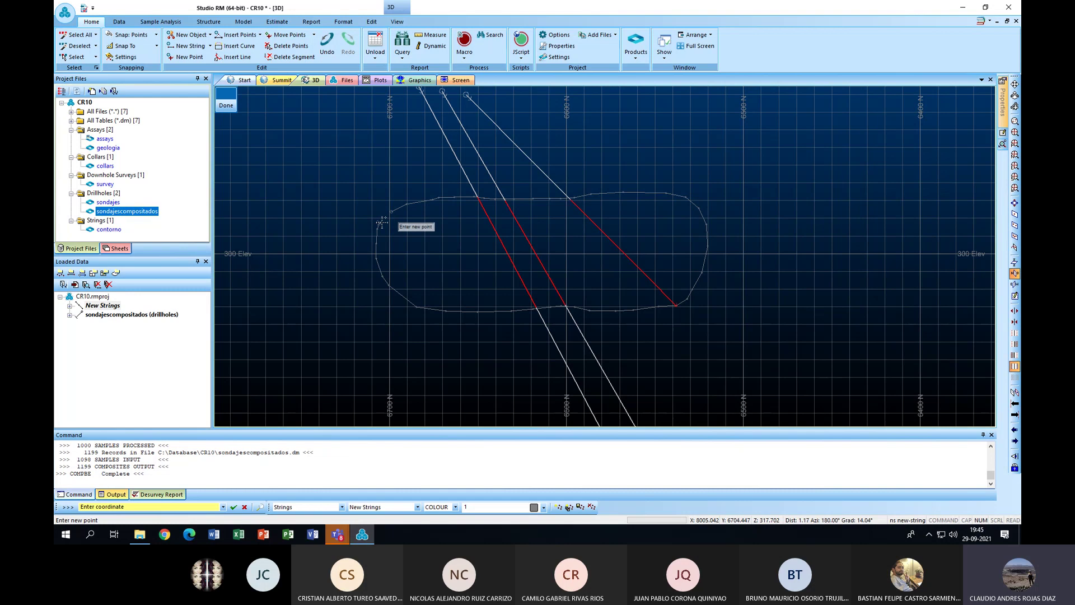
pyautogui.press('c')
pyautogui.press('l')
pyautogui.press('o')
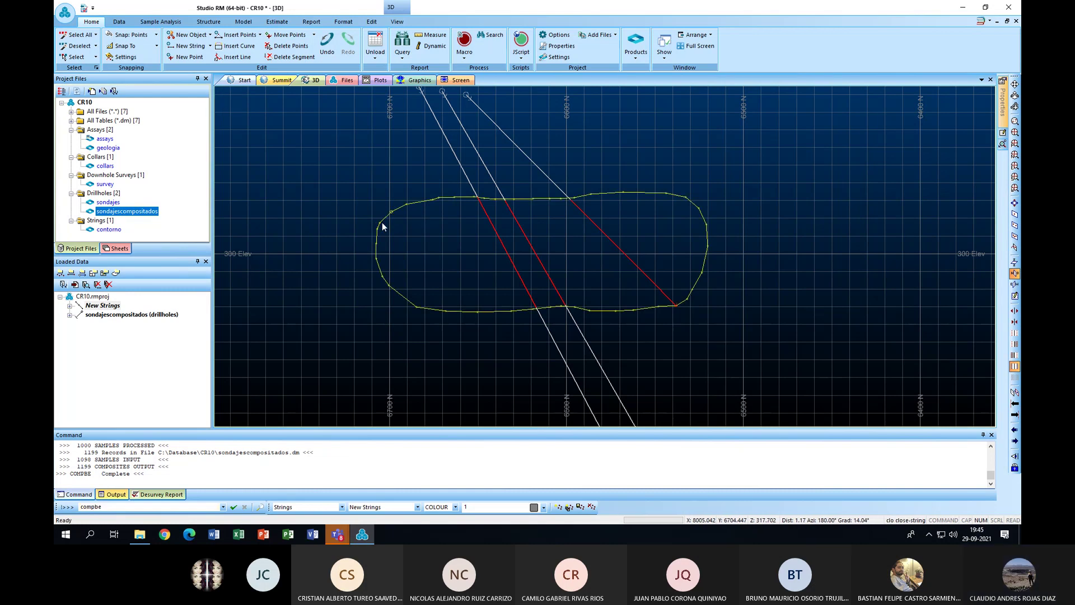
# Move the section plane back to 8030.04 E and digitize a closed string through the ends of the three drillholes' red intervals
pyautogui.click(1014, 414)
pyautogui.click(1014, 404)
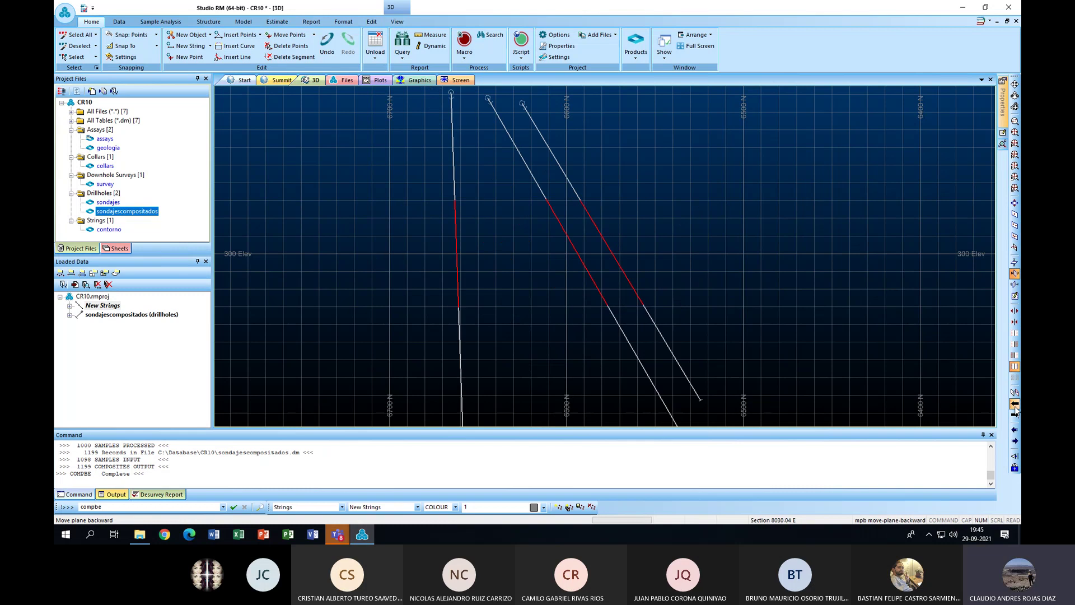
pyautogui.click(190, 46)
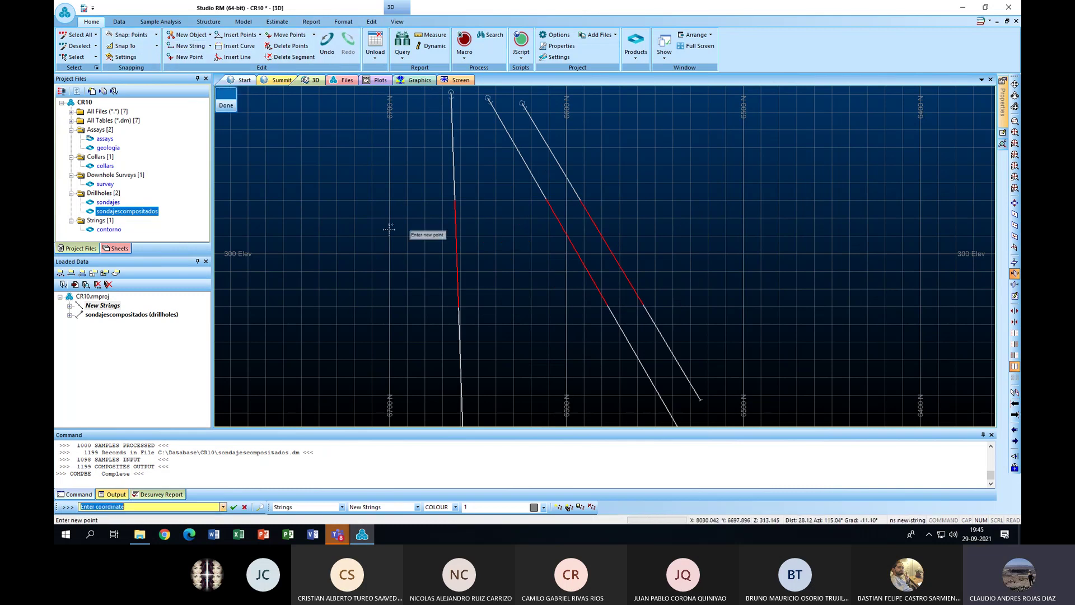
pyautogui.click(392, 219)
pyautogui.click(401, 211)
pyautogui.click(435, 200)
pyautogui.click(458, 200)
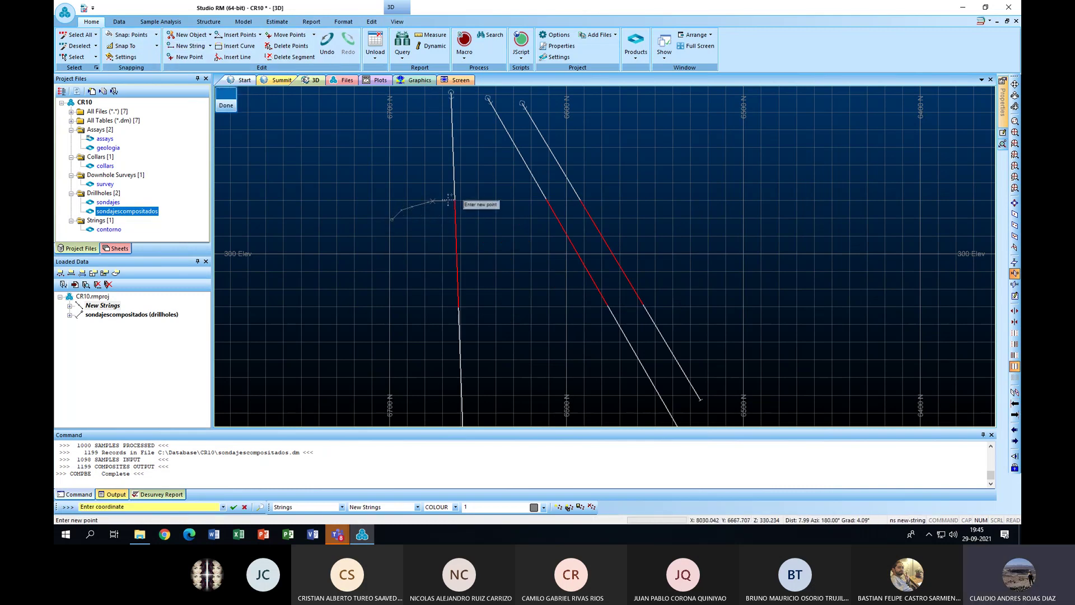
pyautogui.click(479, 200)
pyautogui.click(501, 199)
pyautogui.click(523, 199)
pyautogui.click(546, 200)
pyautogui.click(582, 199)
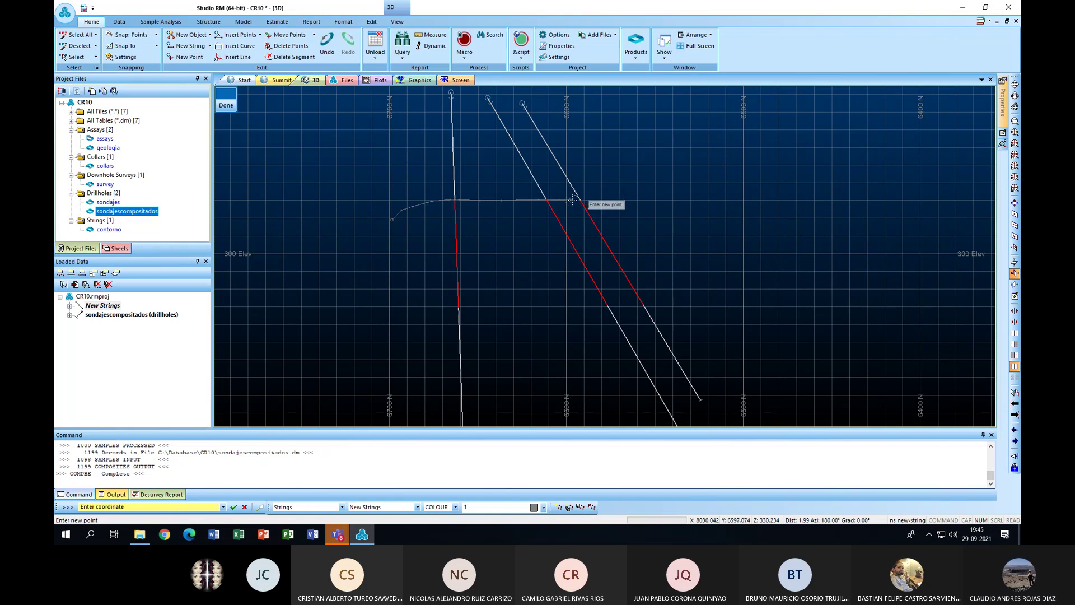
pyautogui.click(602, 199)
pyautogui.click(640, 209)
pyautogui.click(655, 214)
pyautogui.click(664, 229)
pyautogui.click(673, 256)
pyautogui.click(675, 283)
pyautogui.click(667, 296)
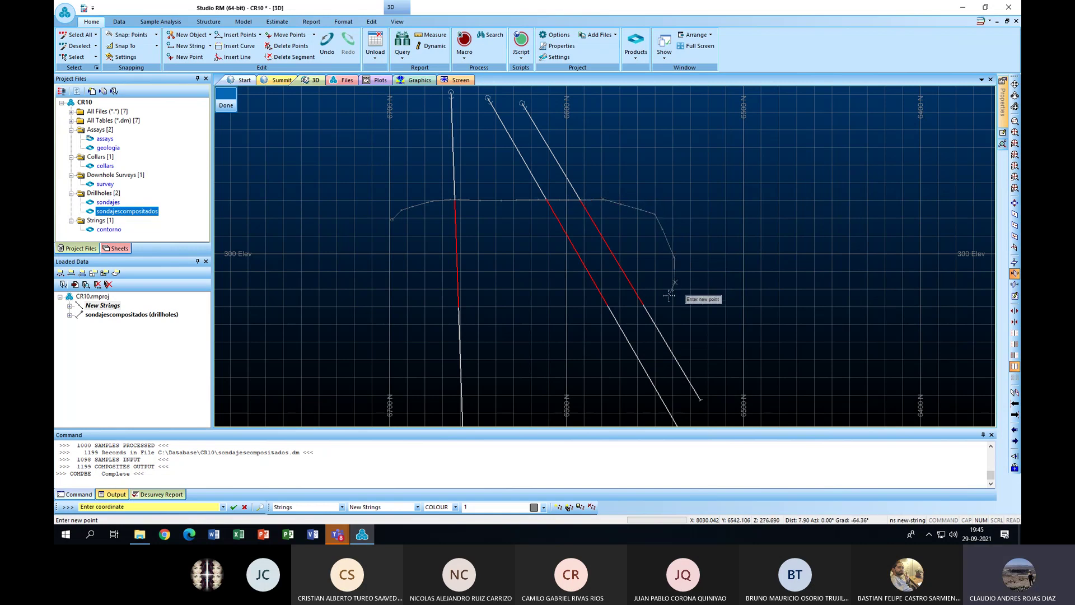
pyautogui.click(649, 305)
pyautogui.click(558, 303)
pyautogui.click(535, 305)
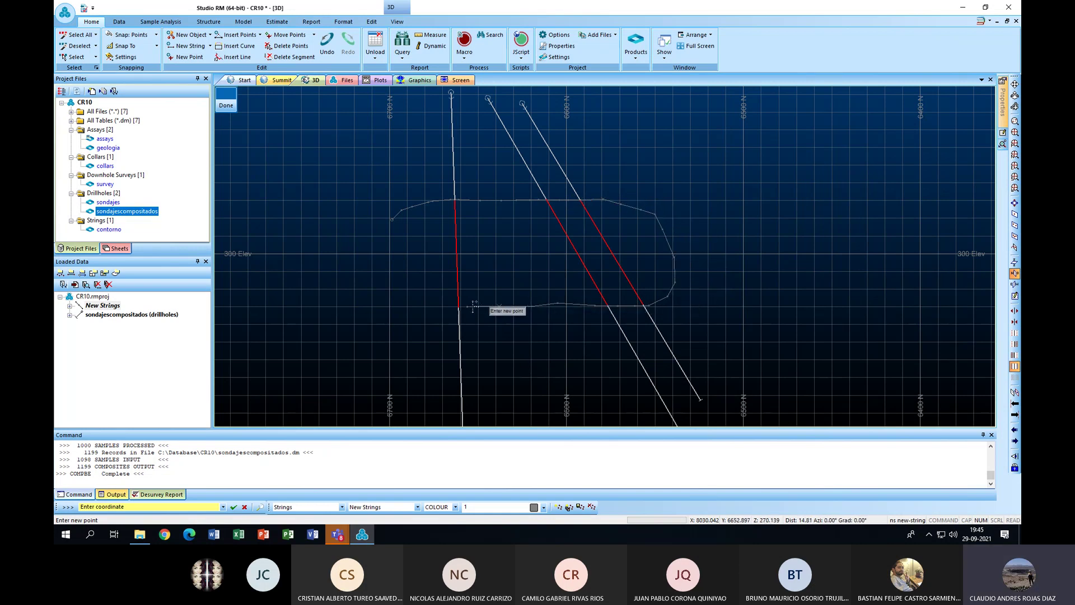
pyautogui.click(460, 307)
pyautogui.click(422, 307)
pyautogui.click(392, 292)
pyautogui.click(383, 253)
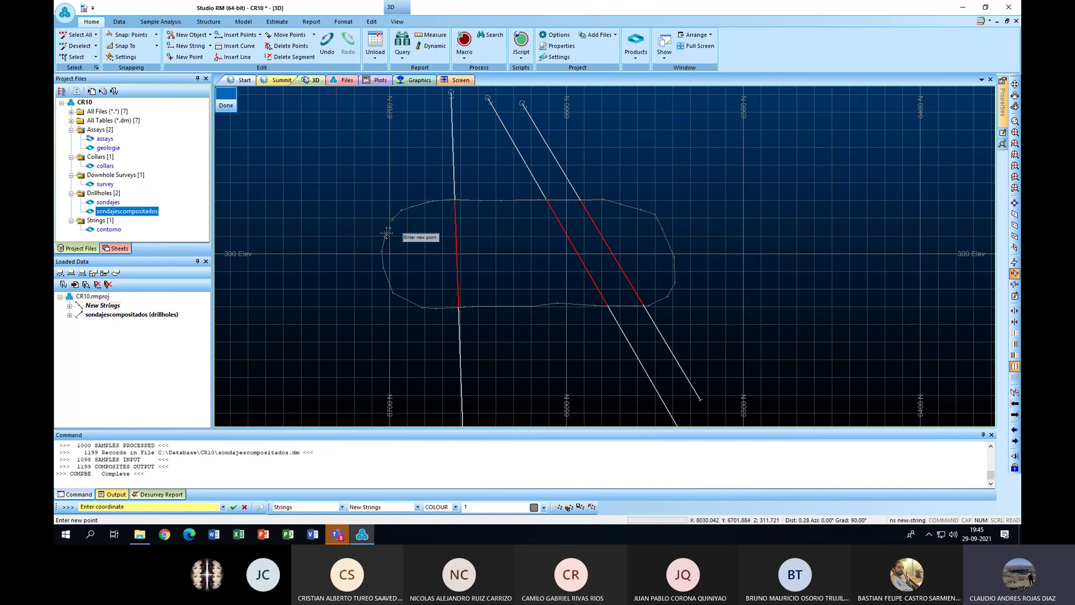
pyautogui.write('clo')
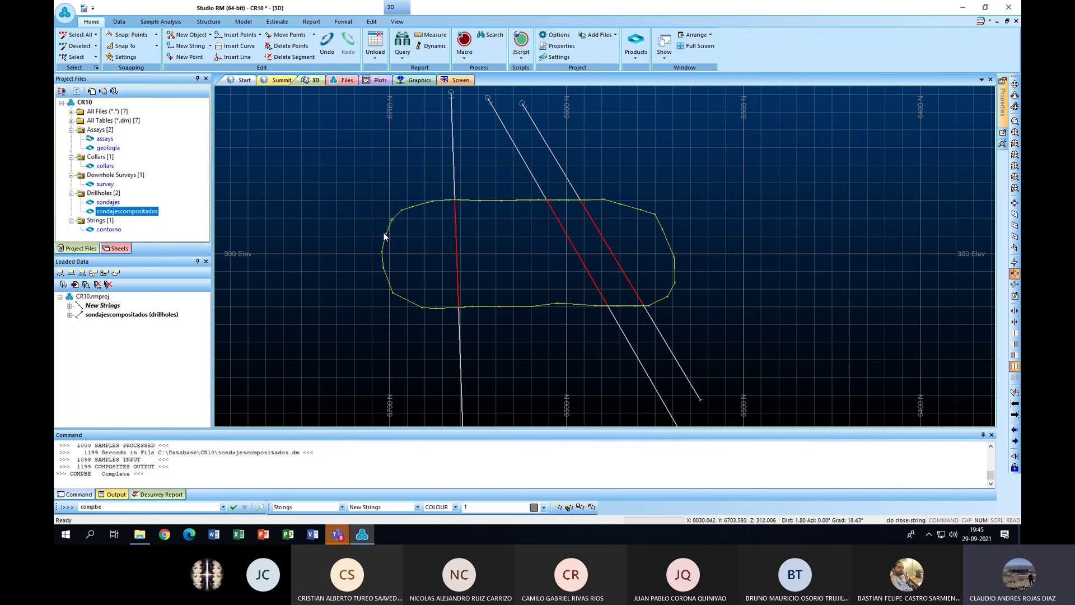
# Move the section plane back to 8055.04 E and digitize a closed string enclosing the red intervals of its four drillholes
pyautogui.click(1013, 403)
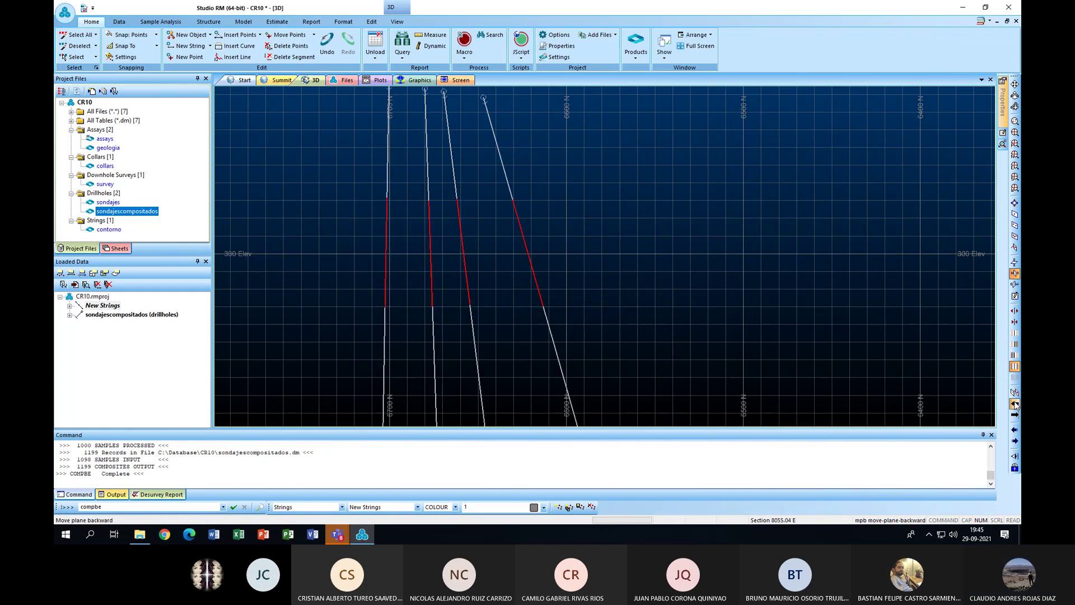
pyautogui.click(188, 46)
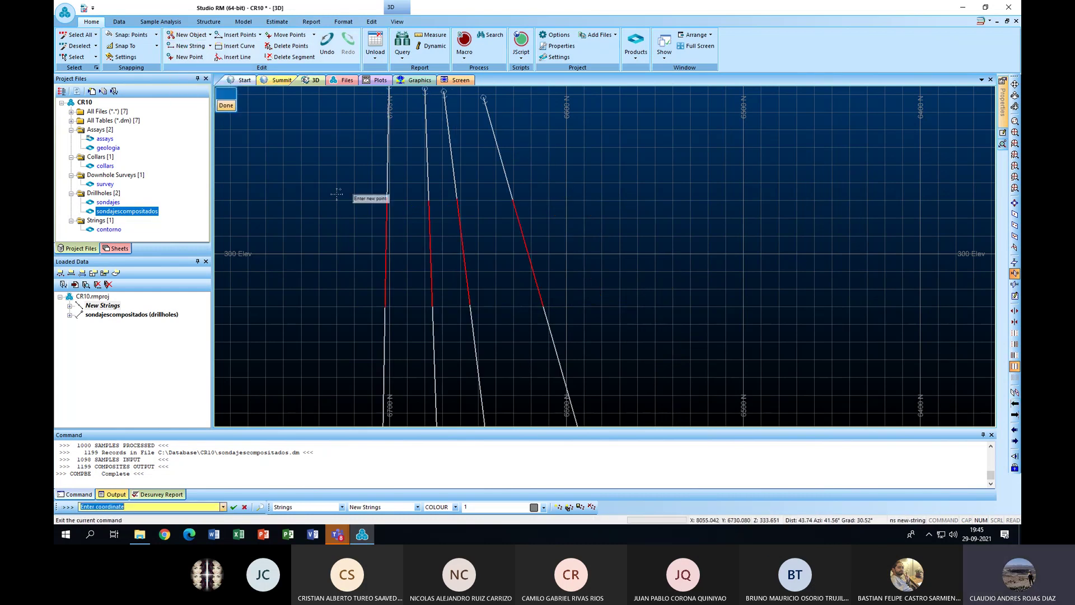
pyautogui.click(330, 222)
pyautogui.click(357, 199)
pyautogui.click(386, 198)
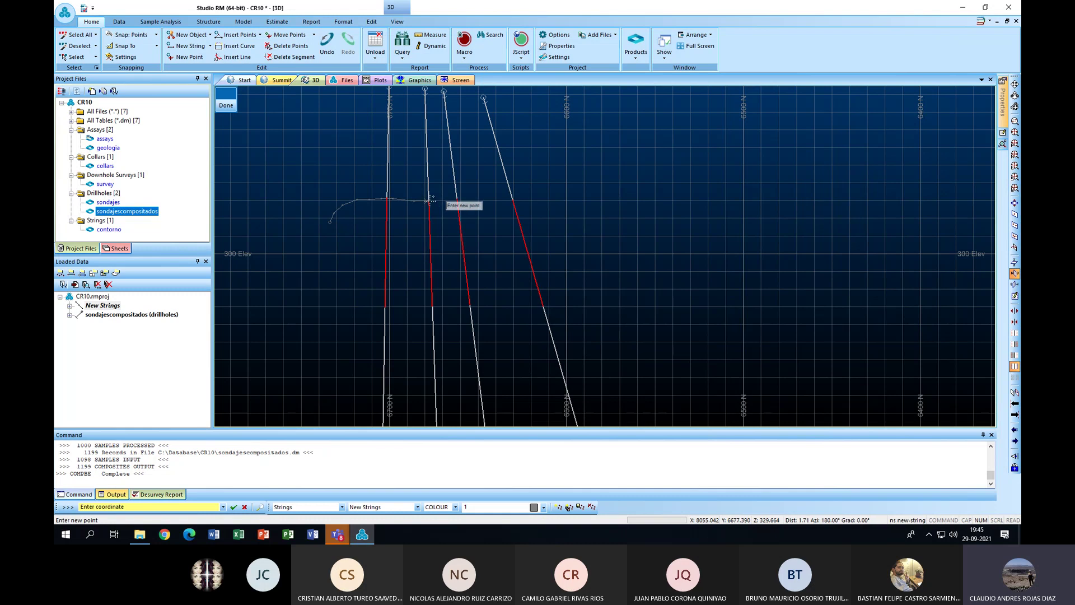
pyautogui.click(429, 201)
pyautogui.click(457, 200)
pyautogui.click(512, 201)
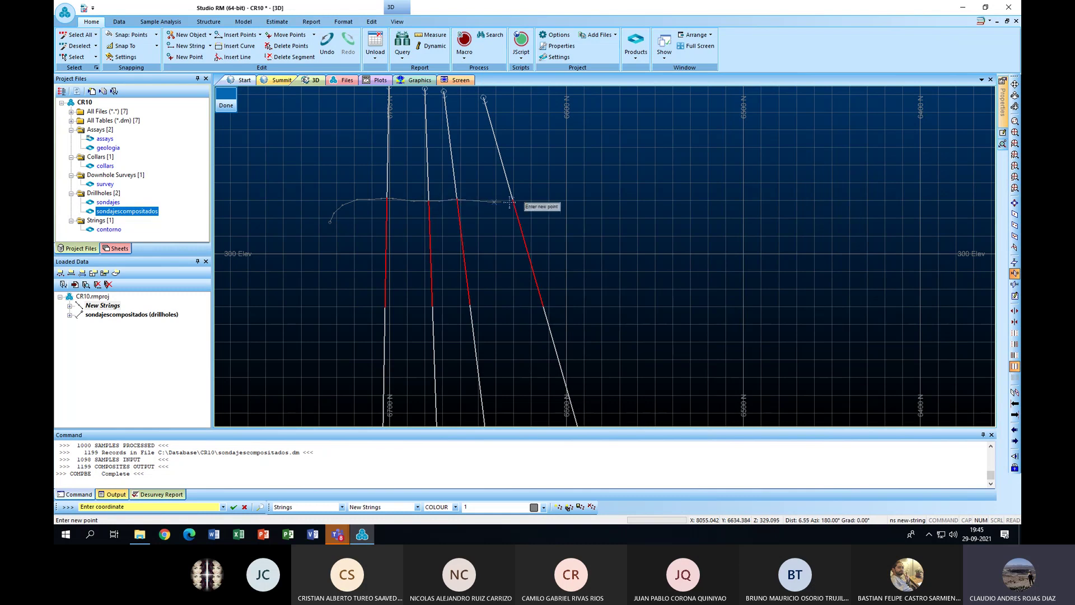
pyautogui.click(579, 203)
pyautogui.click(589, 215)
pyautogui.click(597, 231)
pyautogui.click(599, 274)
pyautogui.click(559, 305)
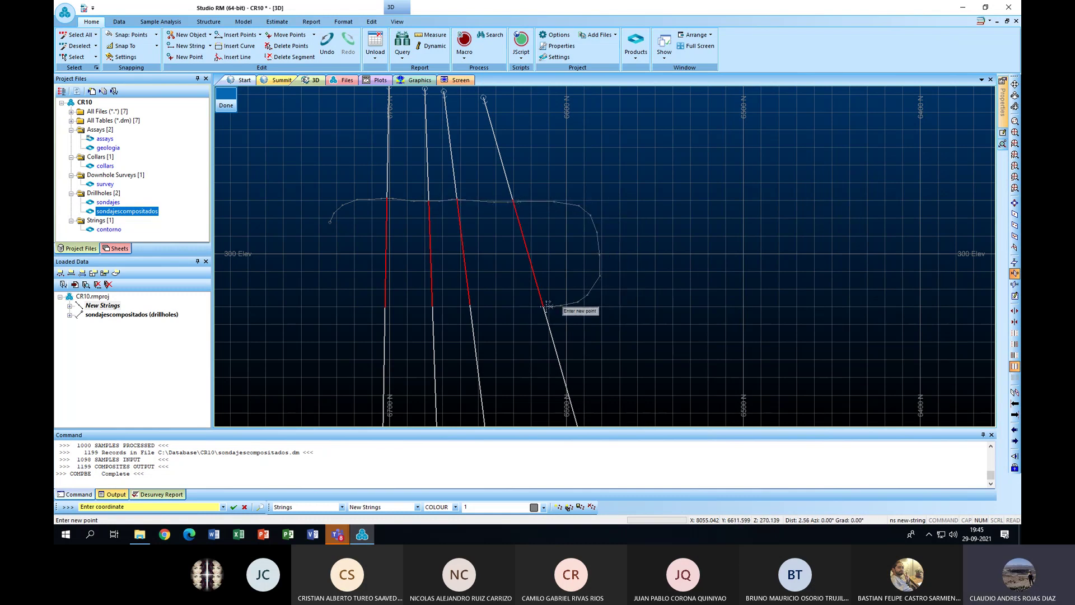
pyautogui.click(523, 306)
pyautogui.click(499, 304)
pyautogui.click(454, 307)
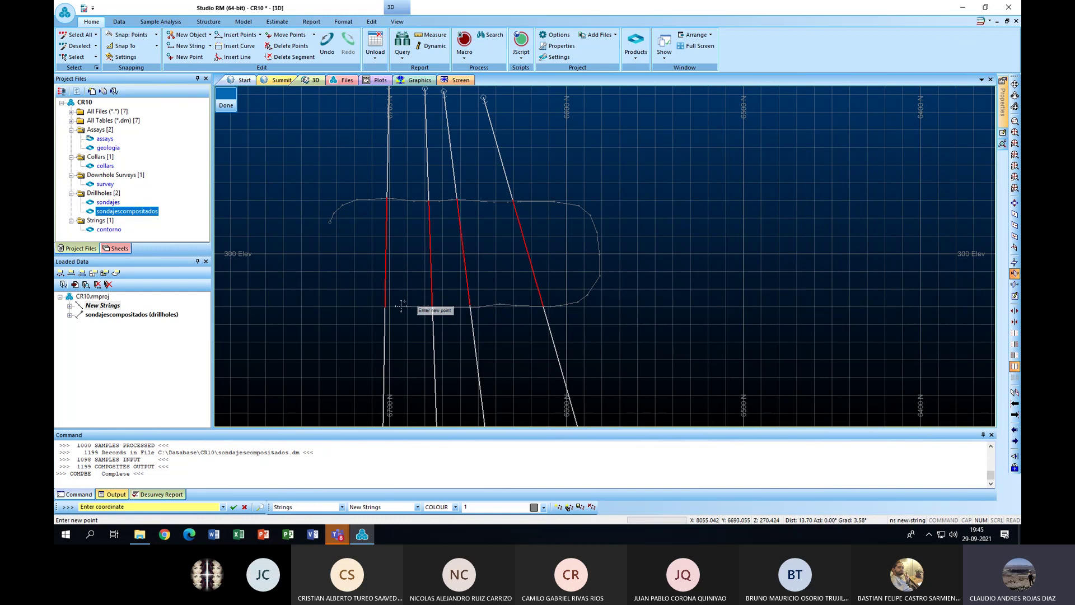
pyautogui.click(352, 298)
pyautogui.click(341, 290)
pyautogui.click(333, 278)
pyautogui.click(325, 261)
pyautogui.click(323, 242)
pyautogui.click(325, 232)
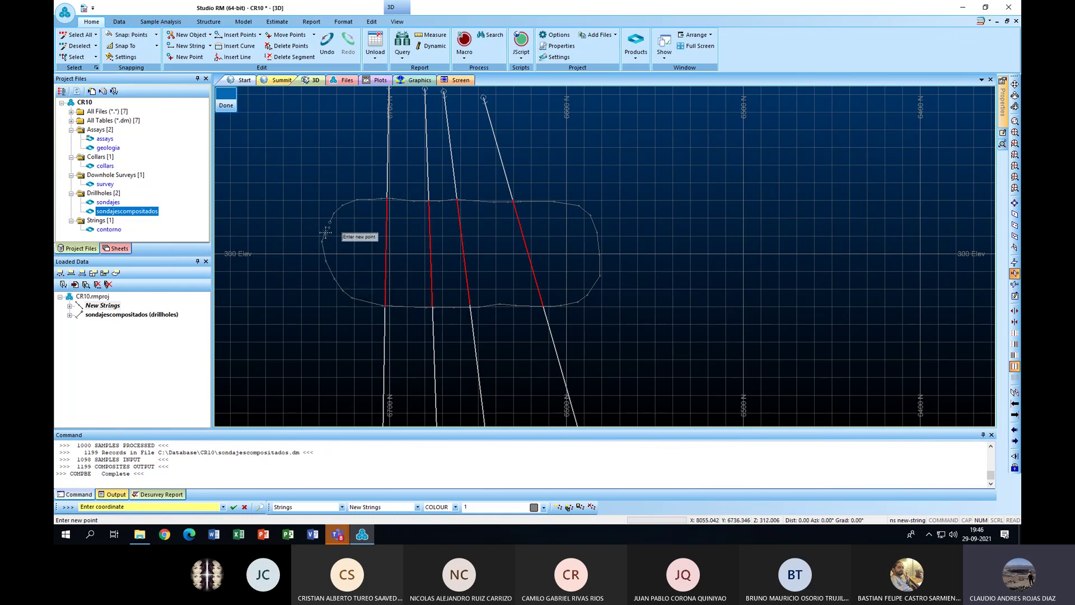
pyautogui.press('c')
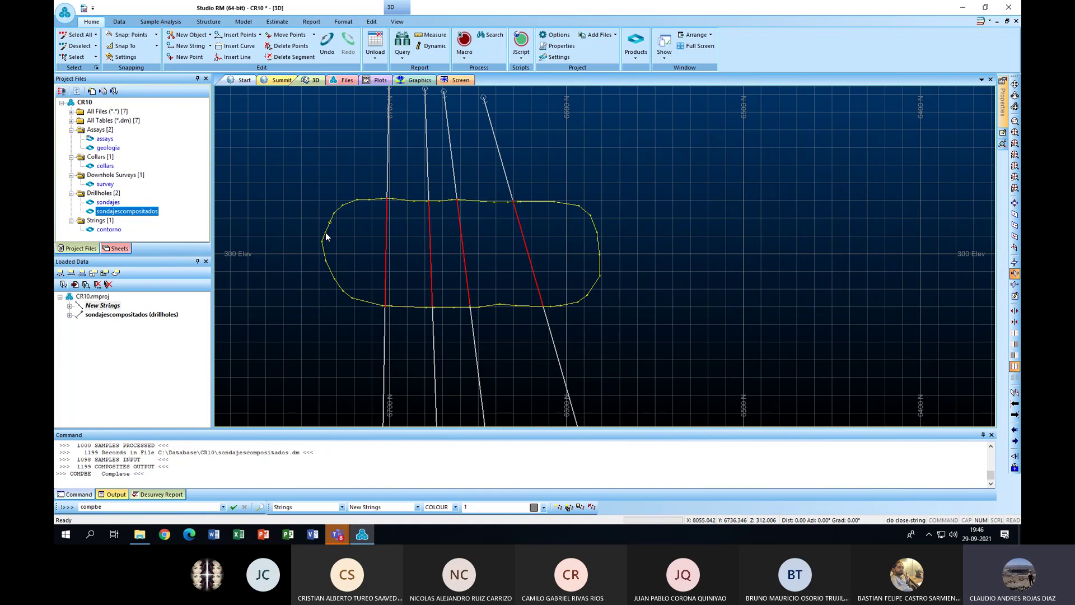
# Move the section plane back to 8080.04 E and digitize a closed string around the red intervals of the two drillholes
pyautogui.click(1015, 404)
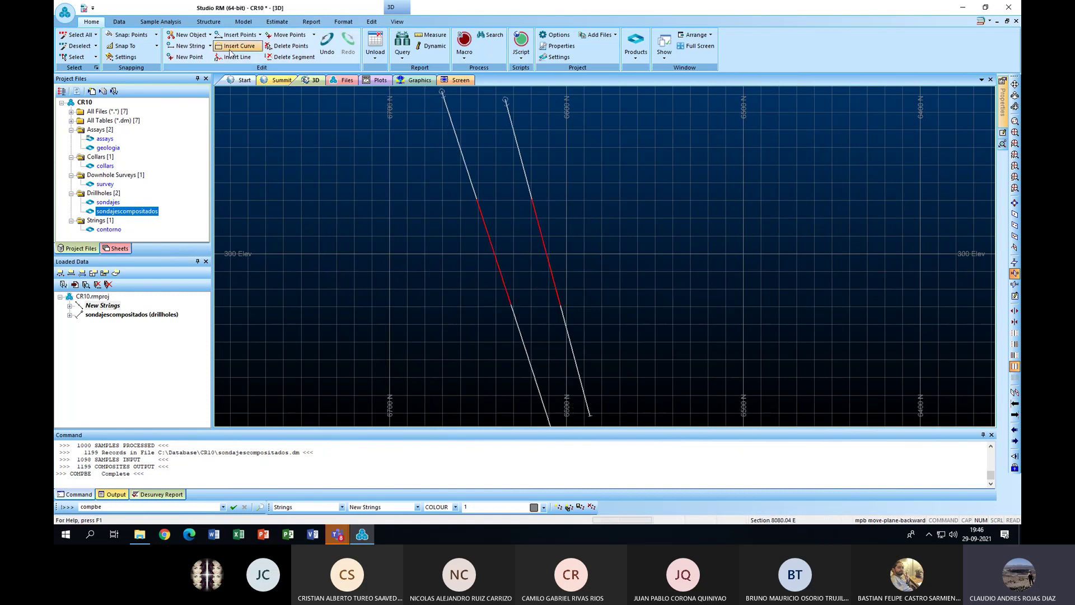
pyautogui.click(189, 49)
pyautogui.click(392, 222)
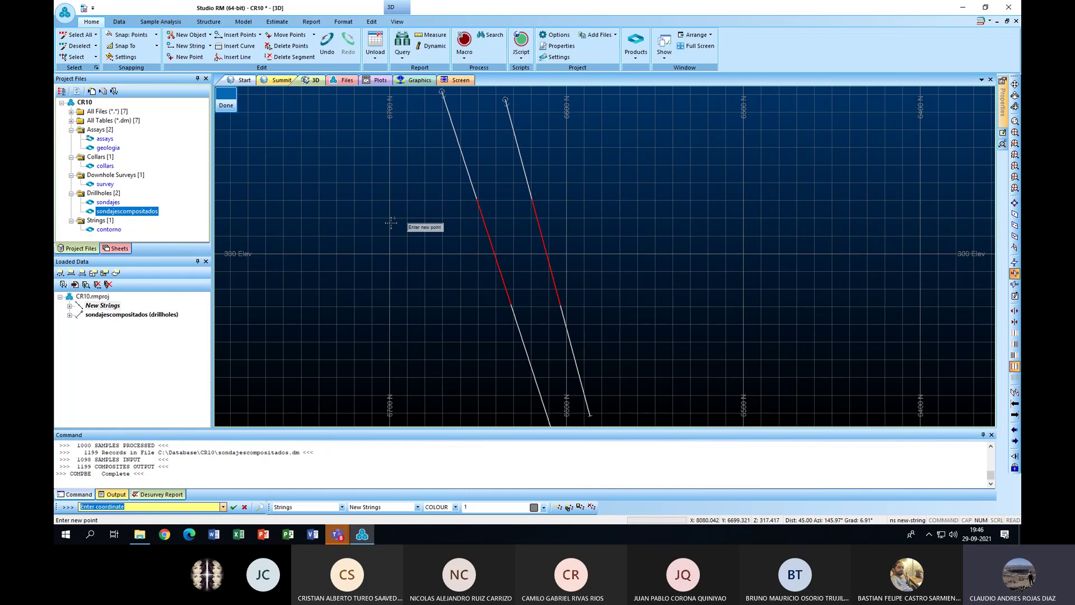
pyautogui.click(414, 205)
pyautogui.click(452, 205)
pyautogui.click(466, 198)
pyautogui.click(478, 198)
pyautogui.click(500, 198)
pyautogui.click(519, 198)
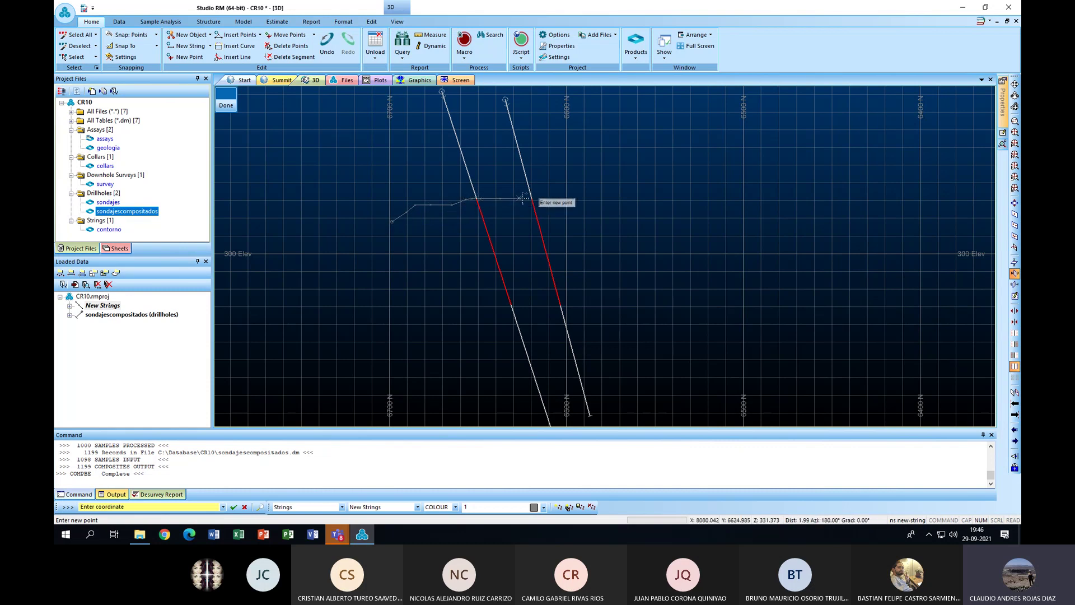
pyautogui.click(532, 198)
pyautogui.click(546, 196)
pyautogui.click(567, 197)
pyautogui.click(598, 202)
pyautogui.click(626, 203)
pyautogui.click(641, 210)
pyautogui.click(652, 220)
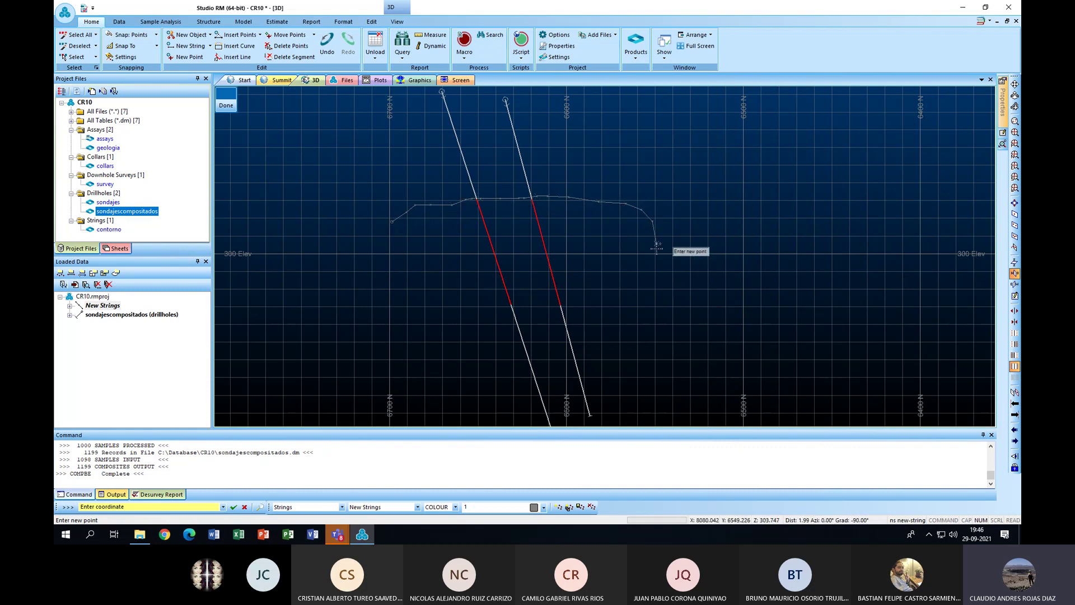
pyautogui.click(657, 243)
pyautogui.click(645, 287)
pyautogui.click(622, 298)
pyautogui.click(585, 303)
pyautogui.click(559, 307)
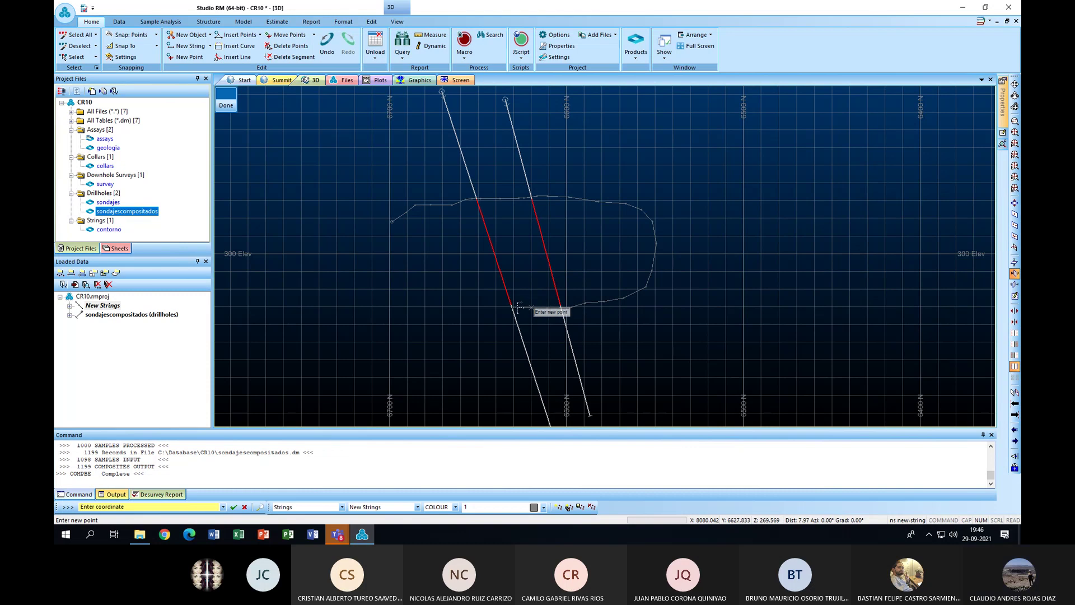
pyautogui.click(487, 306)
pyautogui.click(424, 306)
pyautogui.click(402, 284)
pyautogui.click(392, 269)
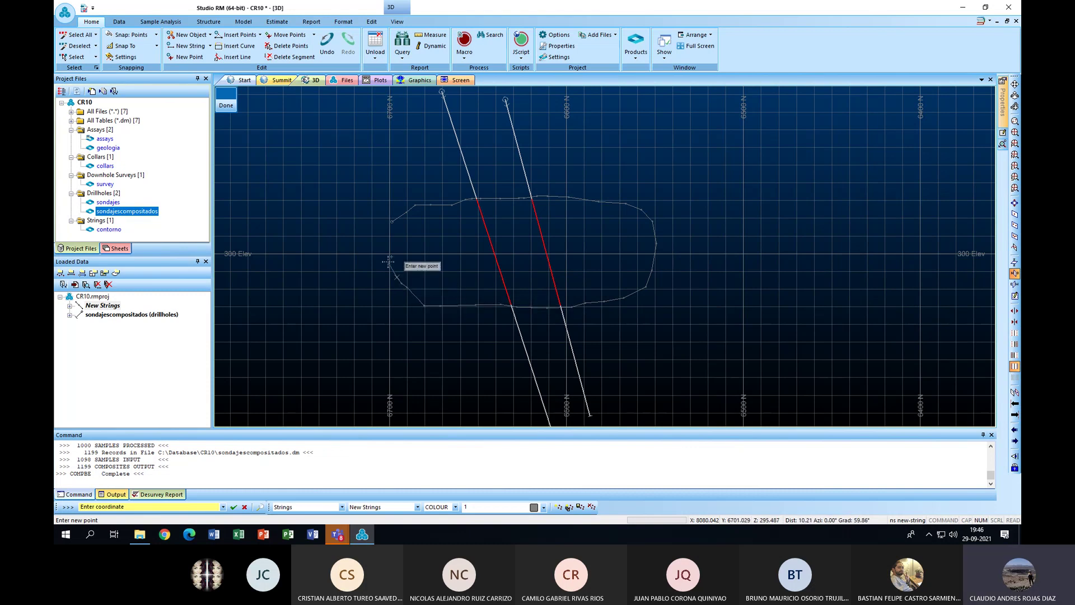
pyautogui.click(389, 250)
pyautogui.click(389, 233)
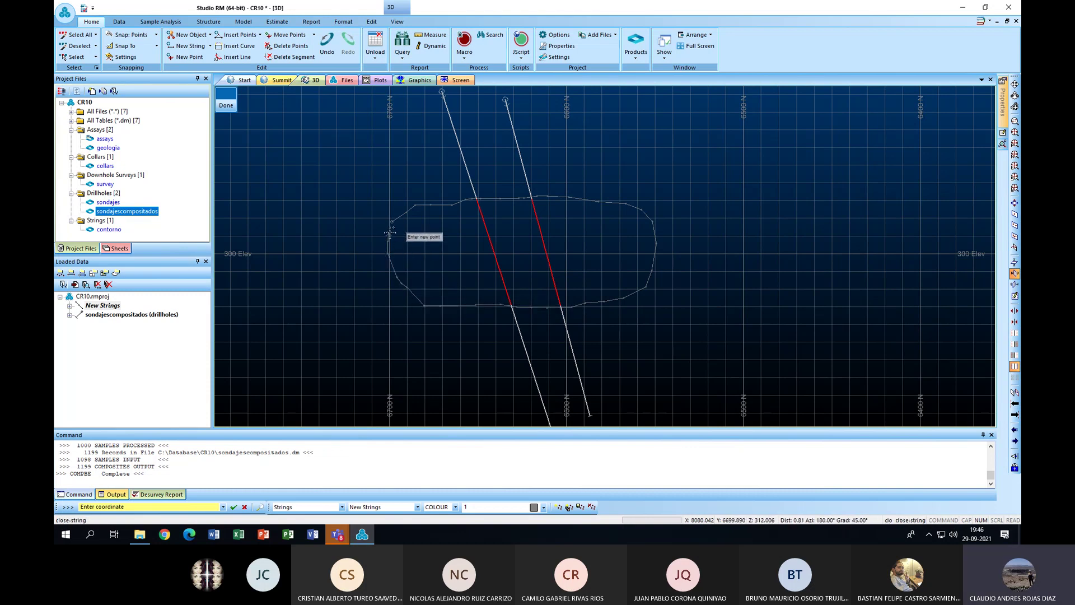
pyautogui.press('c')
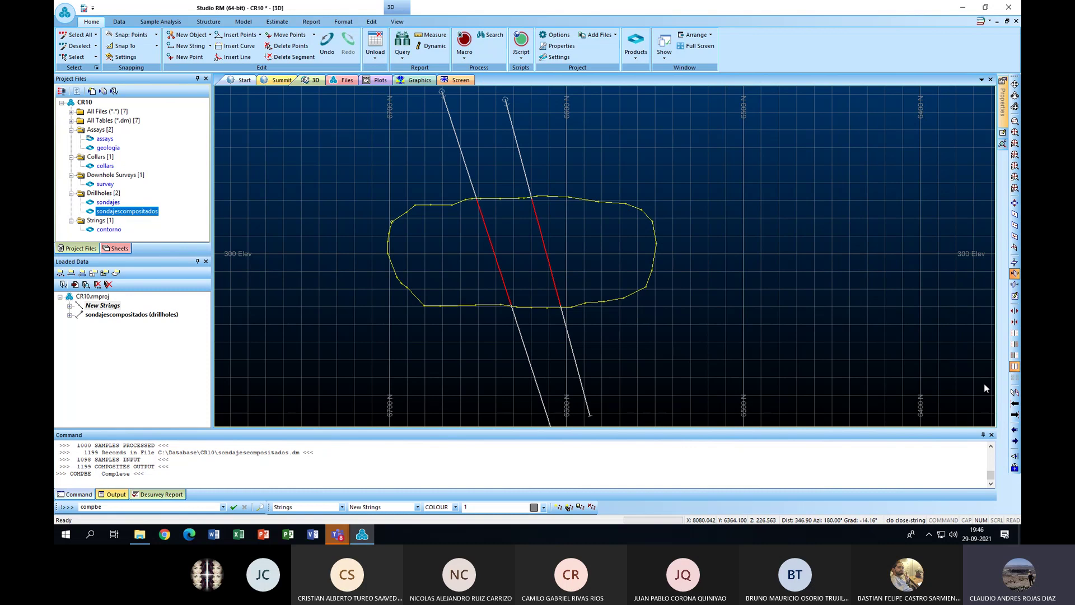
# Move the section plane back to 8105.04 E and digitize a closed string enclosing its three red intervals, passing through the interval ends
pyautogui.click(1015, 403)
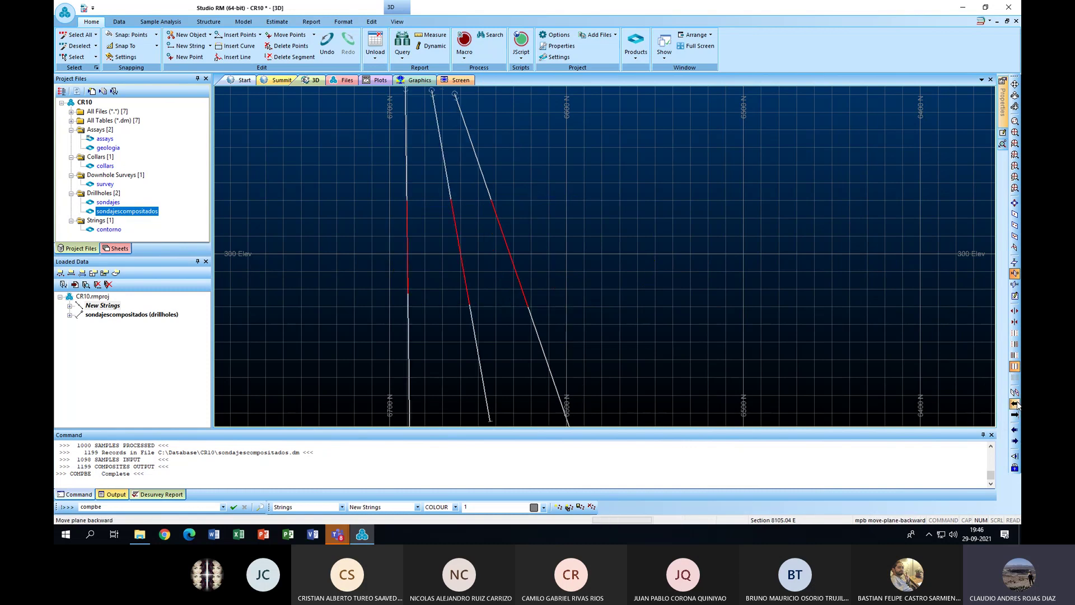
pyautogui.click(187, 46)
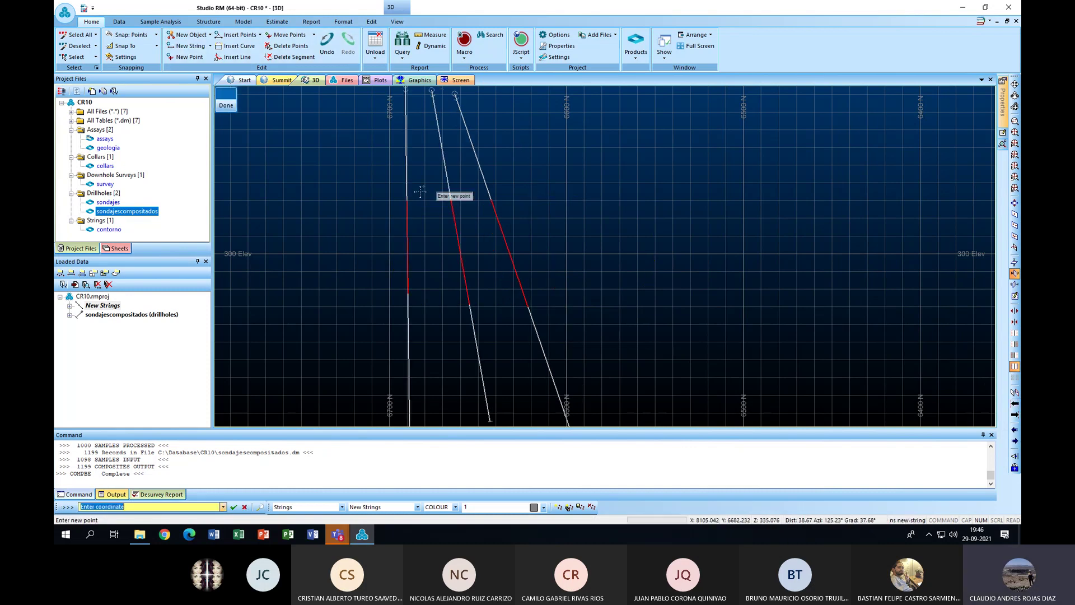
pyautogui.click(350, 215)
pyautogui.click(364, 206)
pyautogui.click(380, 199)
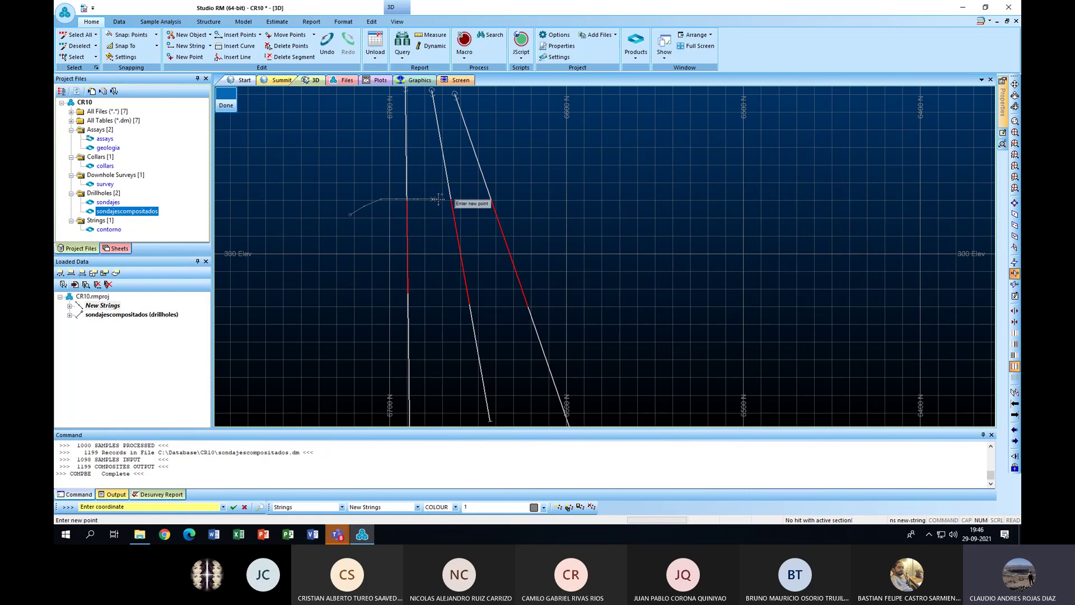
pyautogui.click(451, 199)
pyautogui.click(491, 200)
pyautogui.click(514, 201)
pyautogui.click(536, 201)
pyautogui.click(560, 201)
pyautogui.click(573, 206)
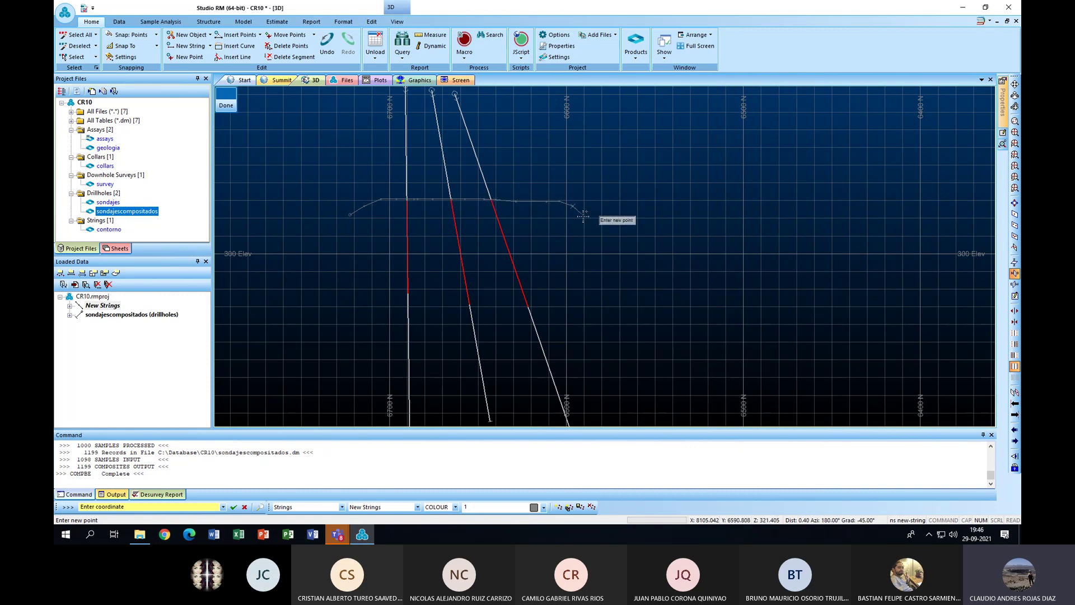
pyautogui.click(583, 215)
pyautogui.click(593, 235)
pyautogui.click(598, 259)
pyautogui.click(597, 276)
pyautogui.click(586, 292)
pyautogui.click(557, 302)
pyautogui.click(529, 307)
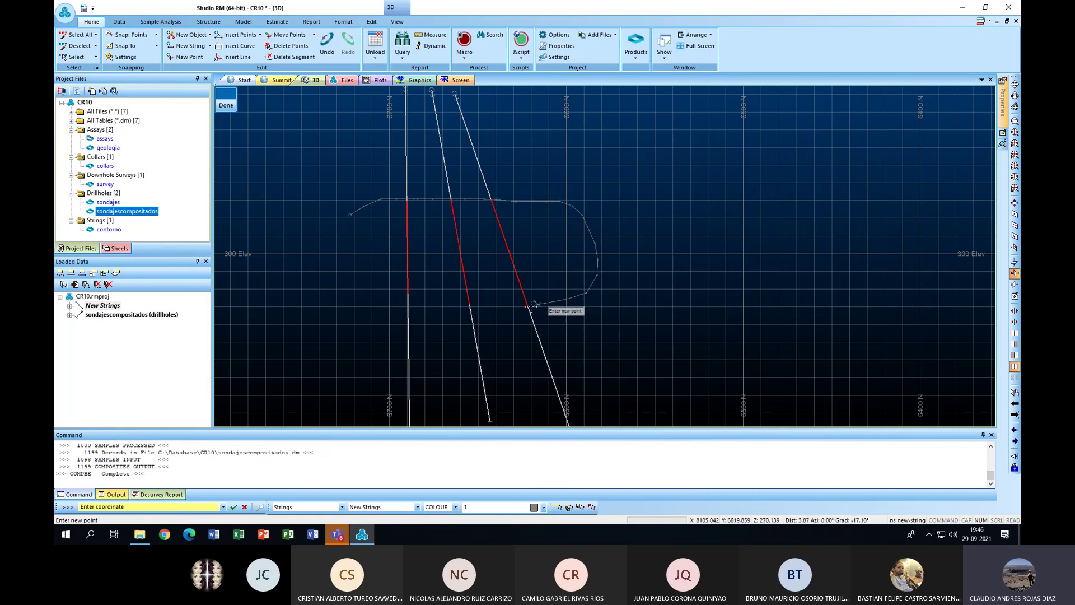
pyautogui.click(495, 307)
pyautogui.click(469, 306)
pyautogui.click(426, 299)
pyautogui.click(394, 294)
pyautogui.click(371, 288)
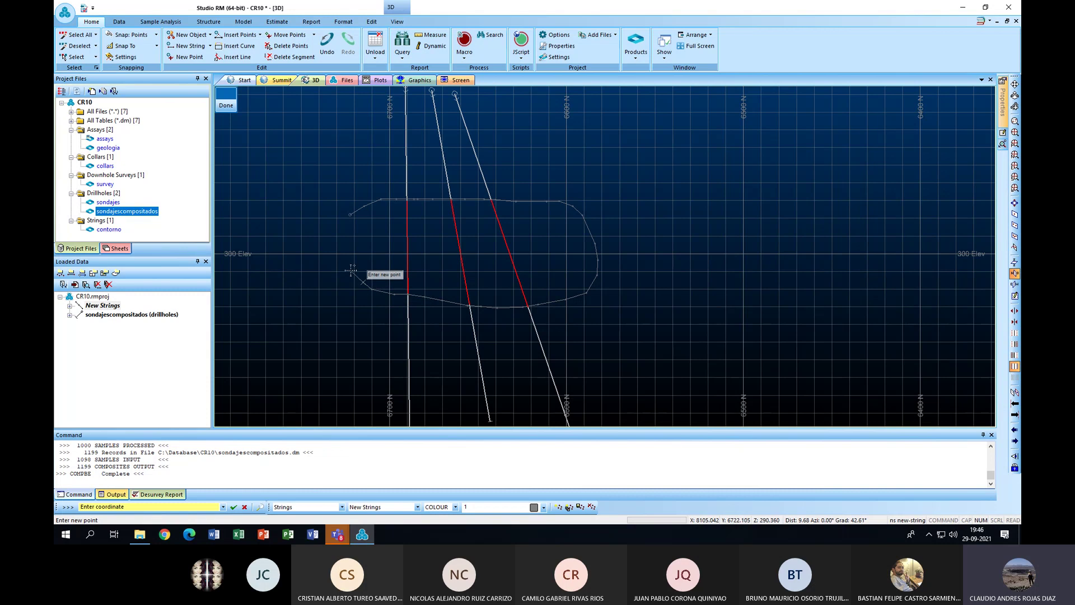
pyautogui.click(351, 270)
pyautogui.click(346, 247)
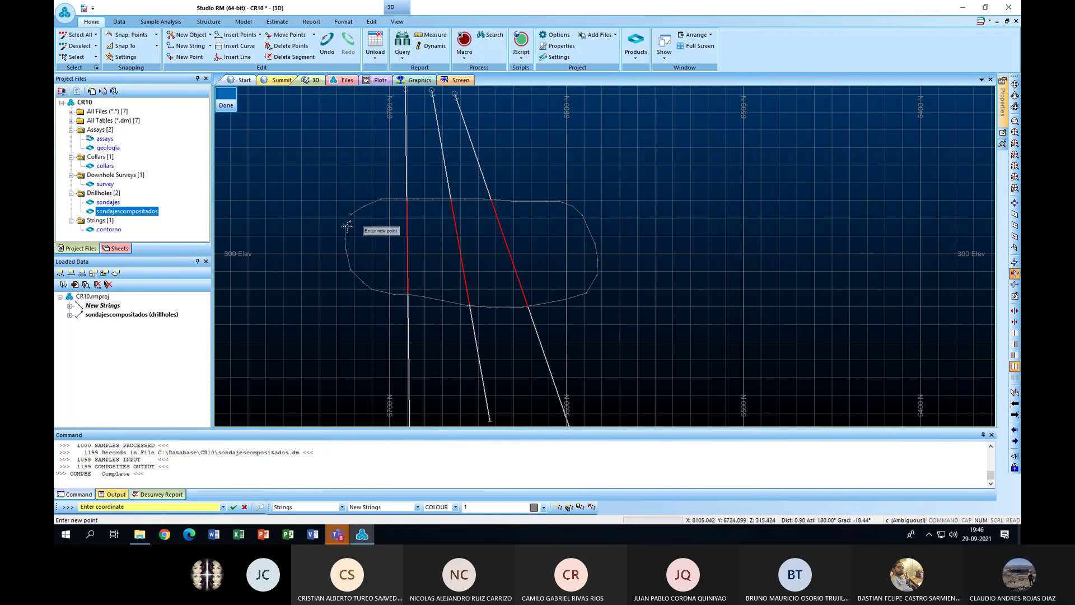
pyautogui.write('lo')
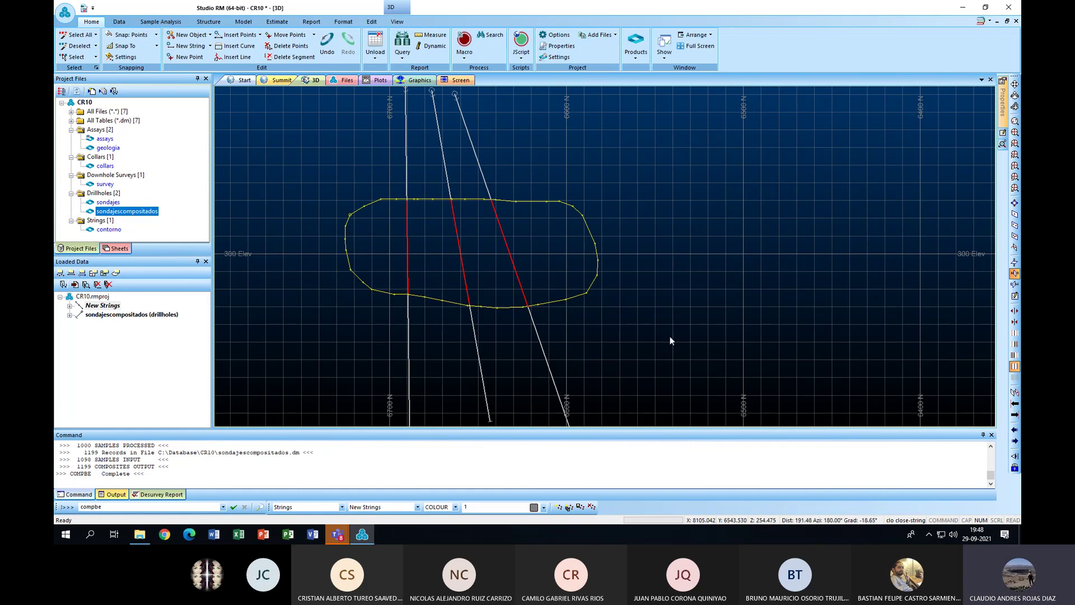
# Check section 8130.04 E for further drillholes and return the section plane to 8105.04 E
pyautogui.click(1016, 405)
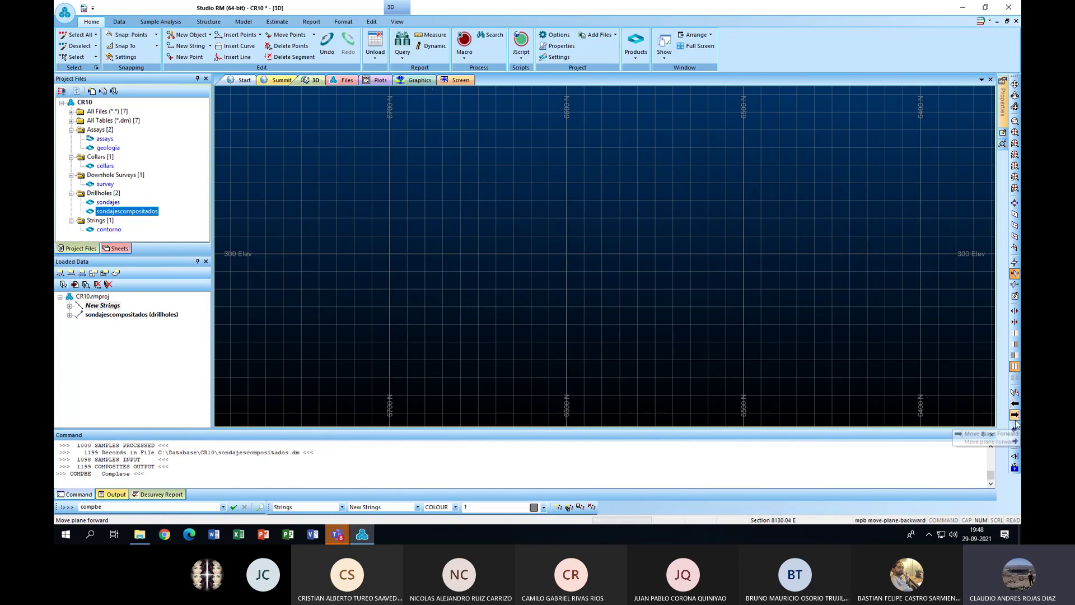
pyautogui.click(1012, 415)
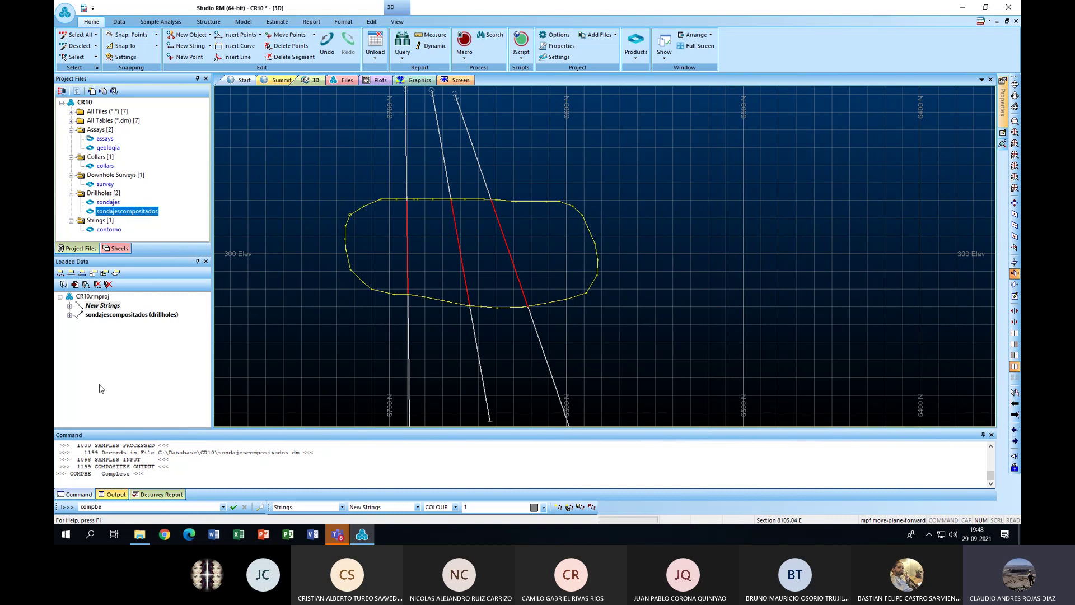
# Save the new strings object as an extended precision Datamine file named perfiles in the CR10 folder
pyautogui.rightClick(100, 306)
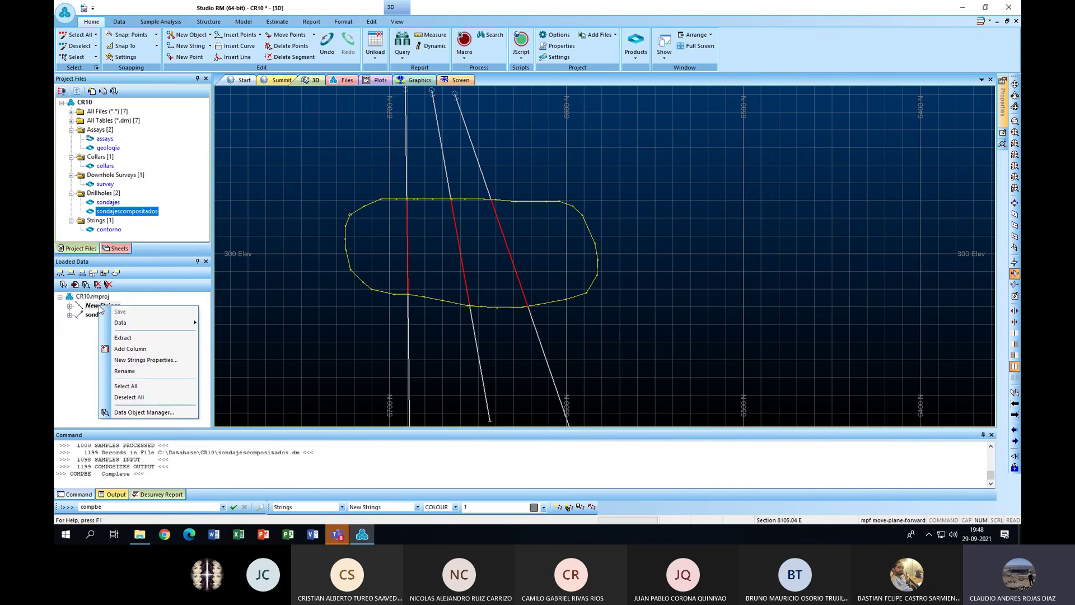
pyautogui.moveTo(126, 323)
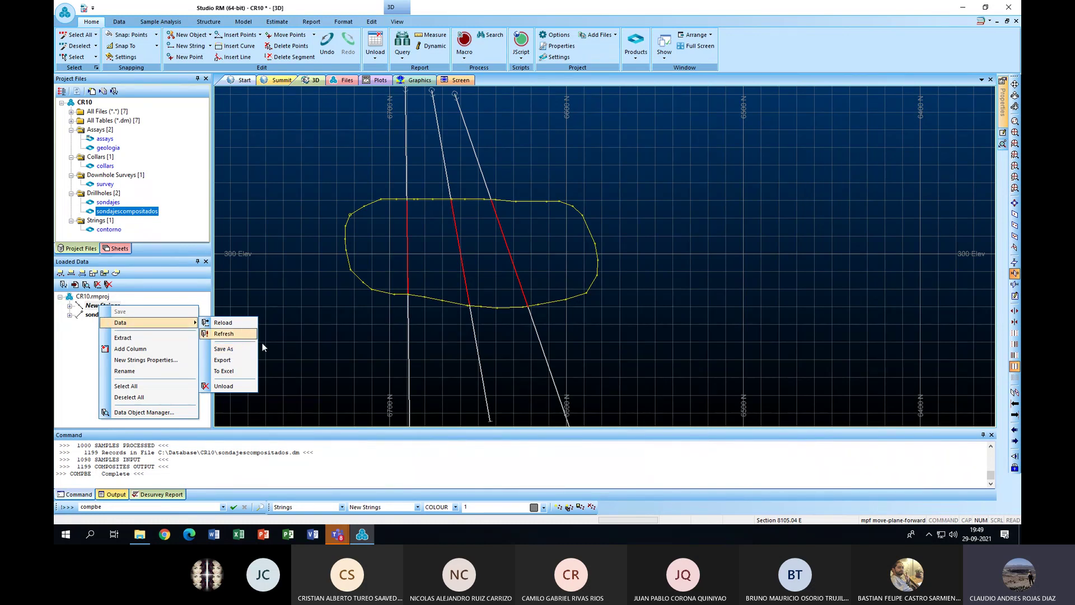
pyautogui.click(230, 348)
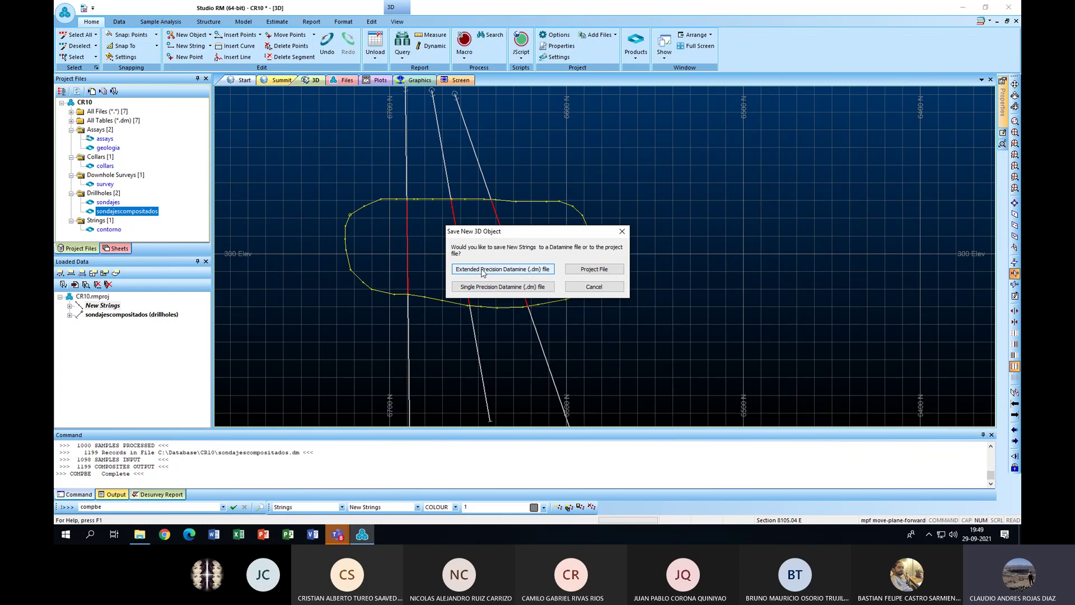
pyautogui.click(478, 270)
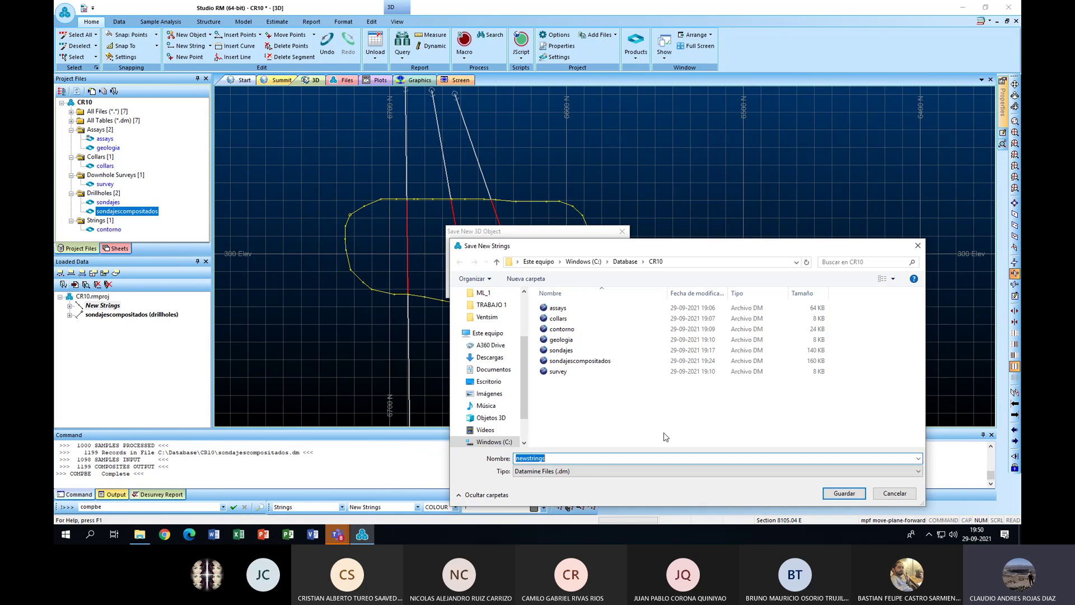
pyautogui.write('perfiles')
pyautogui.click(851, 496)
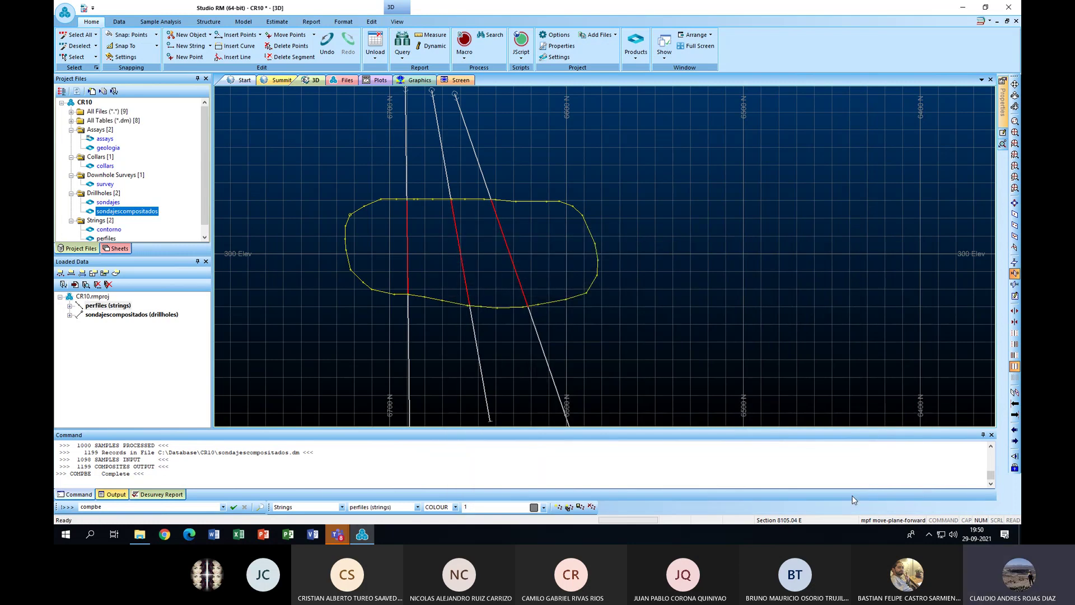
# Unload all loaded data and load only the perfiles strings into the 3D view
pyautogui.click(96, 307)
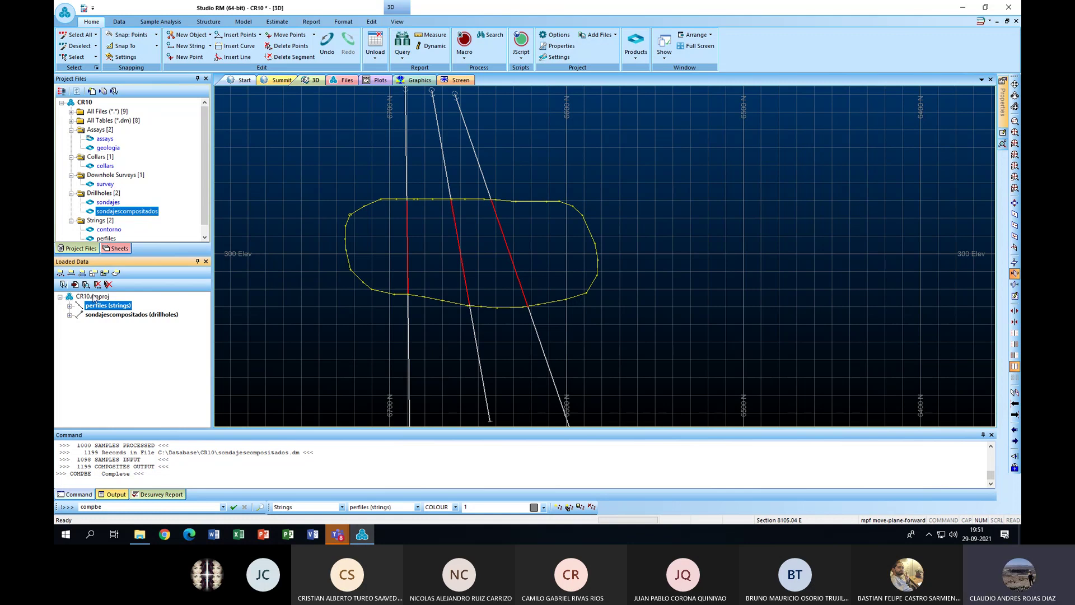
pyautogui.click(108, 285)
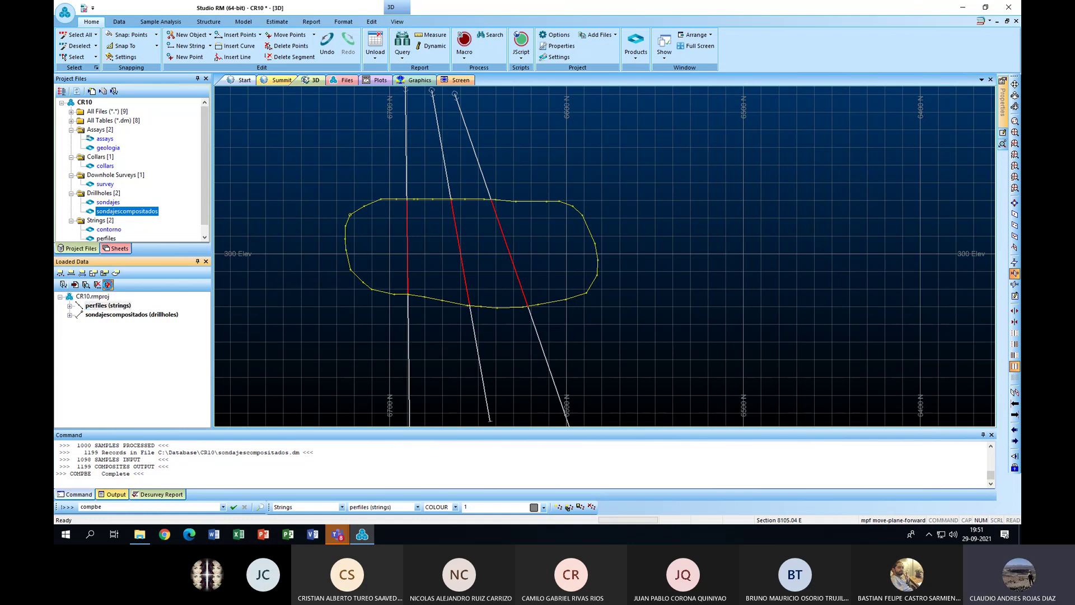
pyautogui.click(109, 286)
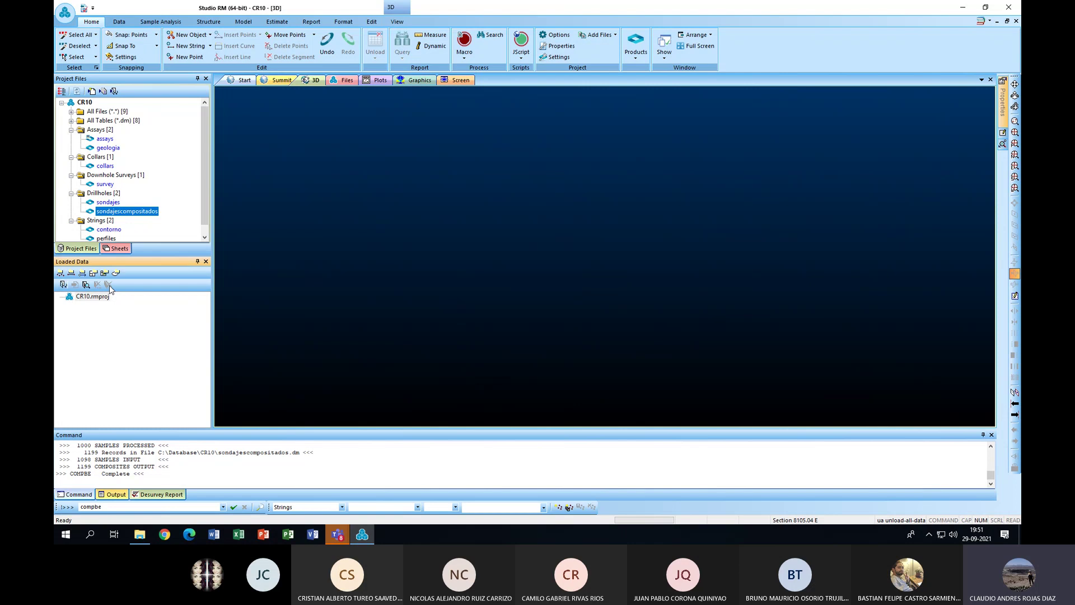
pyautogui.scroll(-1, 112, 215)
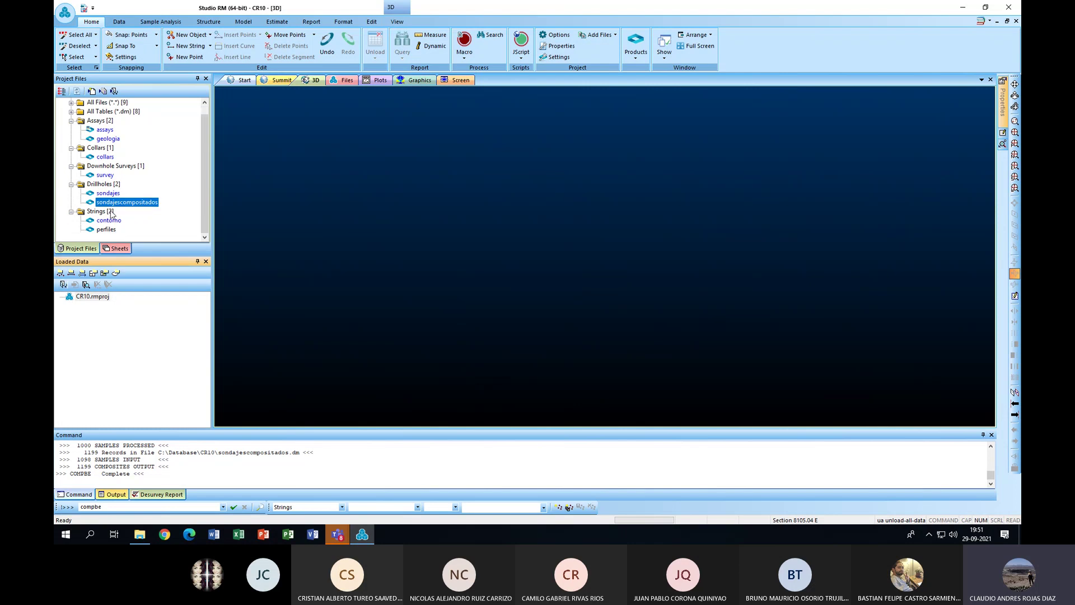
pyautogui.click(114, 230)
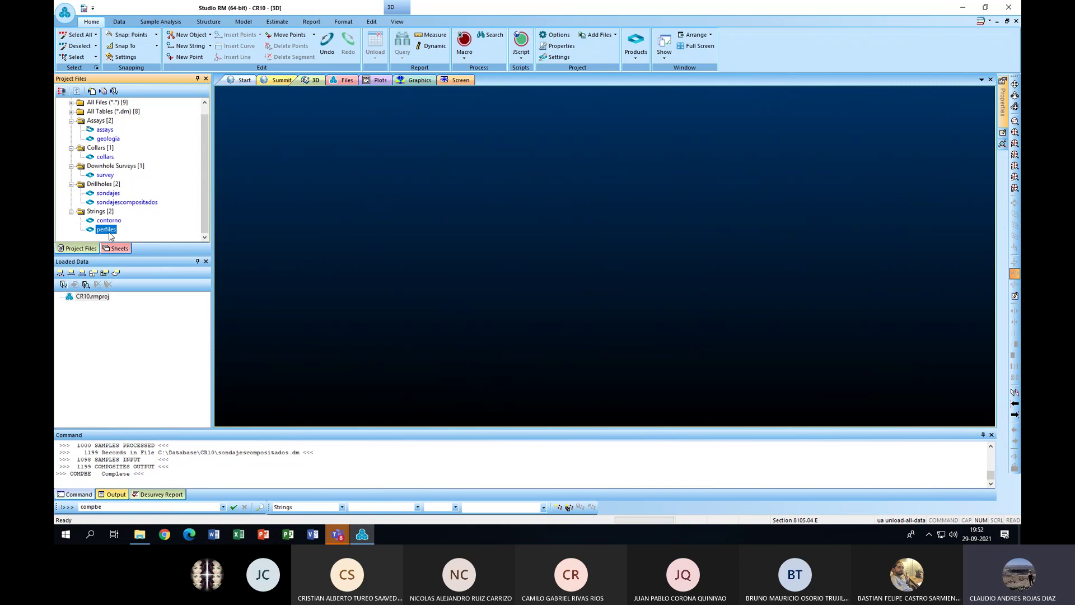
pyautogui.moveTo(130, 233); pyautogui.dragTo(469, 253)
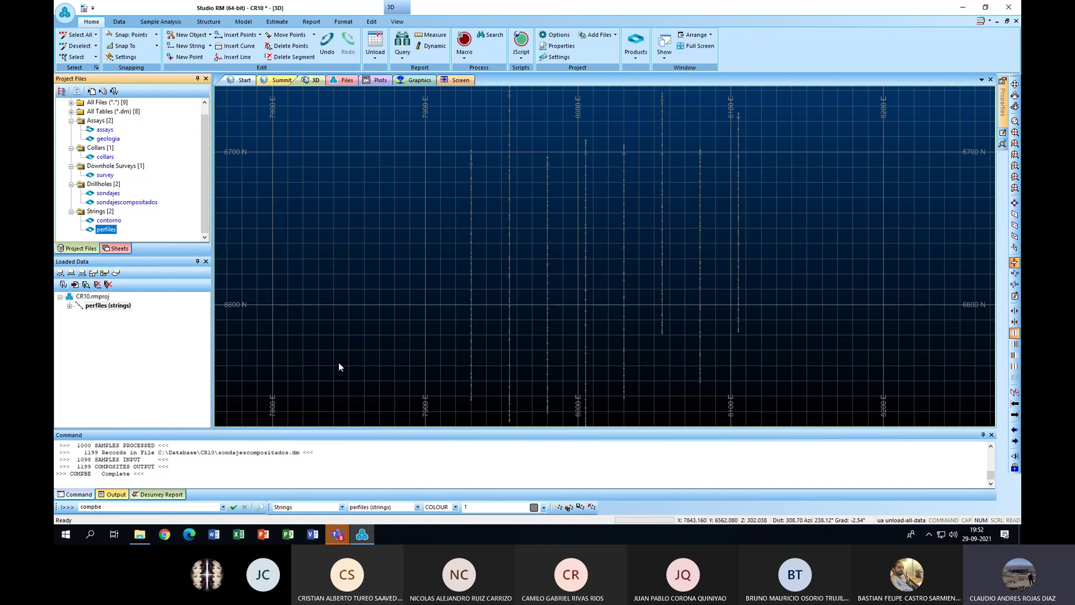
# Hide the default grid in the 3D view
pyautogui.click(117, 249)
pyautogui.scroll(-1, 117, 219)
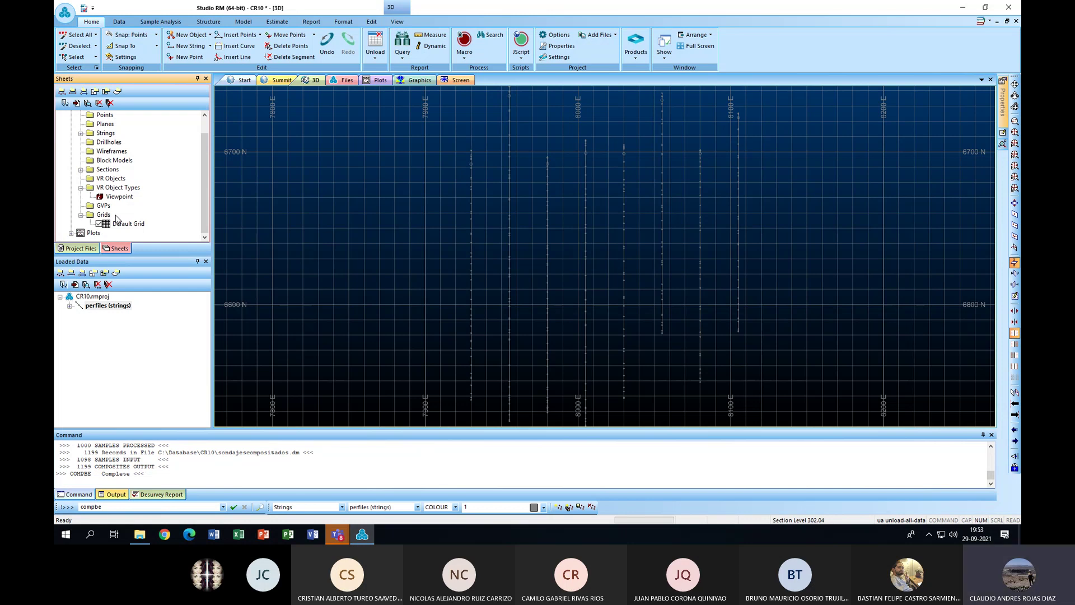
pyautogui.click(99, 223)
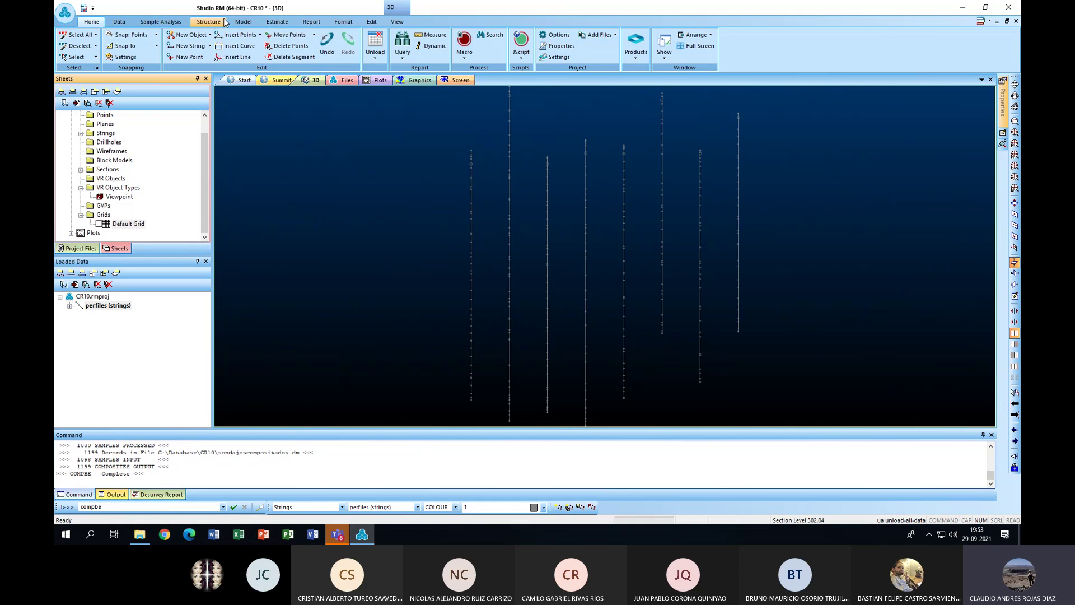
# Link the perfiles section strings one after another from the westernmost to the easternmost to build a wireframe
pyautogui.click(205, 22)
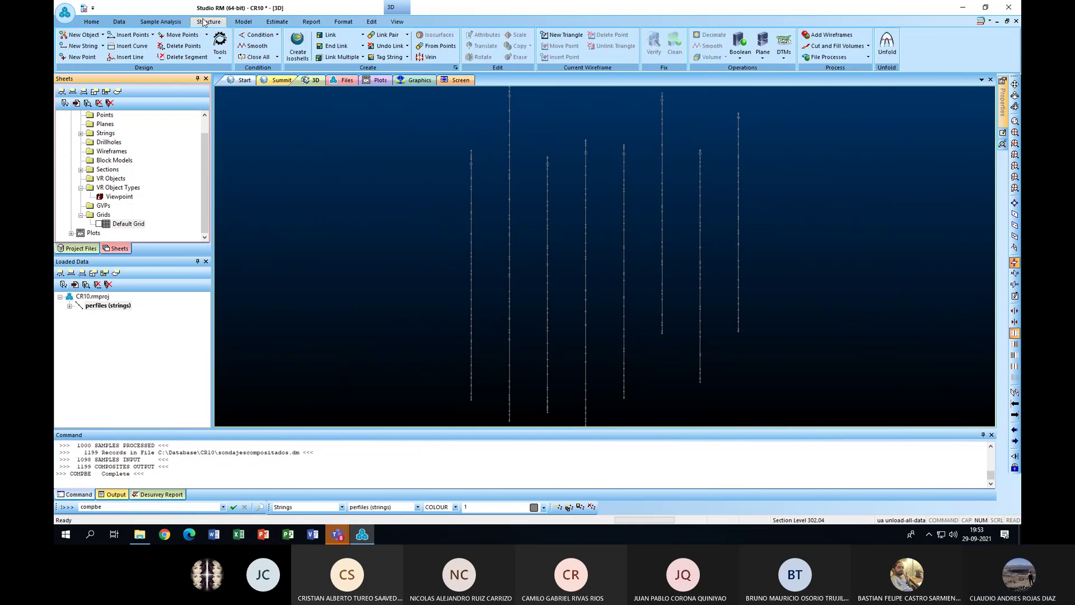
pyautogui.click(329, 38)
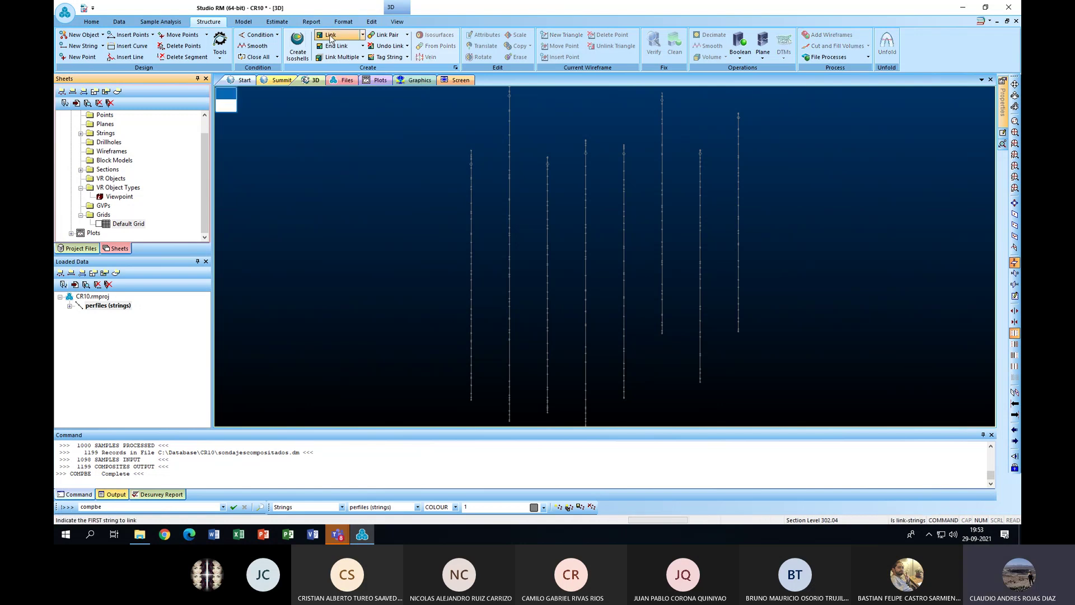
pyautogui.click(471, 272)
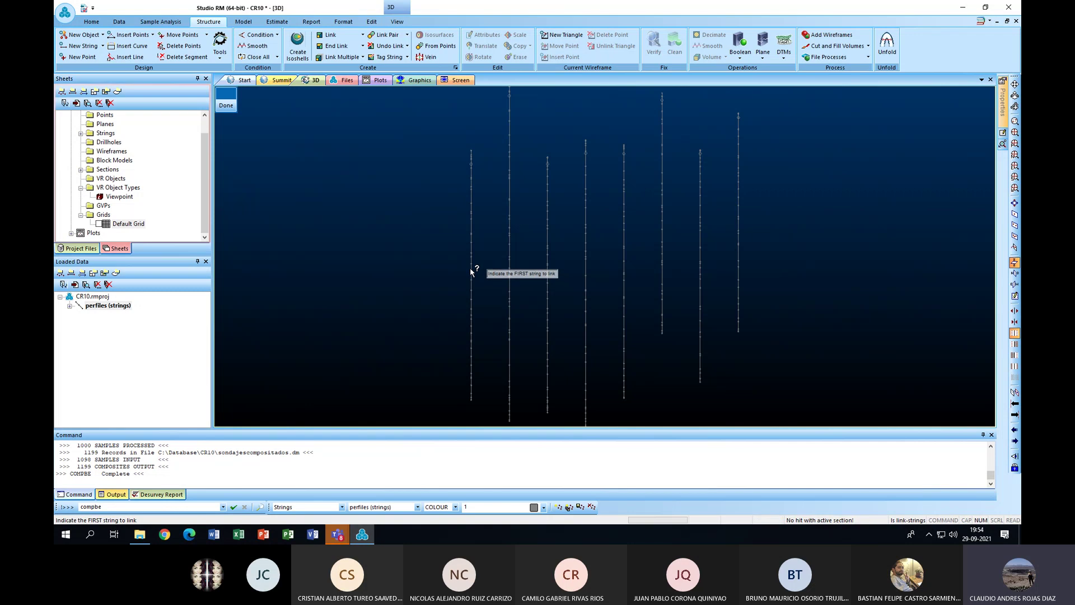
pyautogui.click(509, 274)
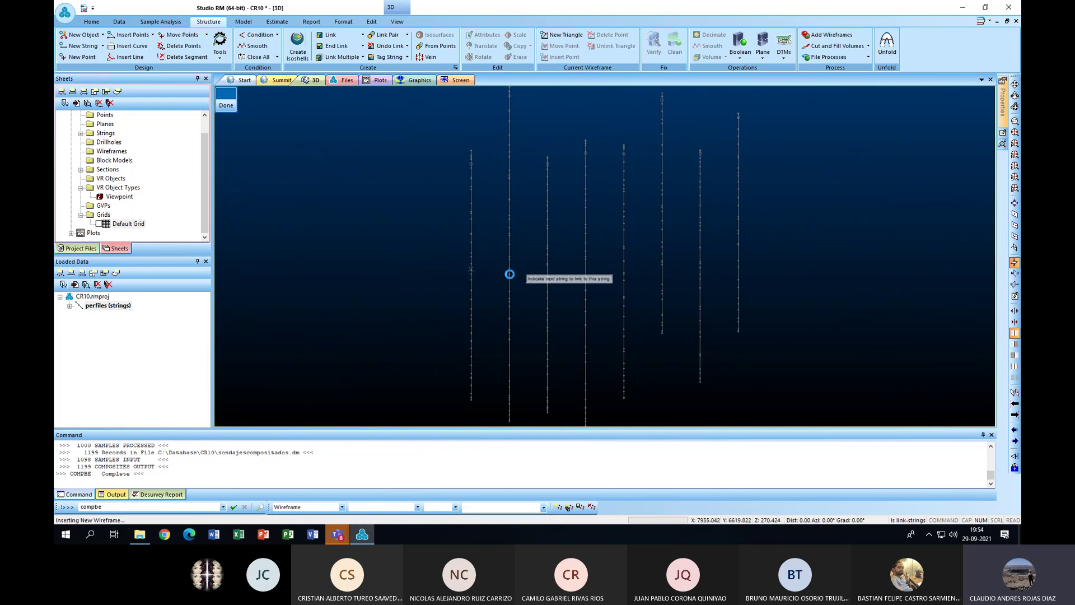
pyautogui.click(548, 267)
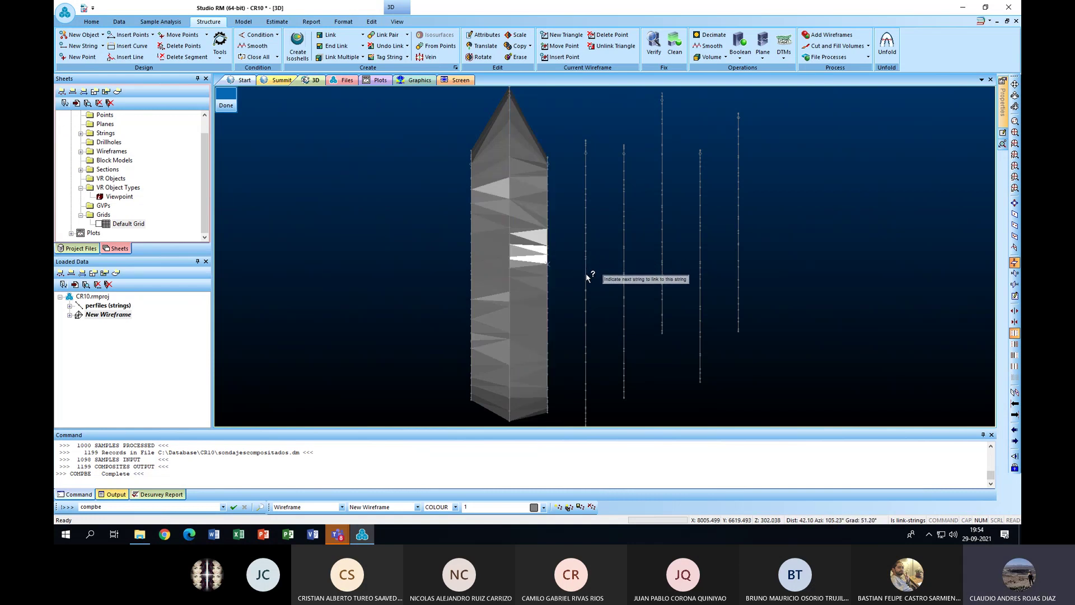
pyautogui.click(587, 275)
pyautogui.click(625, 259)
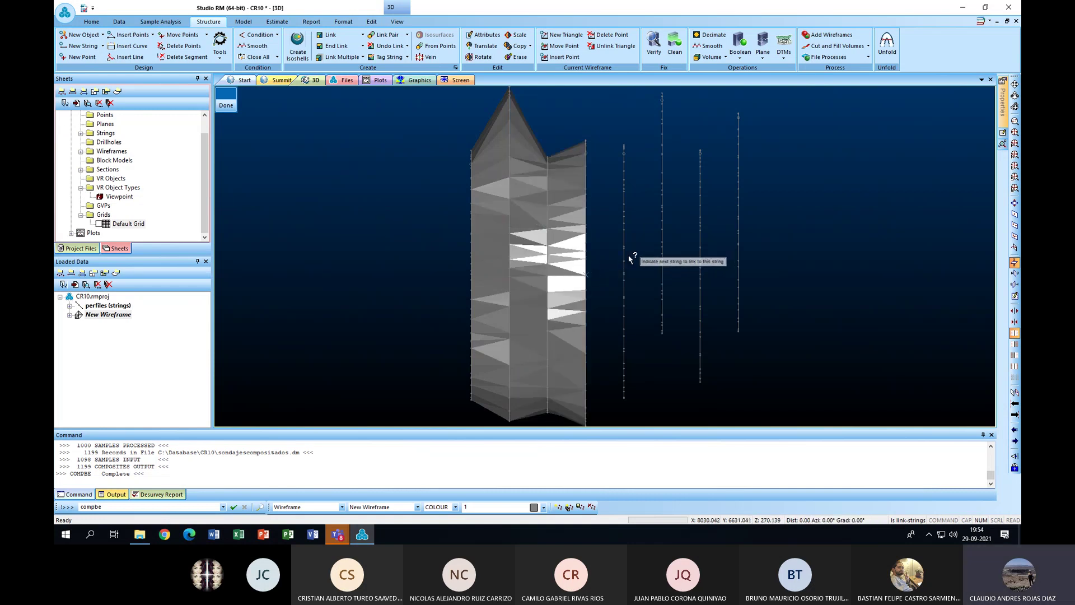
pyautogui.click(706, 225)
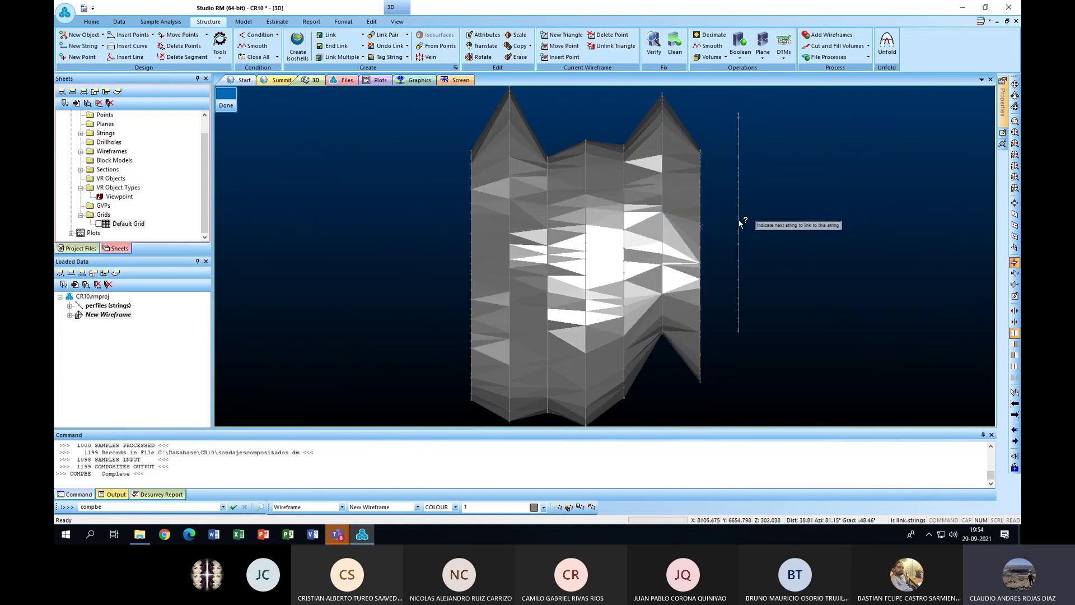
pyautogui.click(740, 241)
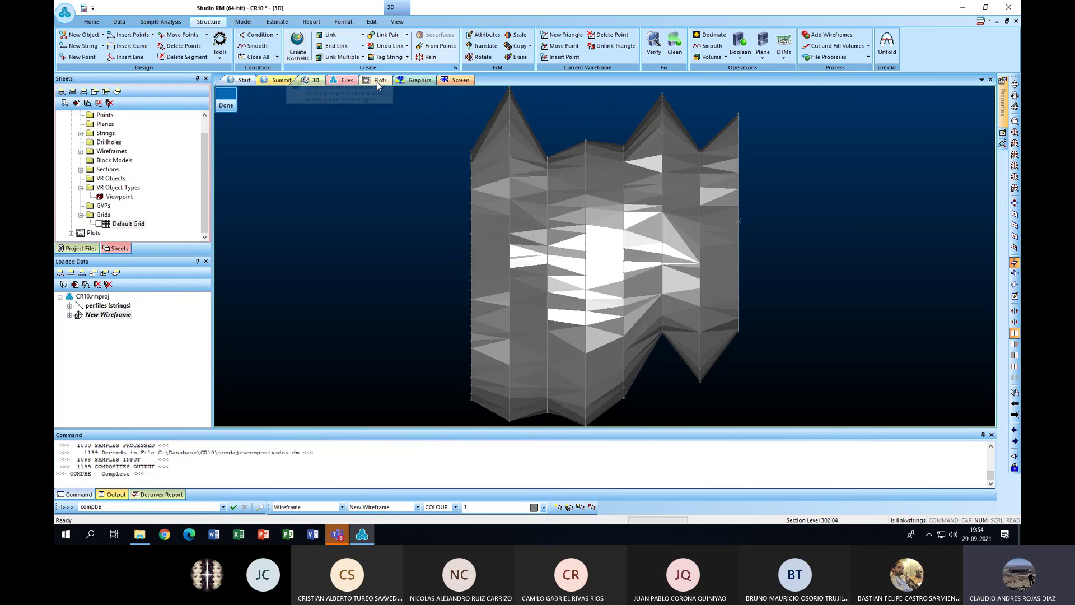
# Close both ends of the wireframe with End Link on the westernmost and easternmost strings
pyautogui.click(337, 48)
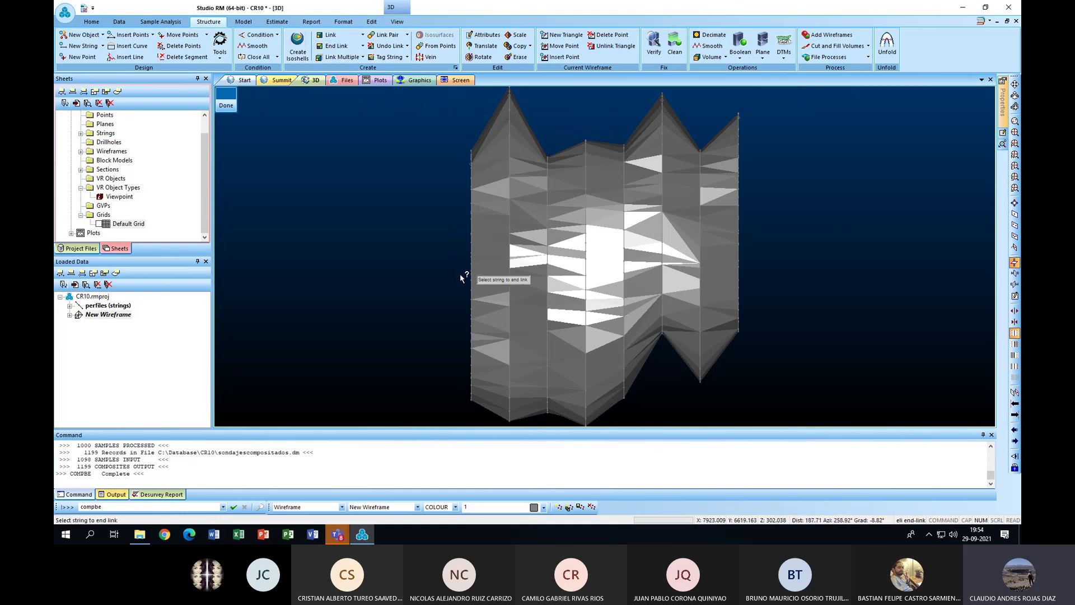
pyautogui.click(472, 274)
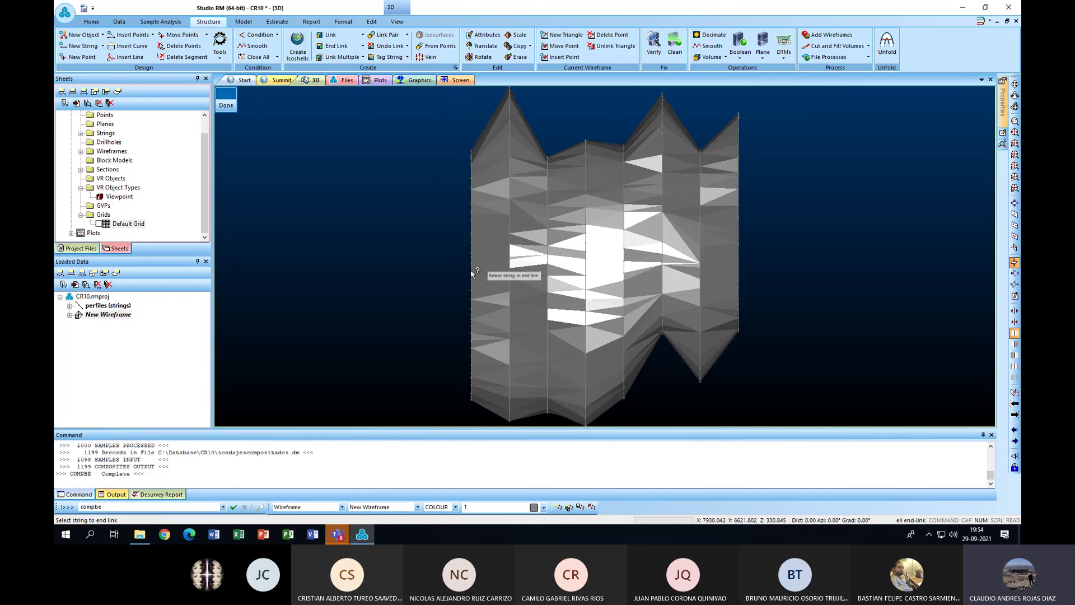
pyautogui.click(739, 239)
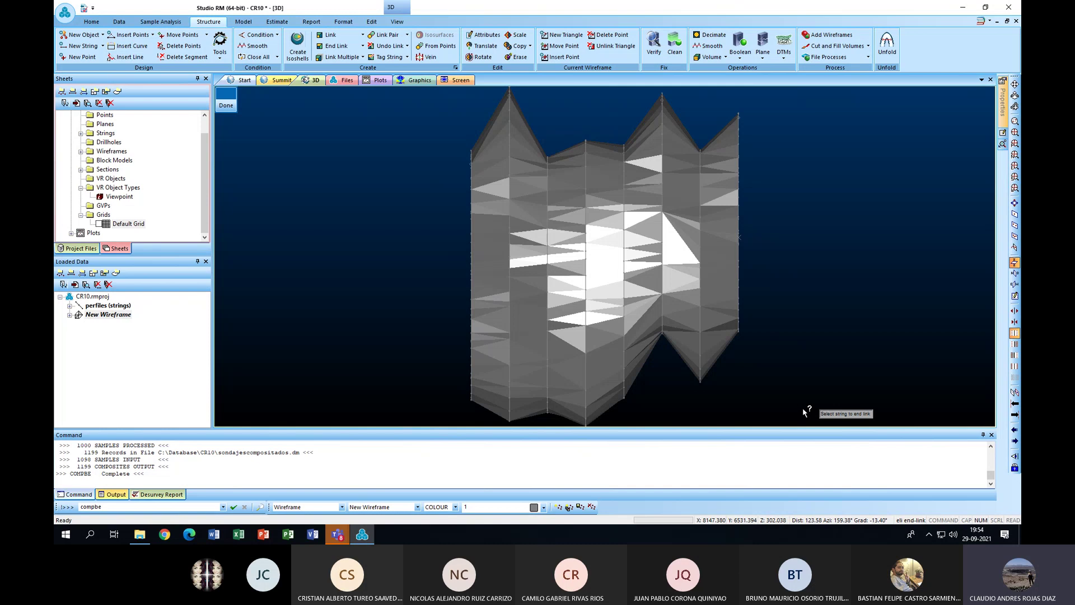
# Save the new wireframe as an extended precision Datamine file named solido in the CR10 folder
pyautogui.rightClick(103, 318)
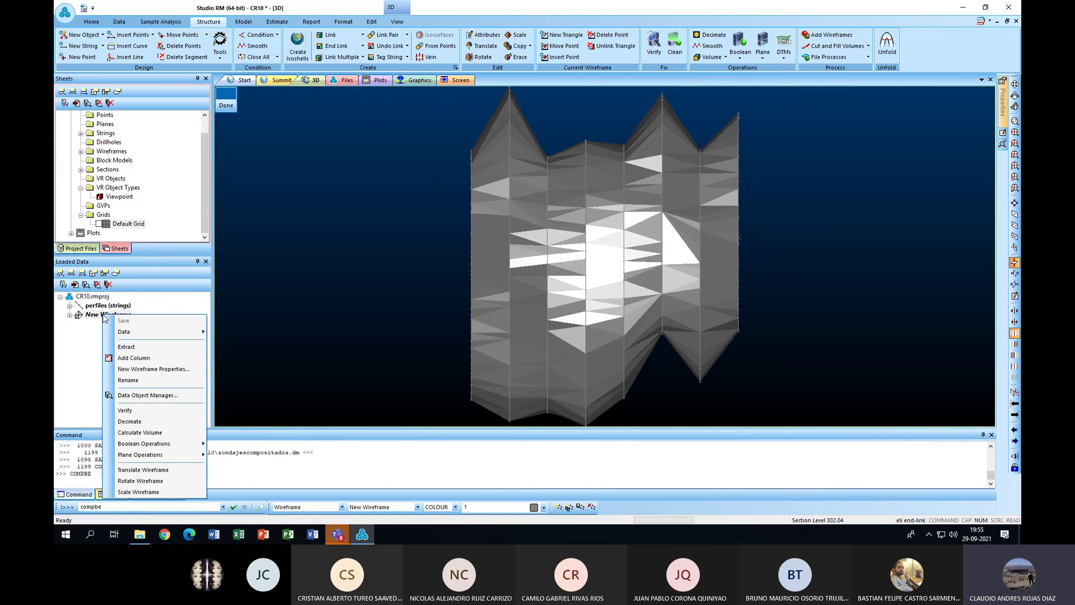
pyautogui.moveTo(136, 332)
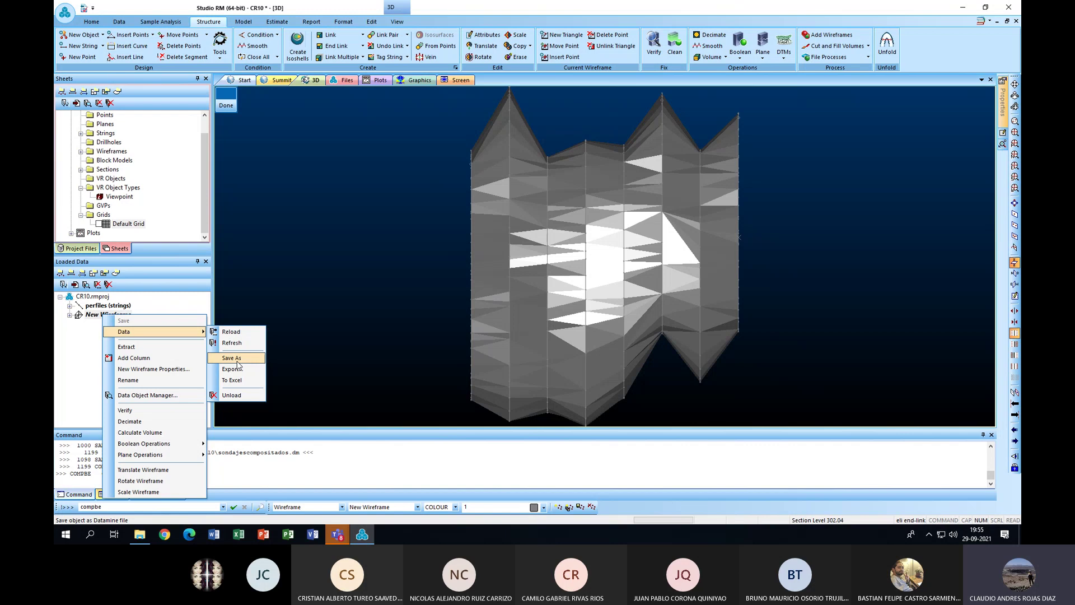
pyautogui.click(231, 358)
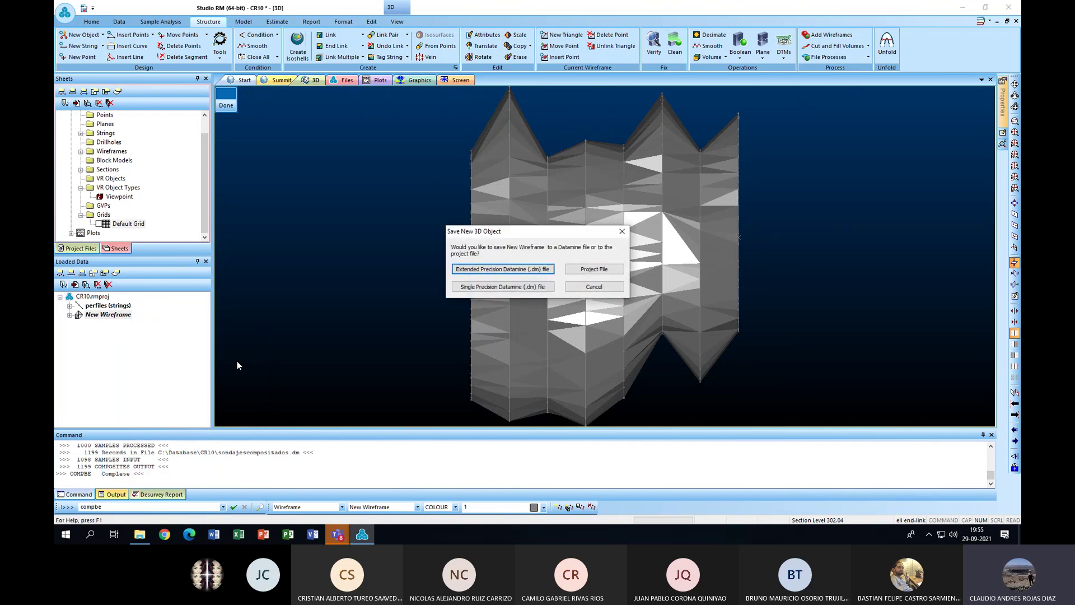
pyautogui.click(501, 270)
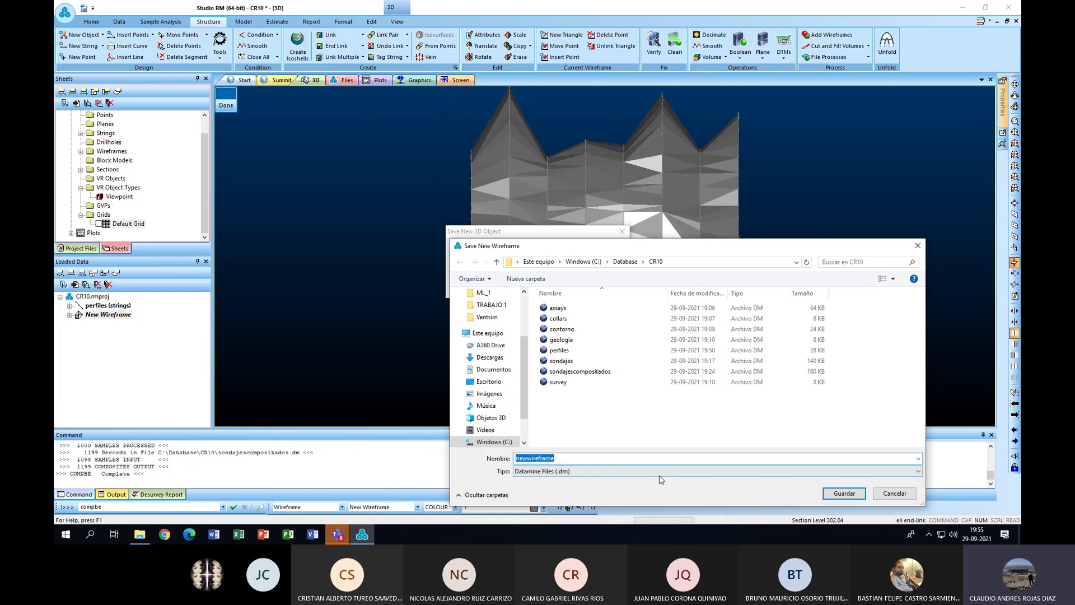
pyautogui.write('solidio')
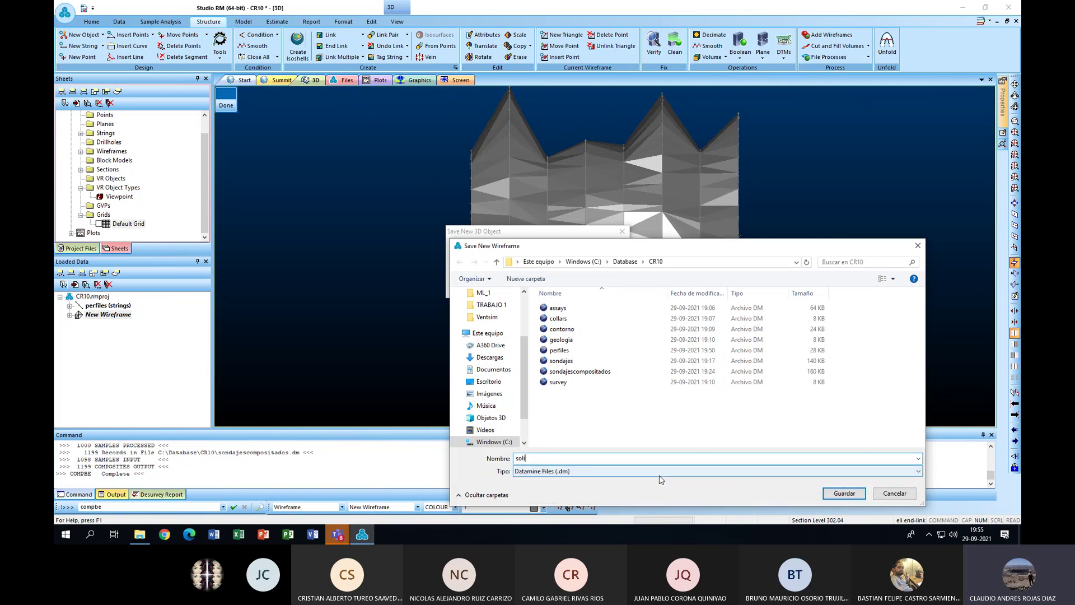
pyautogui.press('BackSpace')
pyautogui.press('BackSpace')
pyautogui.write('o')
pyautogui.click(844, 493)
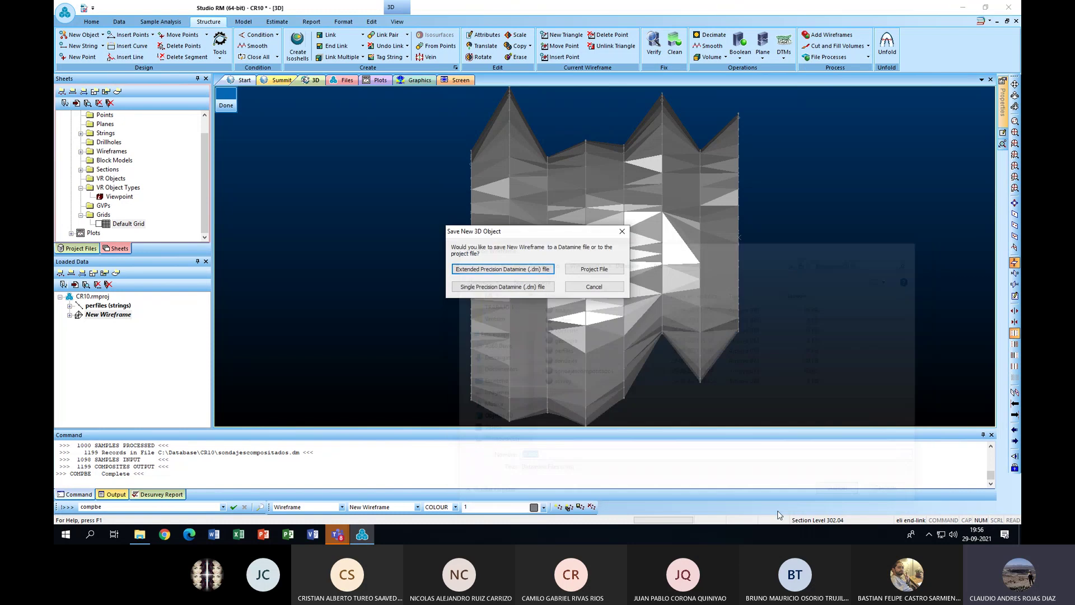
pyautogui.press('Return')
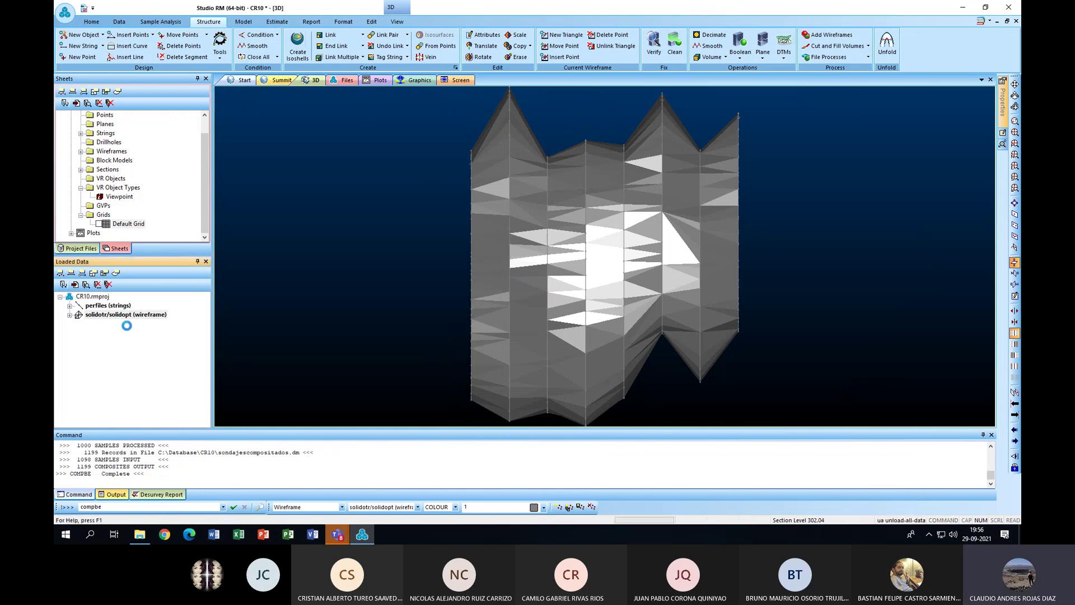
# Clear the loaded data and load the solidotr wireframe triangles from the project files into the 3D view
pyautogui.click(89, 250)
pyautogui.scroll(-1, 116, 171)
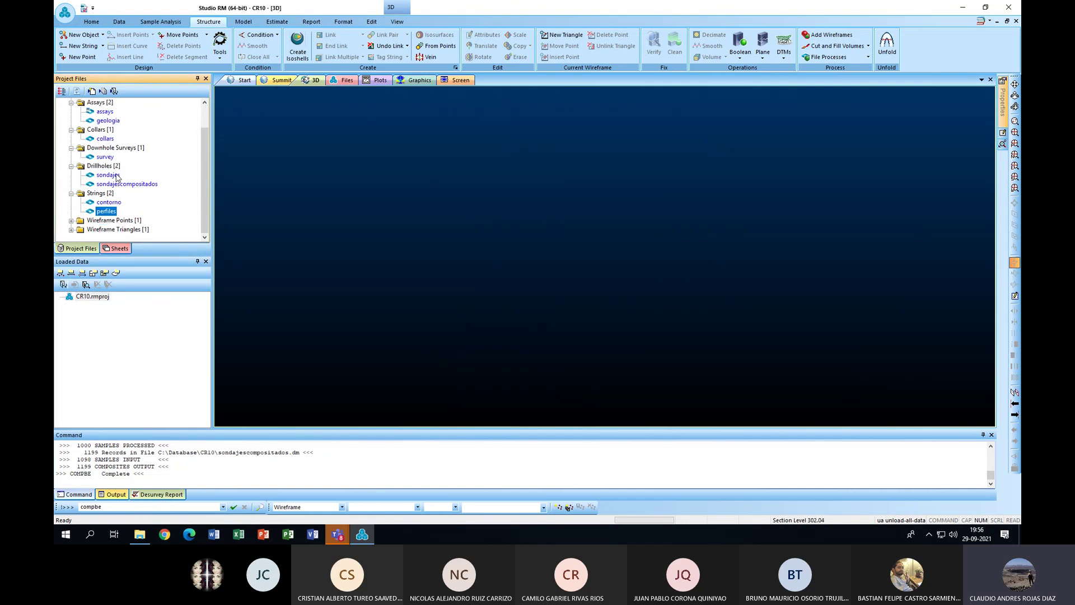
pyautogui.click(72, 229)
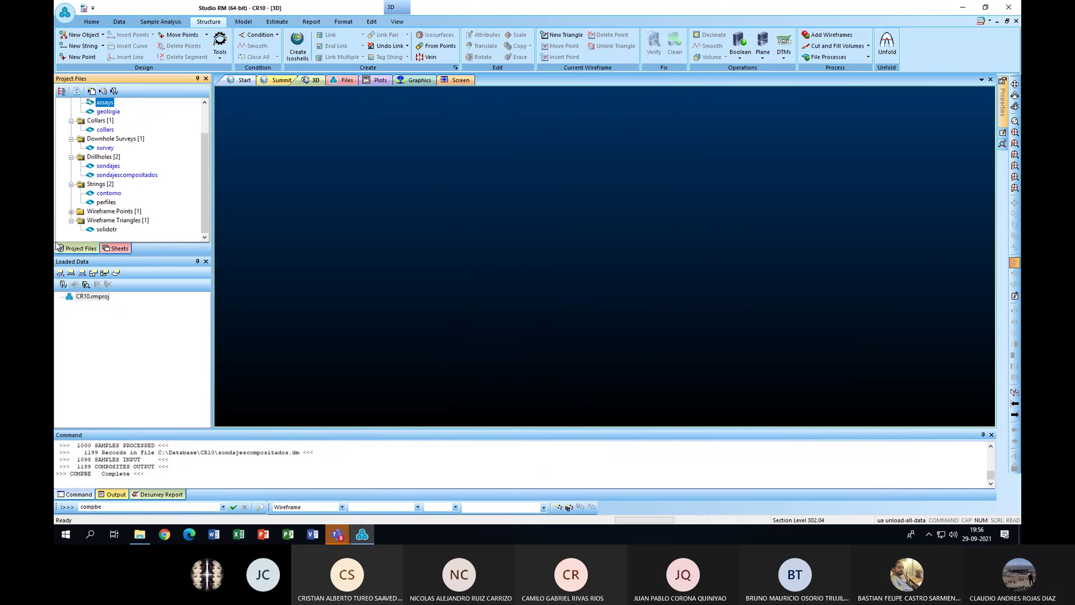
pyautogui.click(104, 230)
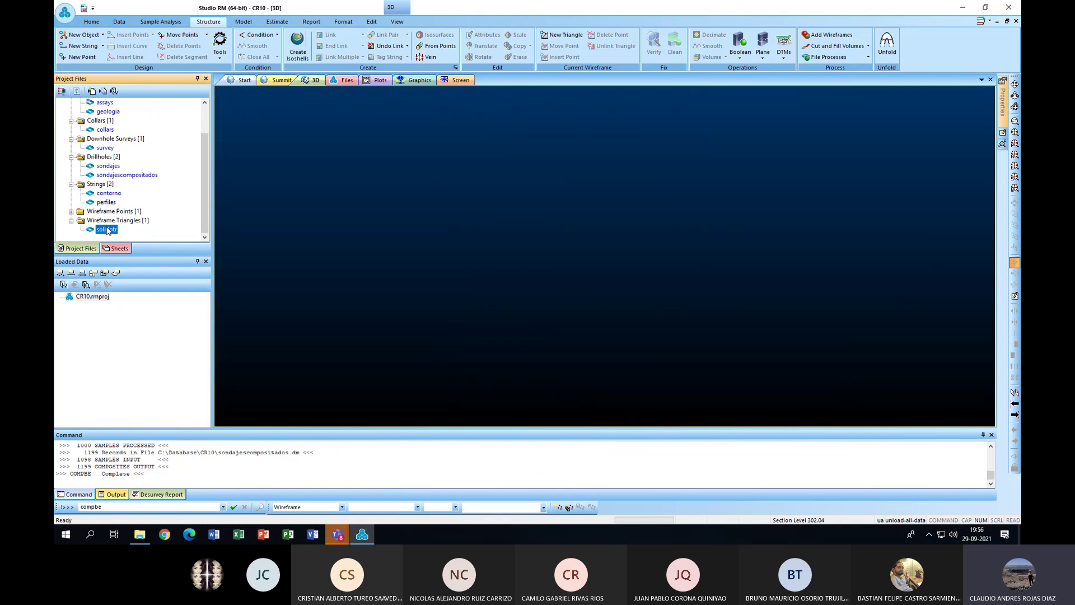
pyautogui.moveTo(108, 230); pyautogui.dragTo(470, 284)
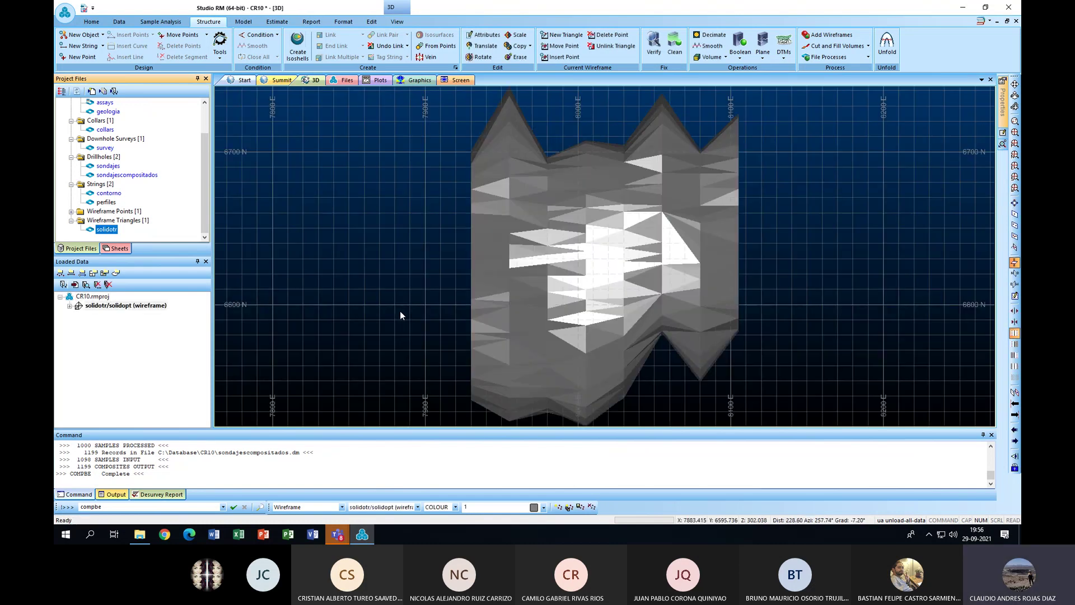
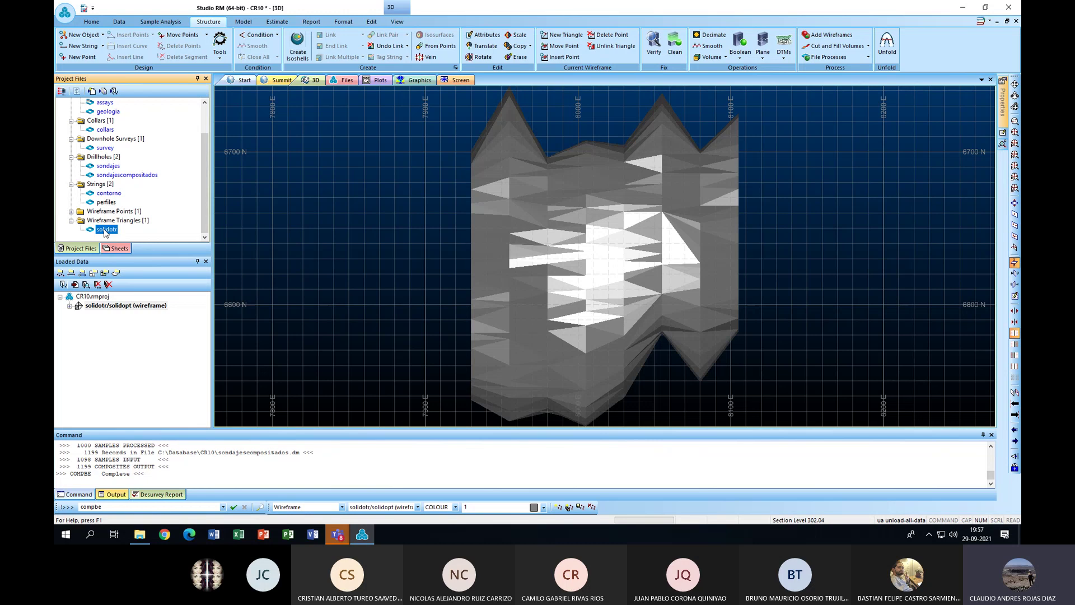
# Examine the solidotr wireframe in 3D from several sides, including both of its closed ends
pyautogui.click(1015, 106)
pyautogui.moveTo(627, 257); pyautogui.dragTo(756, 262)
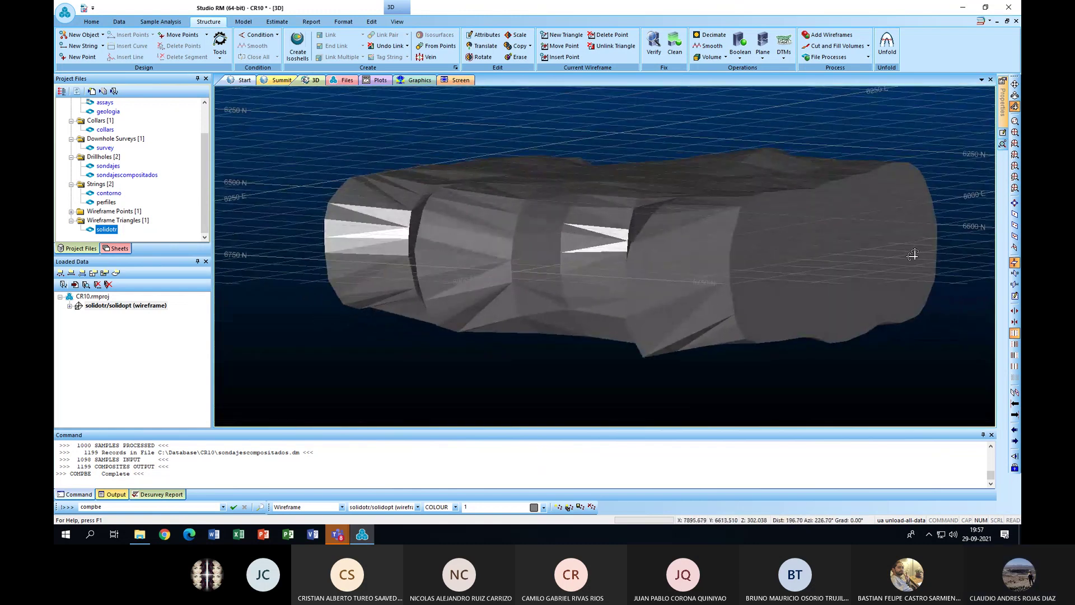
pyautogui.moveTo(913, 255); pyautogui.dragTo(773, 249)
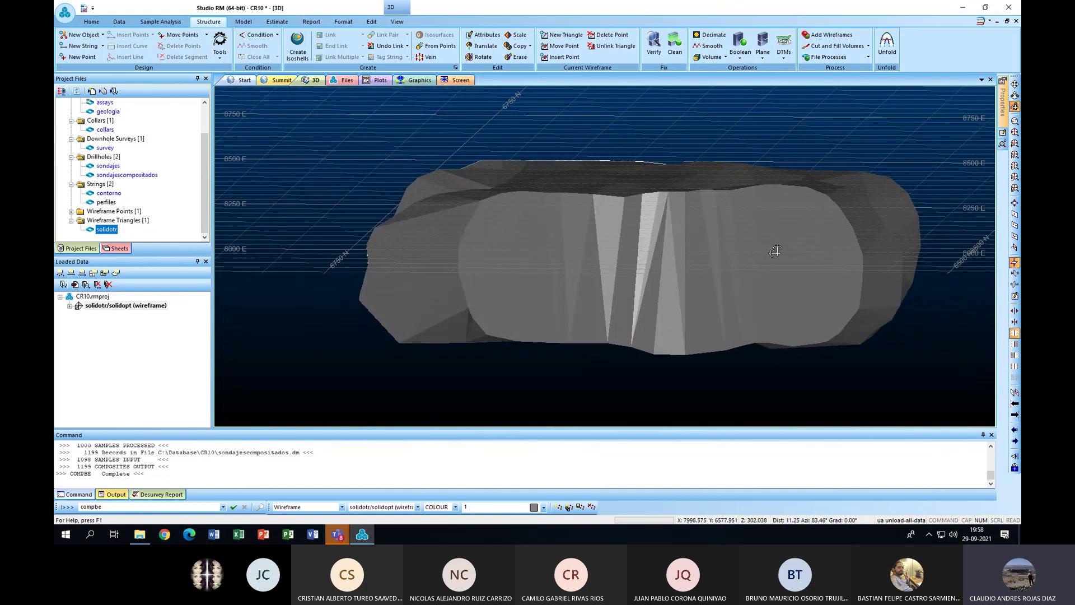
pyautogui.moveTo(775, 251); pyautogui.dragTo(649, 281)
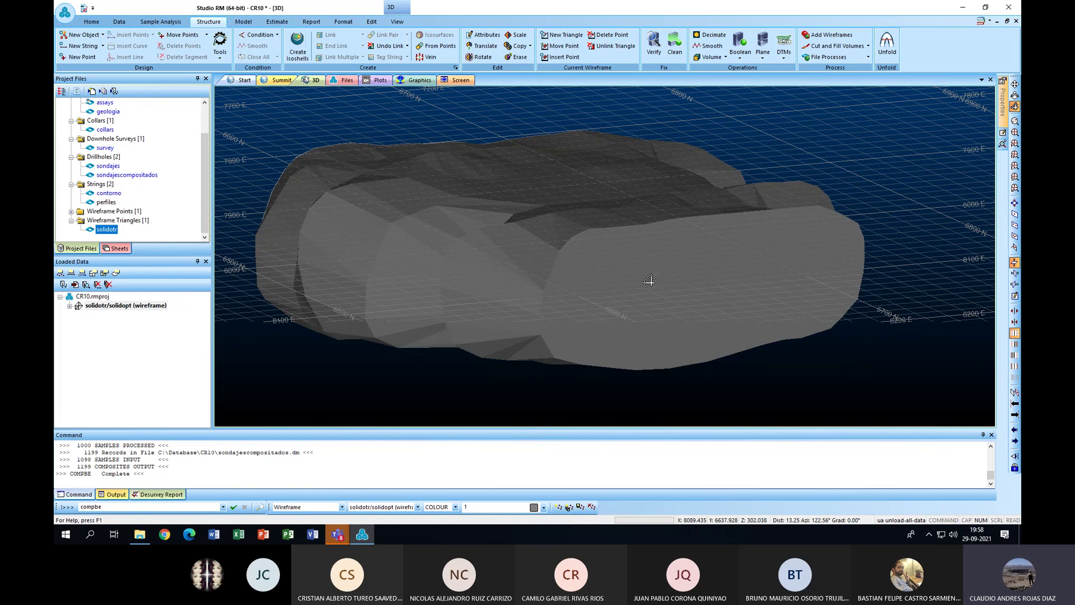
# Close the program, saving the CR10 project file and the solidotr/solidopt wireframe
pyautogui.click(1009, 8)
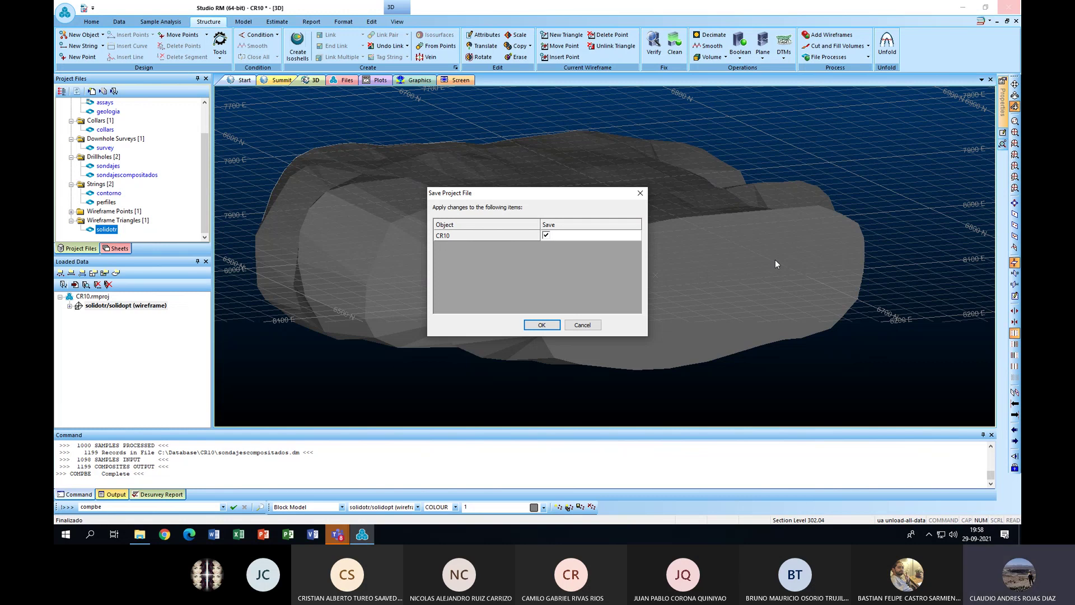
pyautogui.click(544, 327)
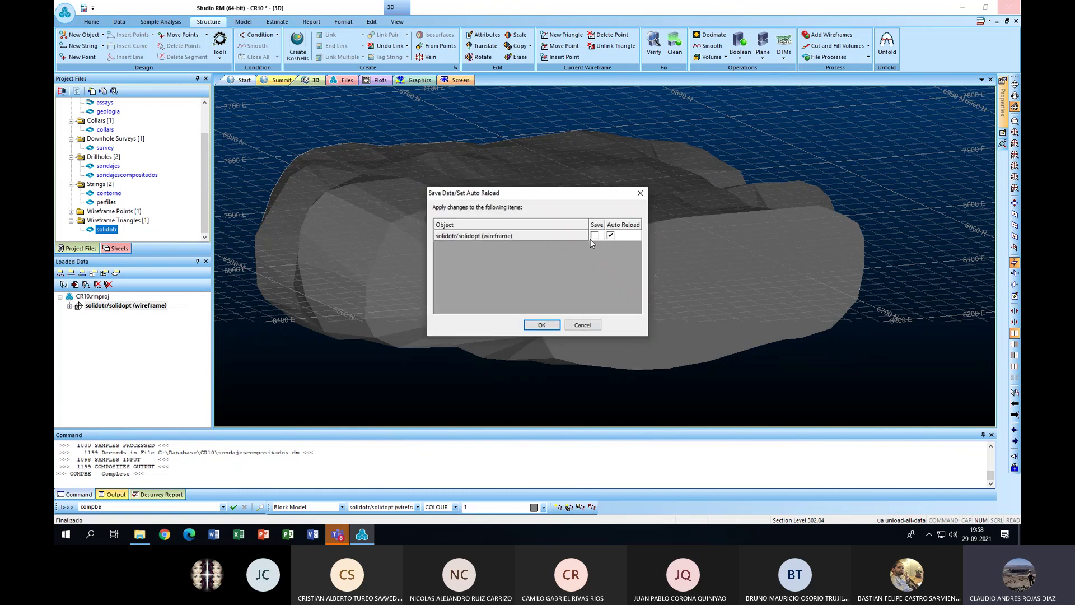
pyautogui.click(594, 234)
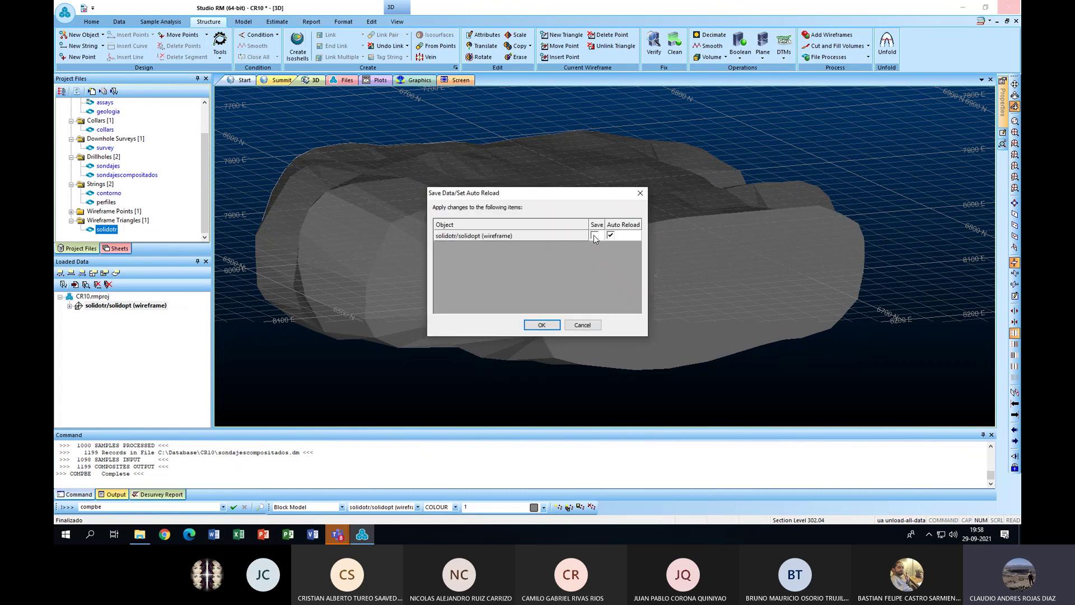
pyautogui.click(542, 325)
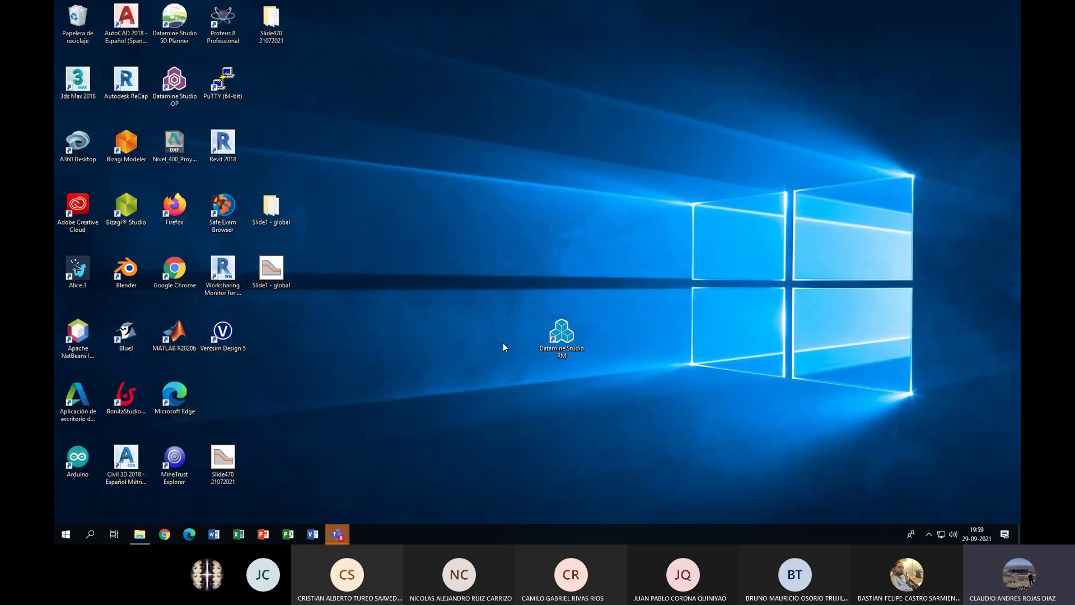
# Switch to File Explorer, maximize its window, and open the CR10 project folder inside Database on the C: drive
pyautogui.doubleClick(273, 25)
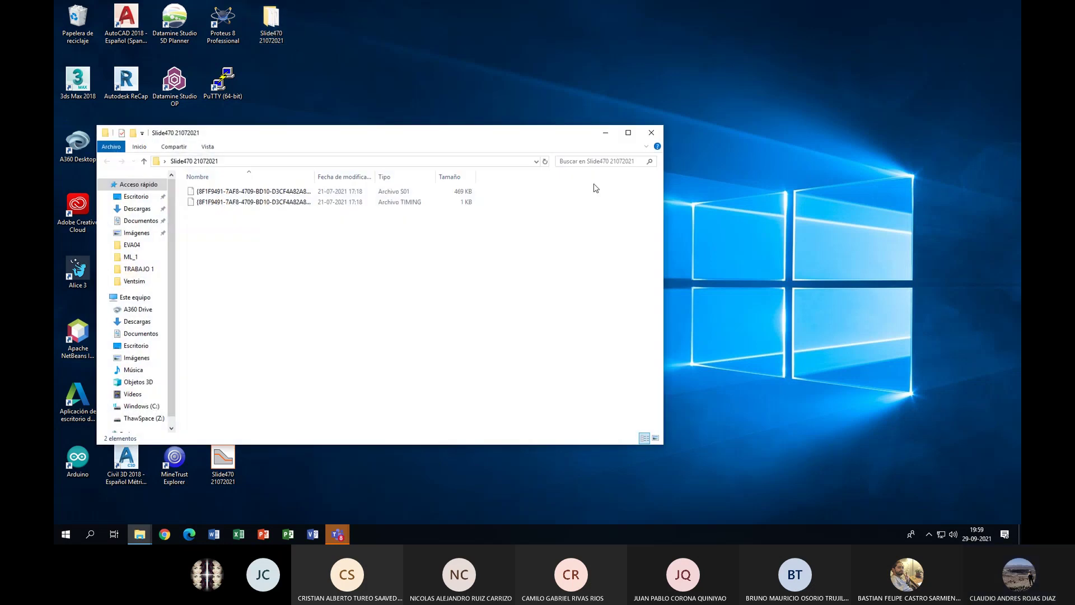
pyautogui.click(629, 133)
pyautogui.click(107, 170)
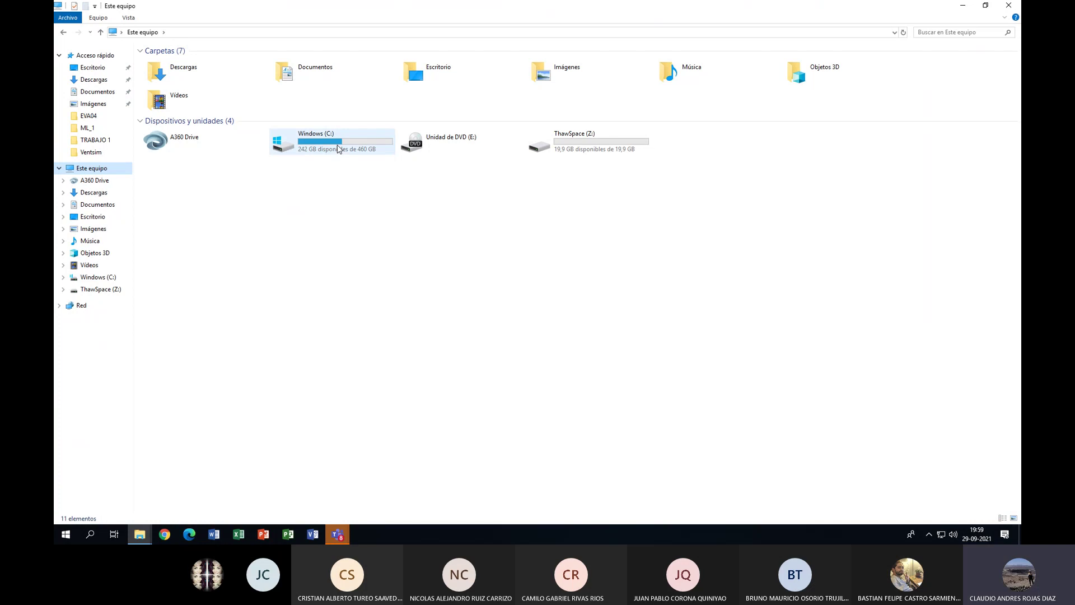
pyautogui.doubleClick(338, 148)
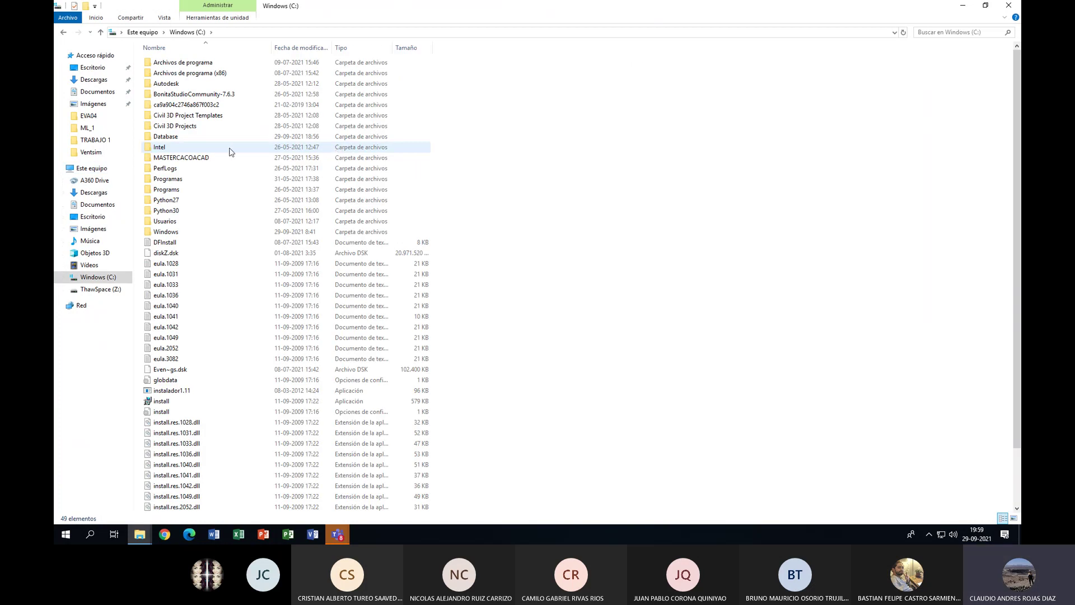
pyautogui.doubleClick(201, 138)
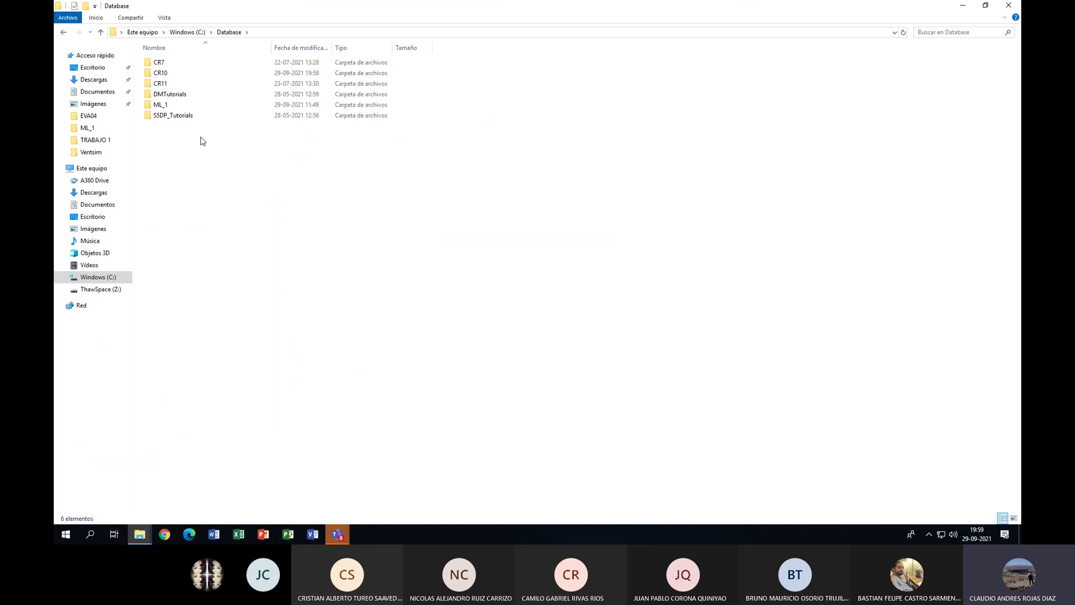
pyautogui.doubleClick(192, 74)
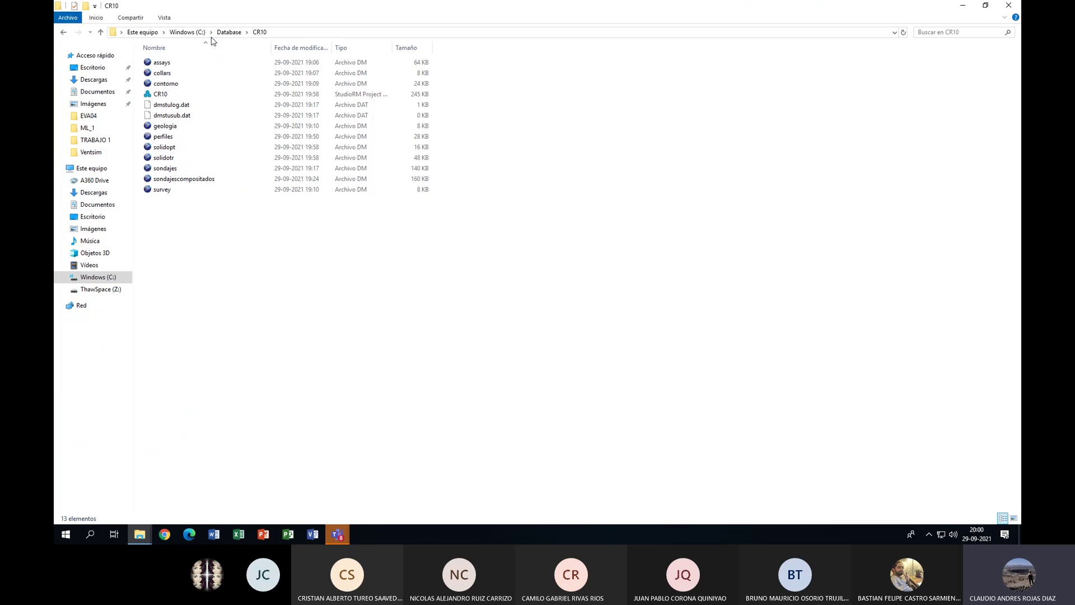
# Compress the CR10 folder in C:\Database into a zip archive named CR10.zip with 7-Zip's Normal compression level
pyautogui.click(189, 32)
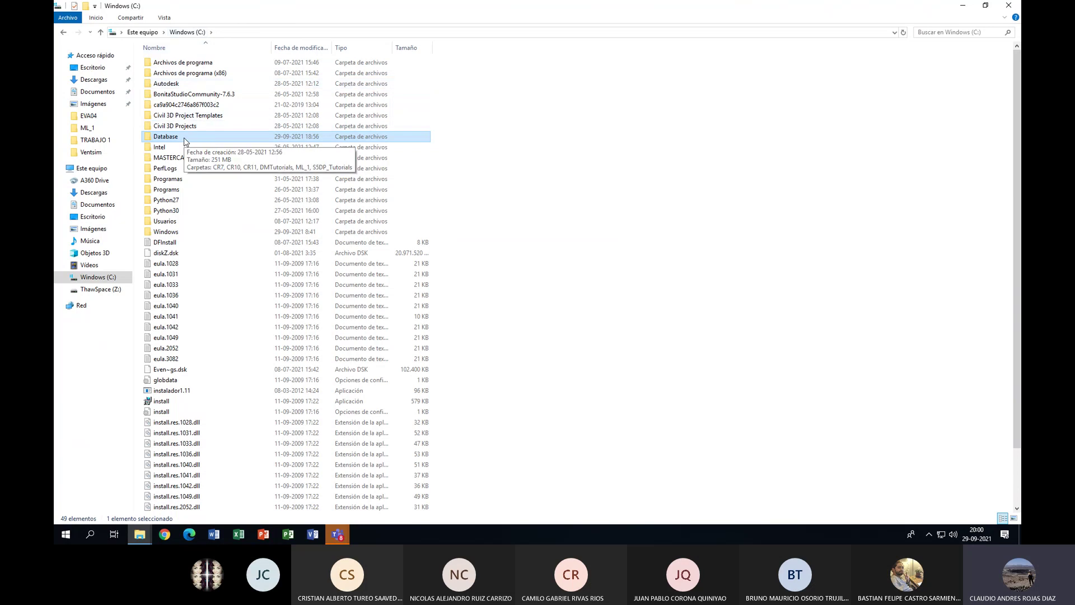
pyautogui.doubleClick(185, 141)
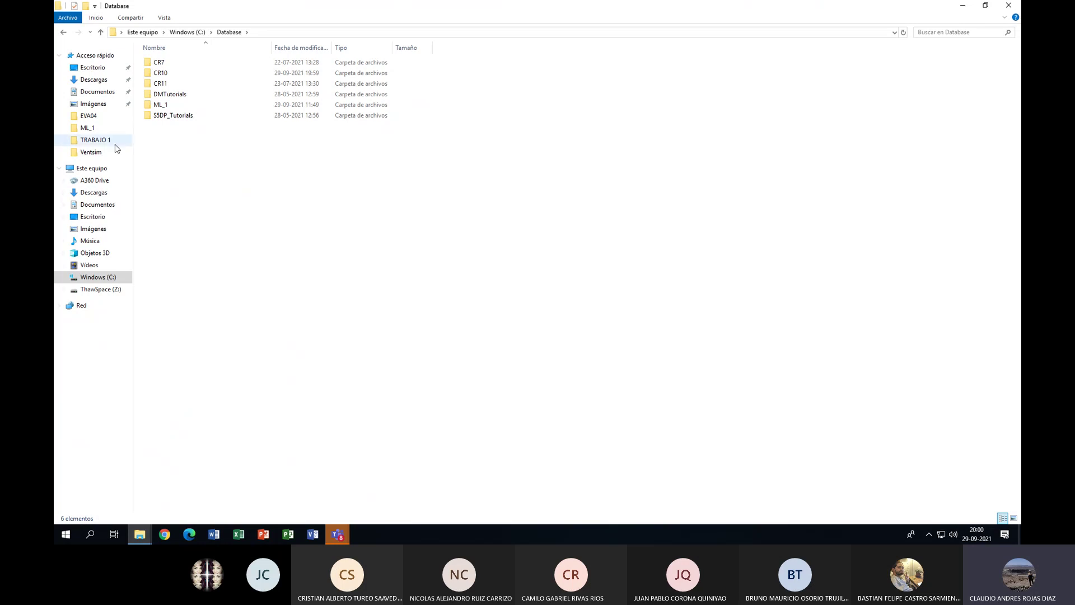
pyautogui.rightClick(171, 75)
pyautogui.click(167, 77)
pyautogui.rightClick(167, 77)
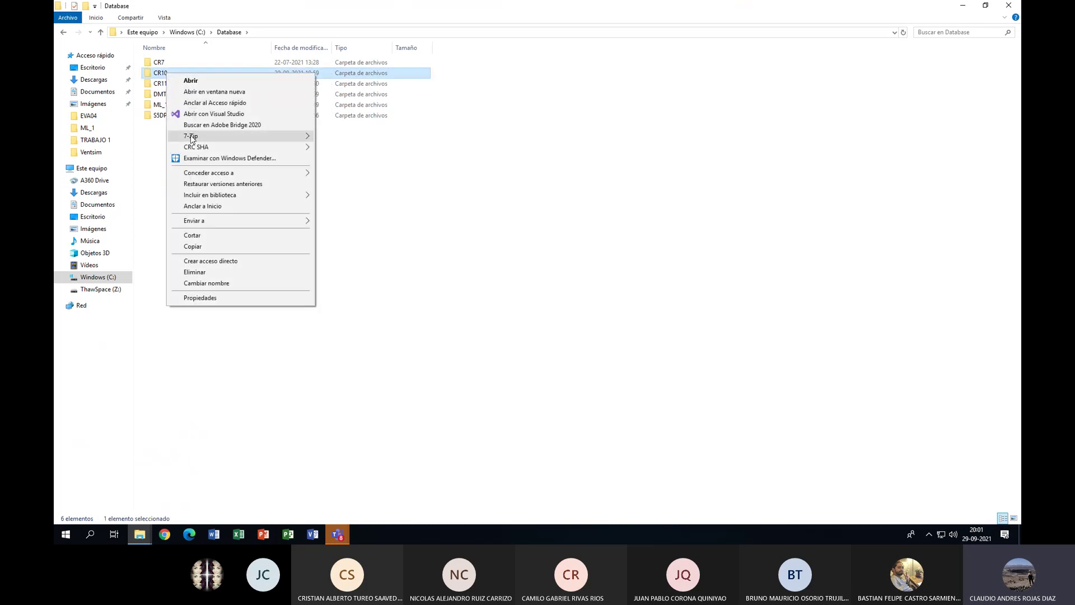
pyautogui.moveTo(192, 137)
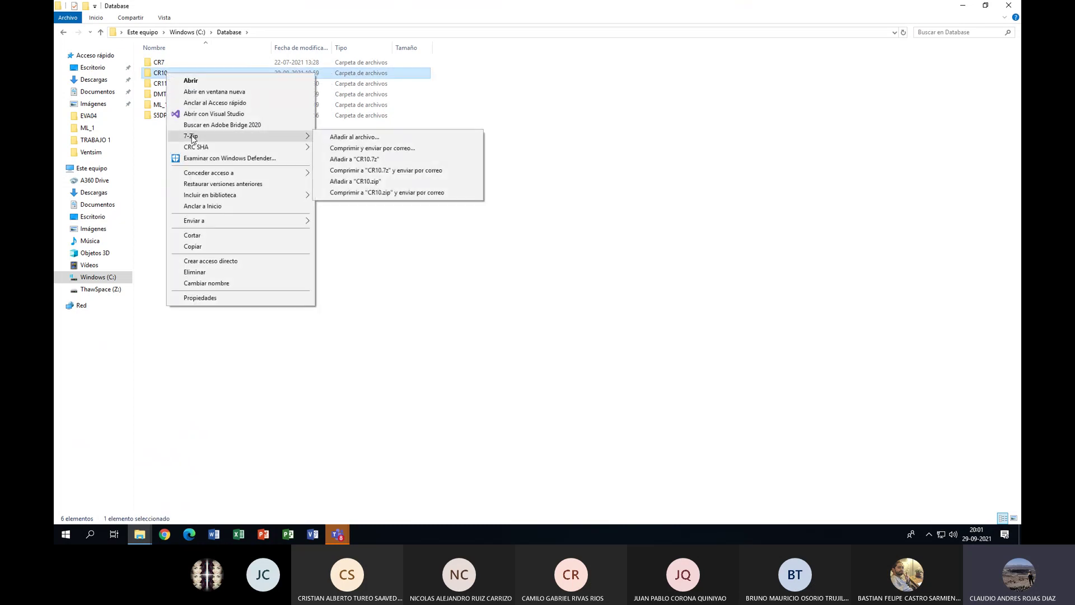
pyautogui.click(352, 139)
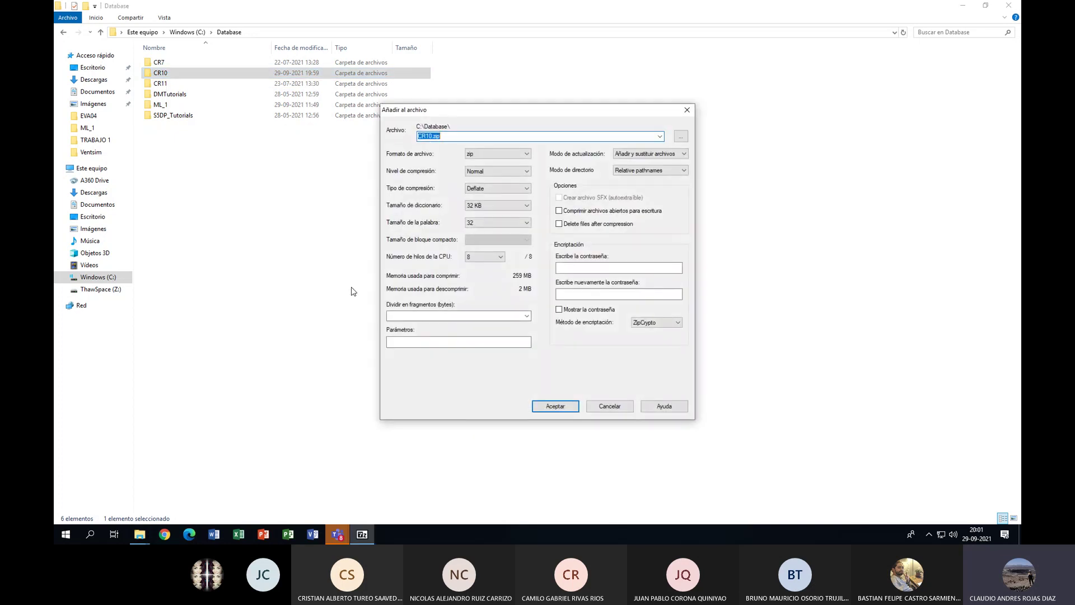
pyautogui.click(555, 406)
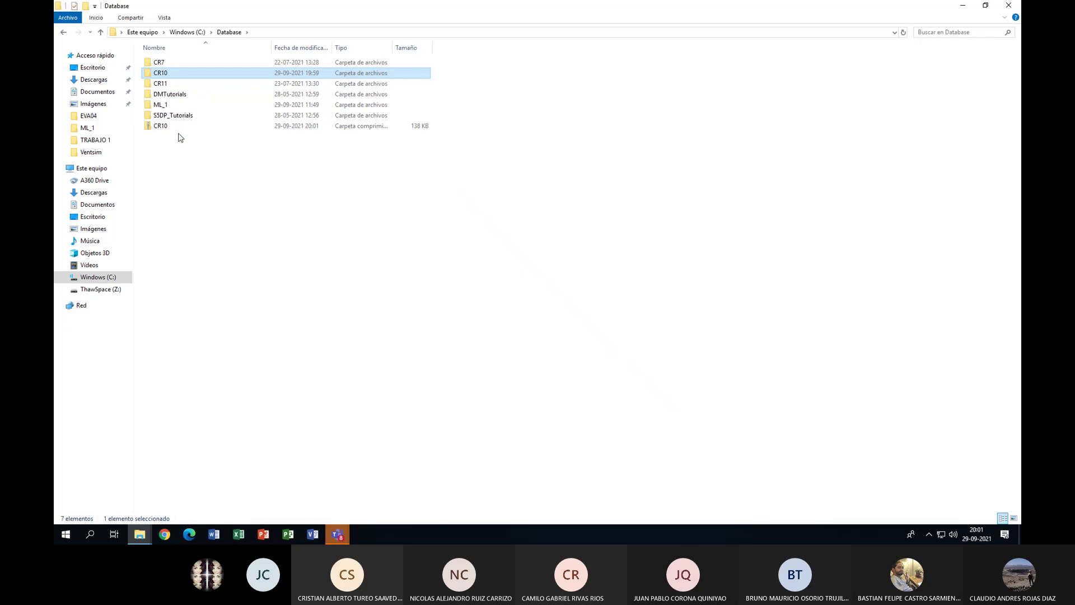
pyautogui.moveTo(178, 130); pyautogui.dragTo(283, 237)
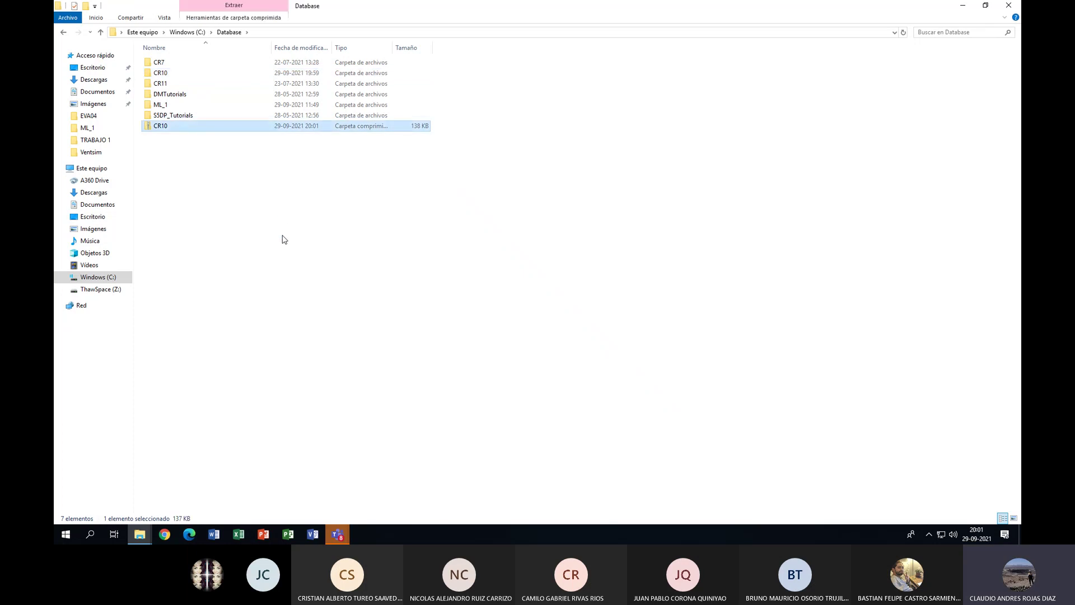
pyautogui.rightClick(194, 127)
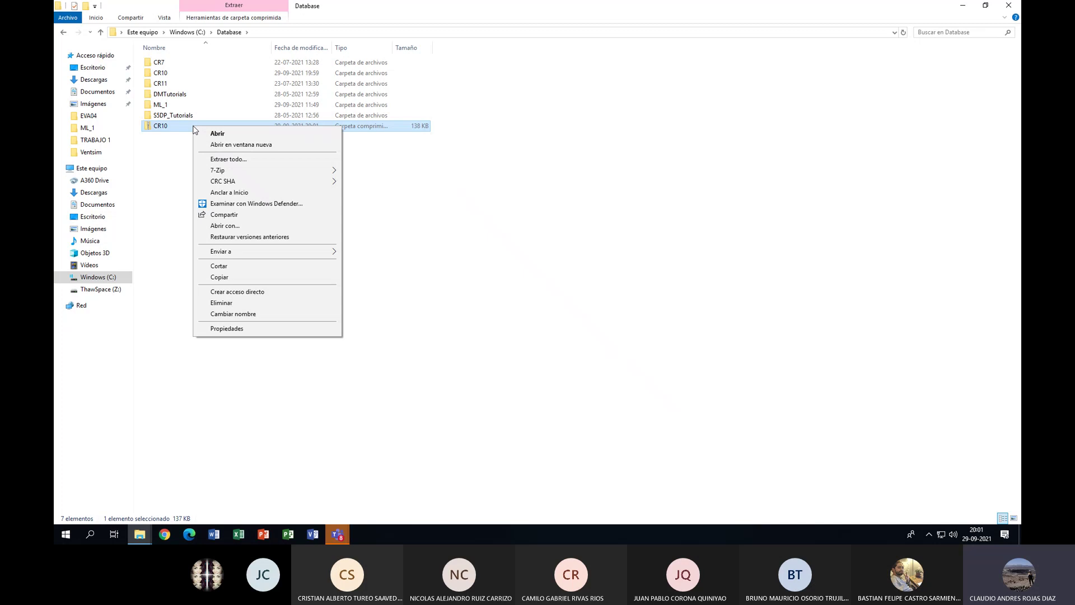
pyautogui.click(223, 277)
pyautogui.click(966, 6)
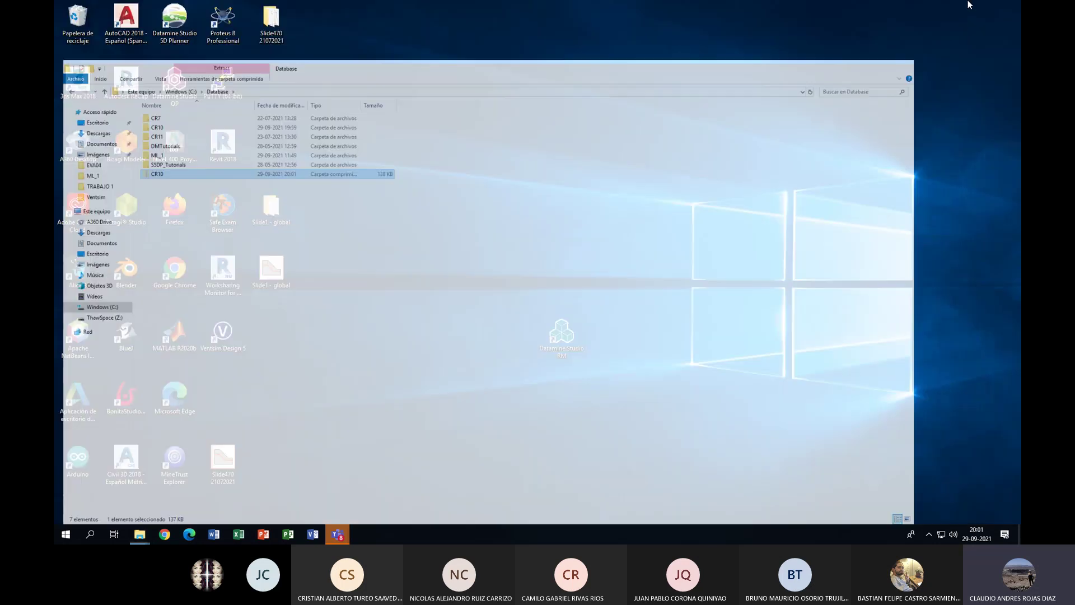
pyautogui.rightClick(425, 176)
pyautogui.click(453, 221)
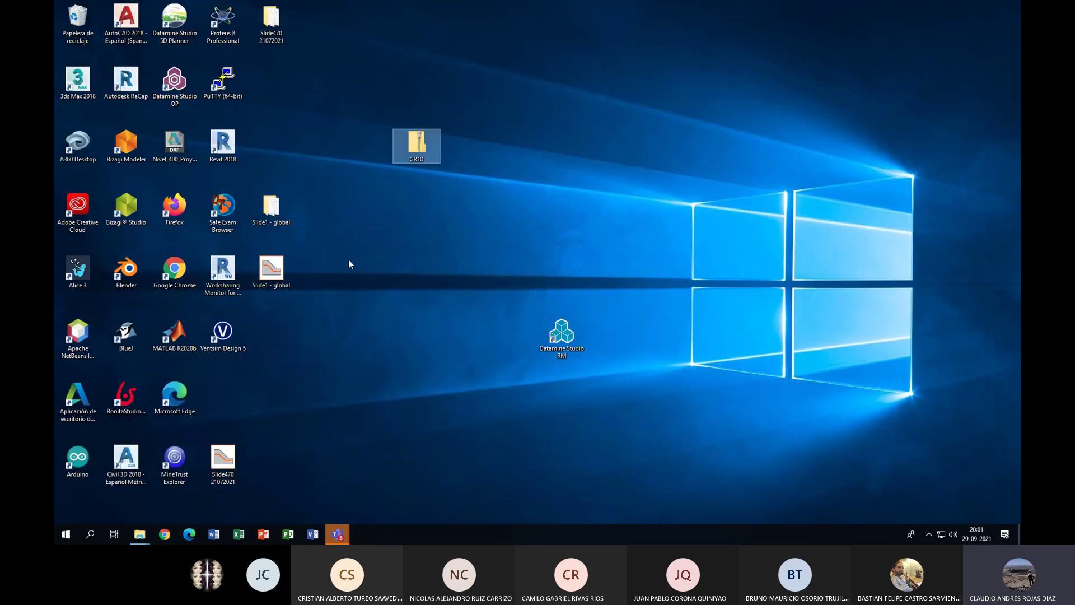
pyautogui.moveTo(413, 146); pyautogui.dragTo(274, 87)
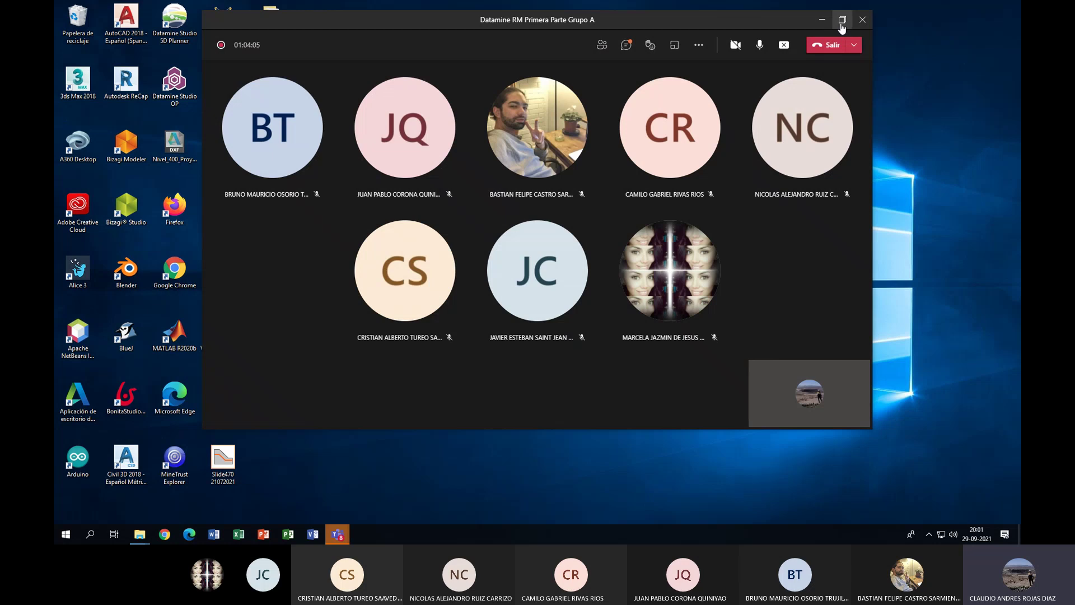
# Maximize the Teams meeting window
pyautogui.click(840, 18)
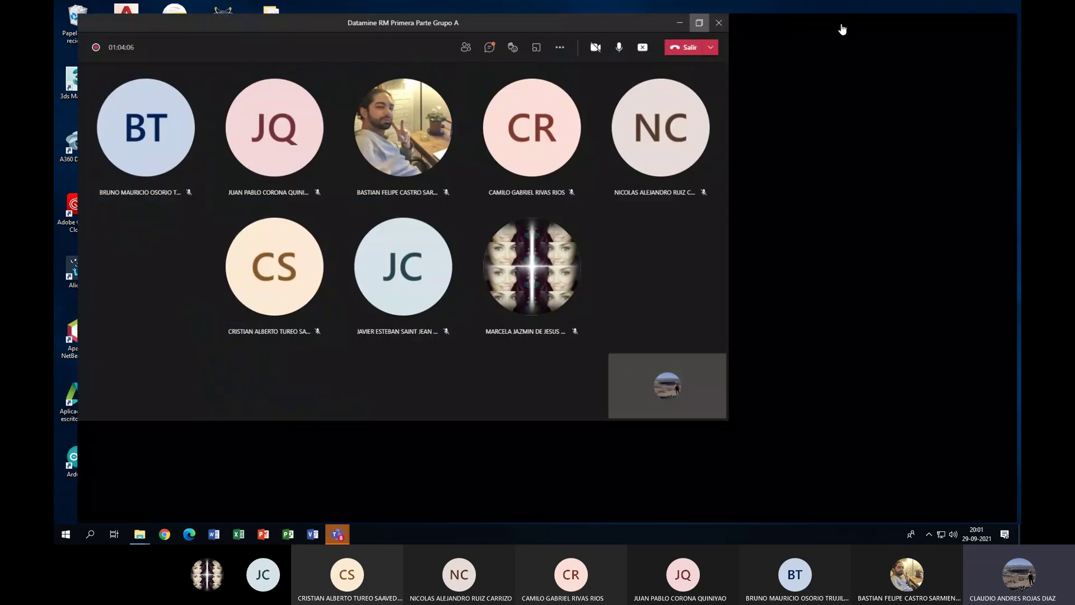
pyautogui.click(908, 35)
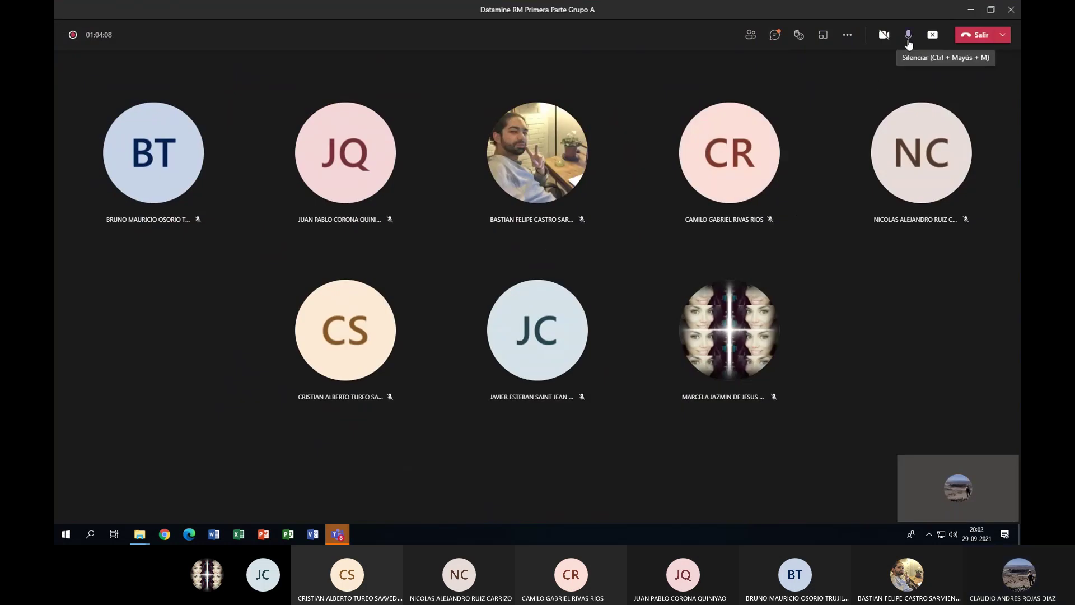